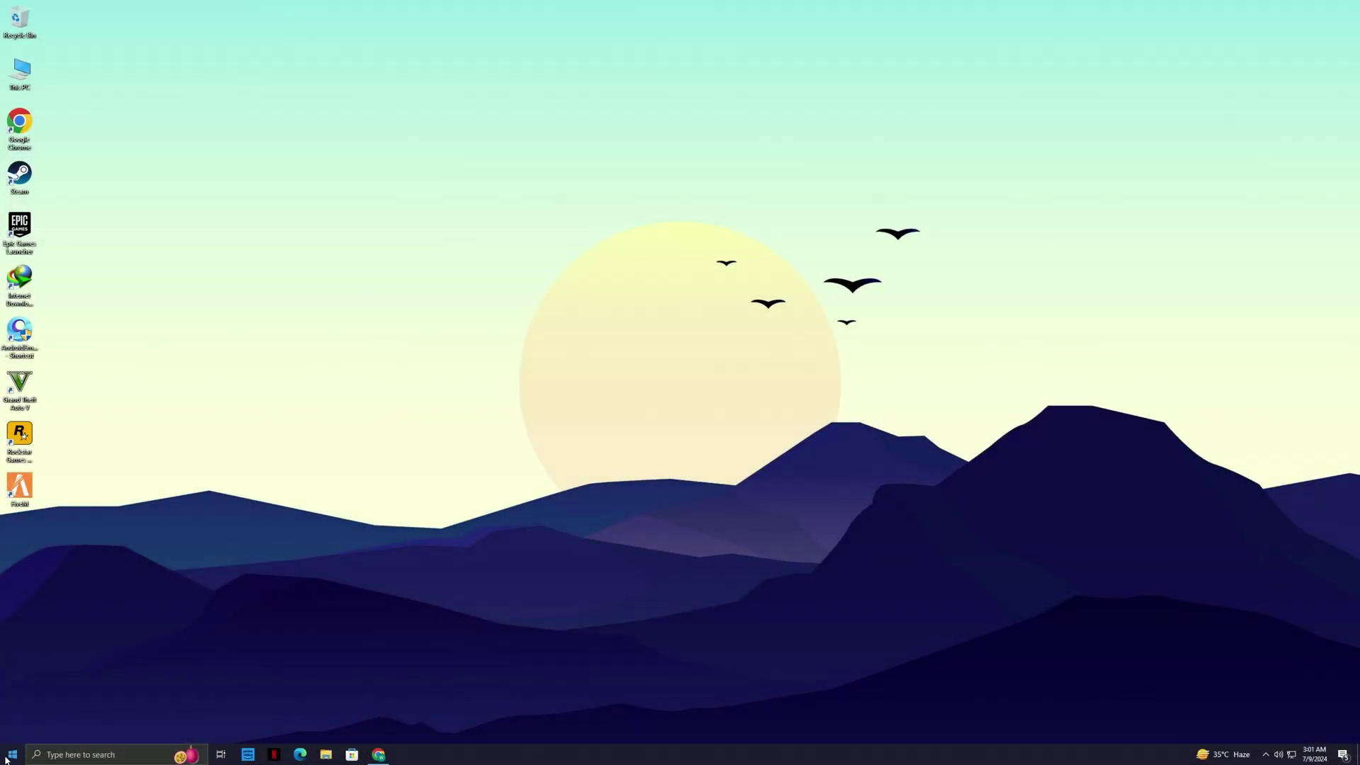
- Turn off letting apps run in the background in the Windows privacy settings
click(5, 759)
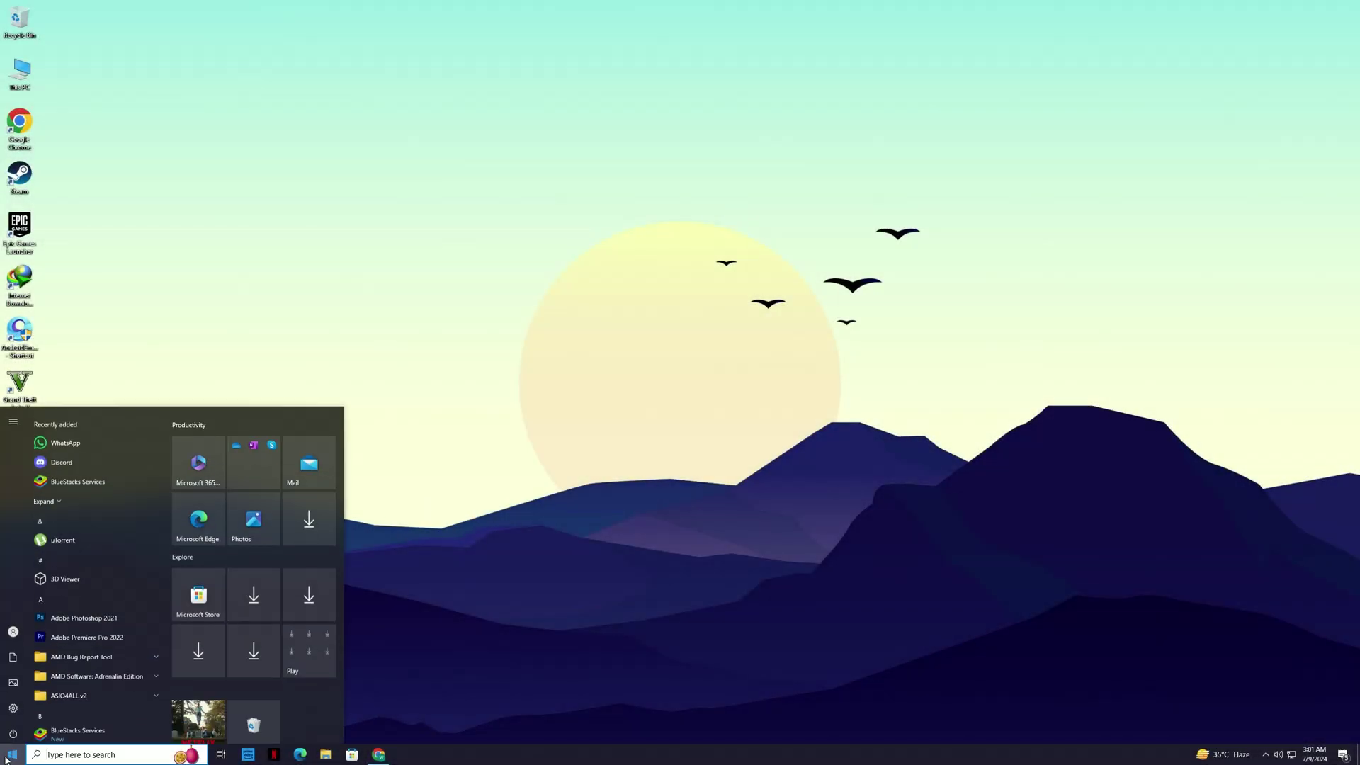
click(14, 717)
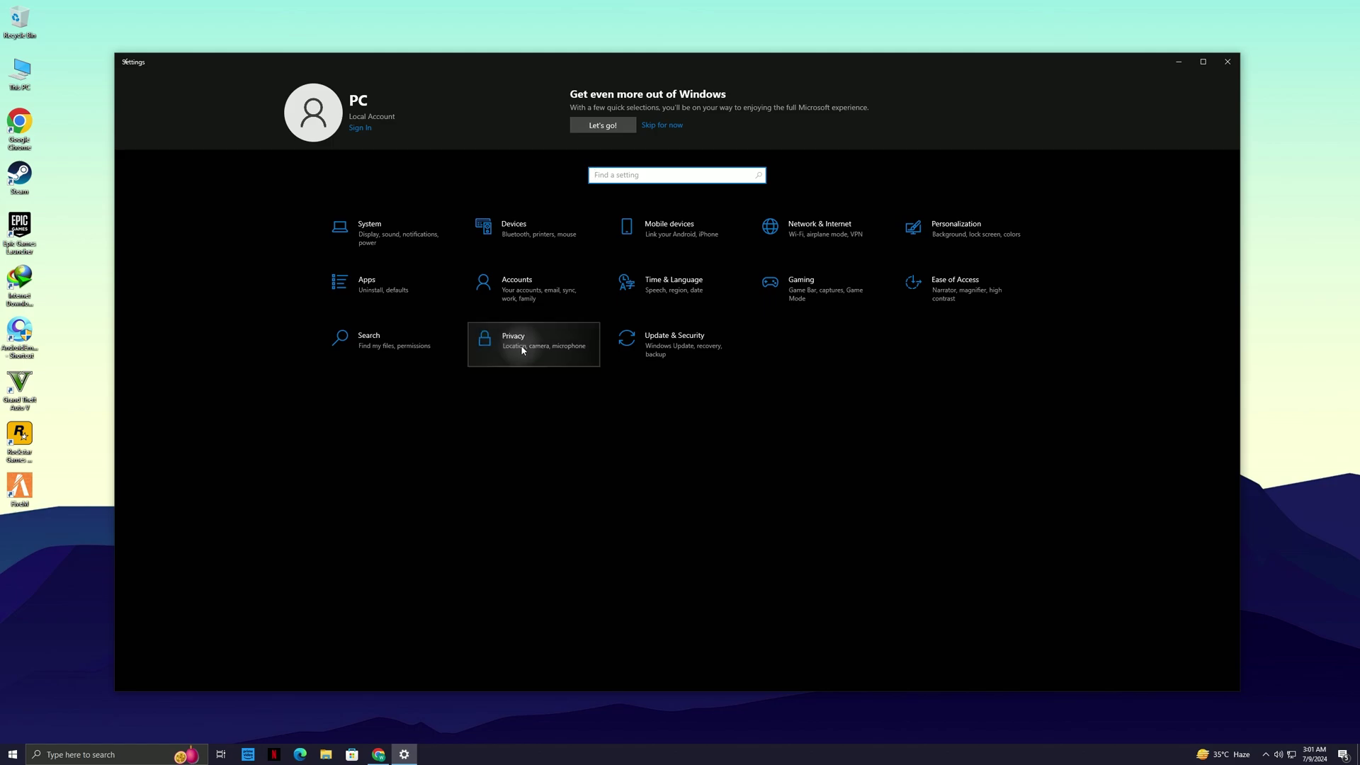
click(522, 351)
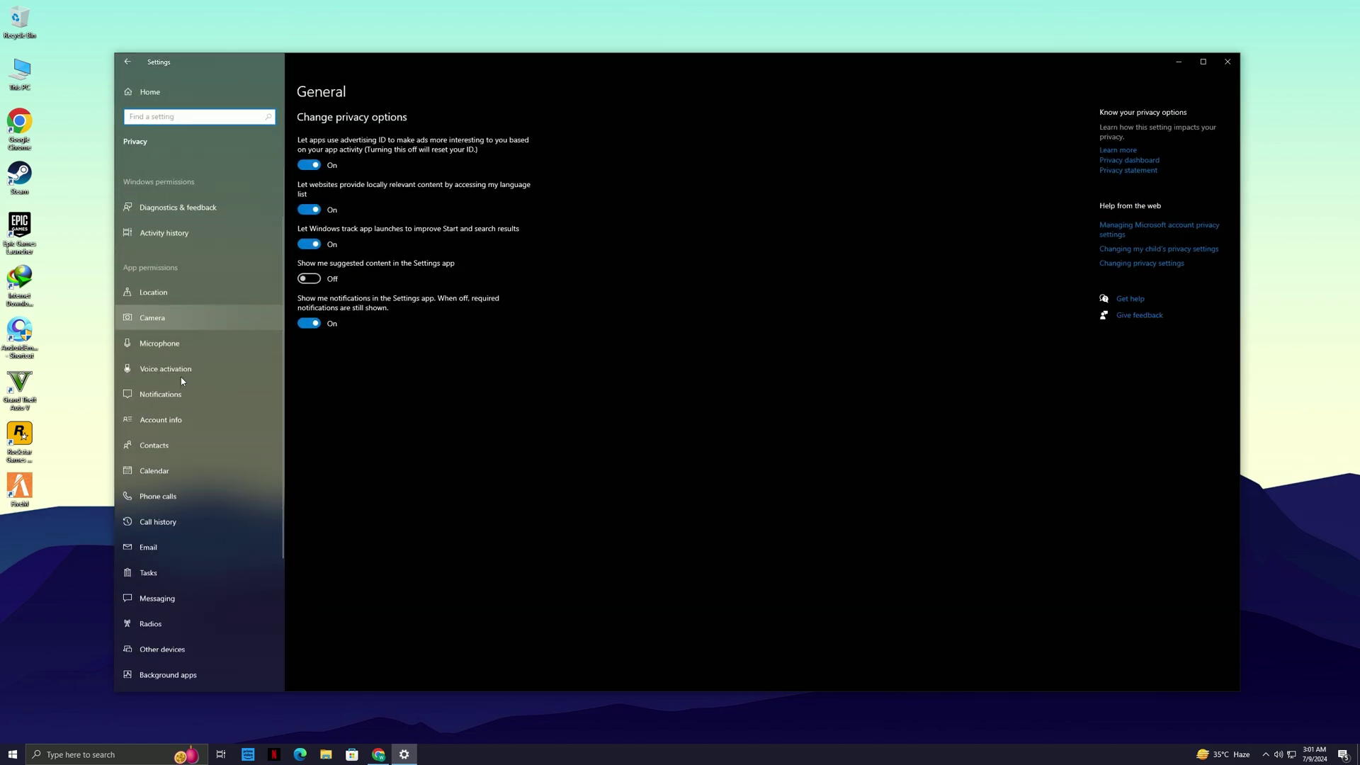
scroll(181, 377, down, 5)
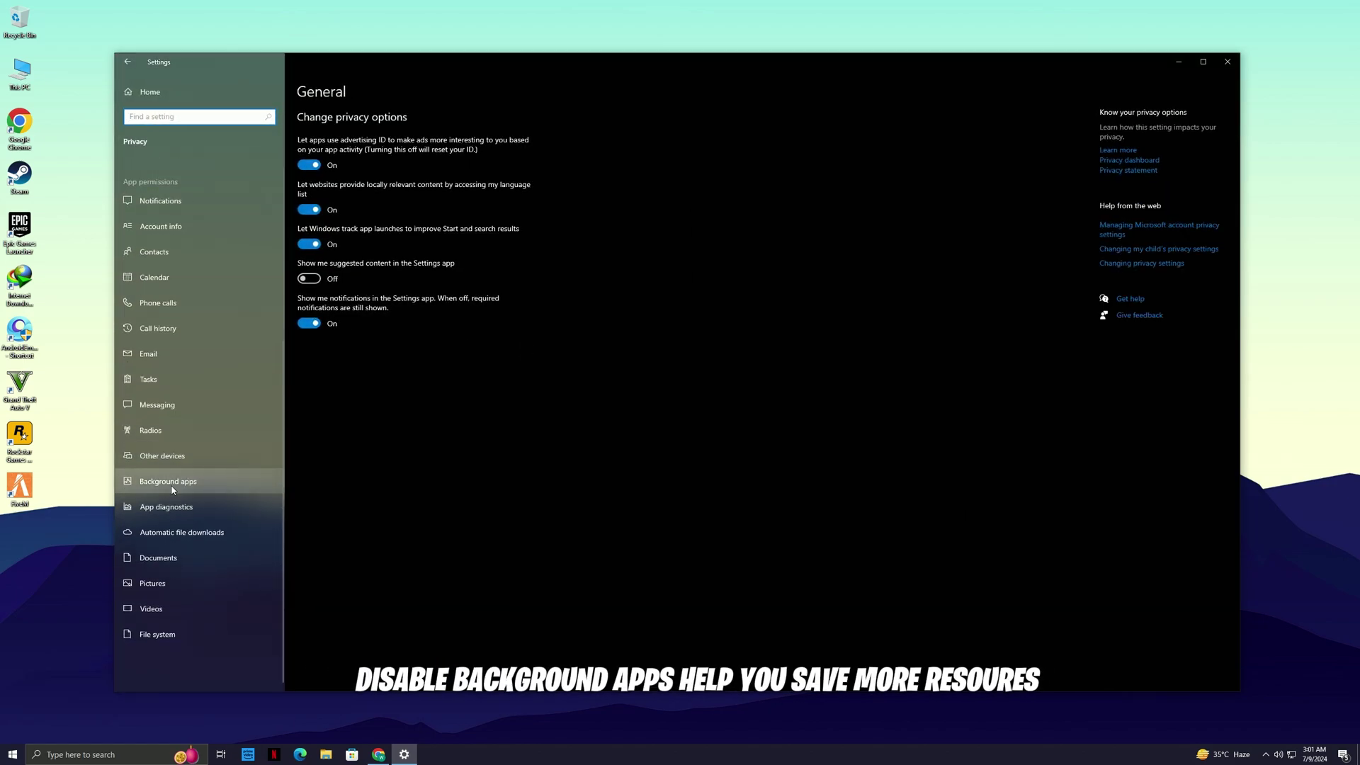
click(170, 486)
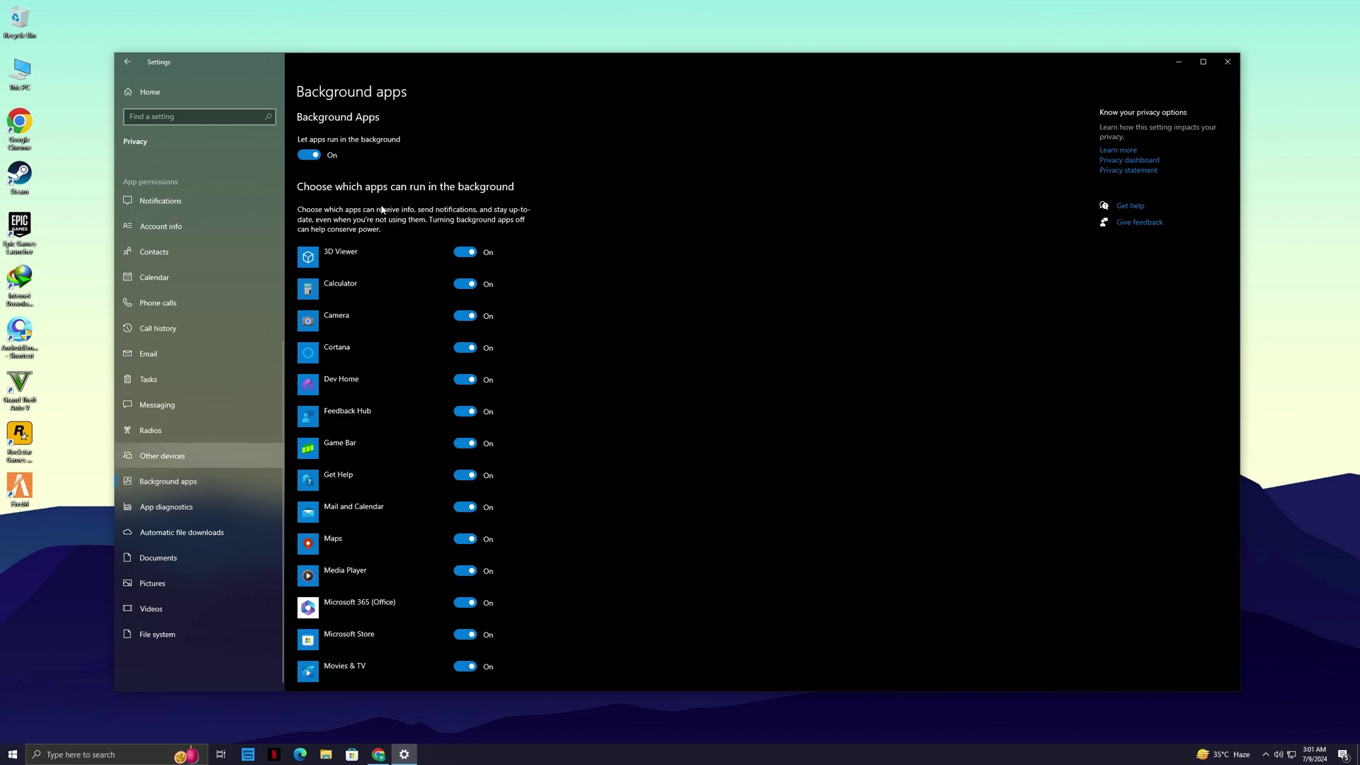
click(315, 155)
- Turn off app access to notifications in the privacy settings
scroll(206, 307, up, 3)
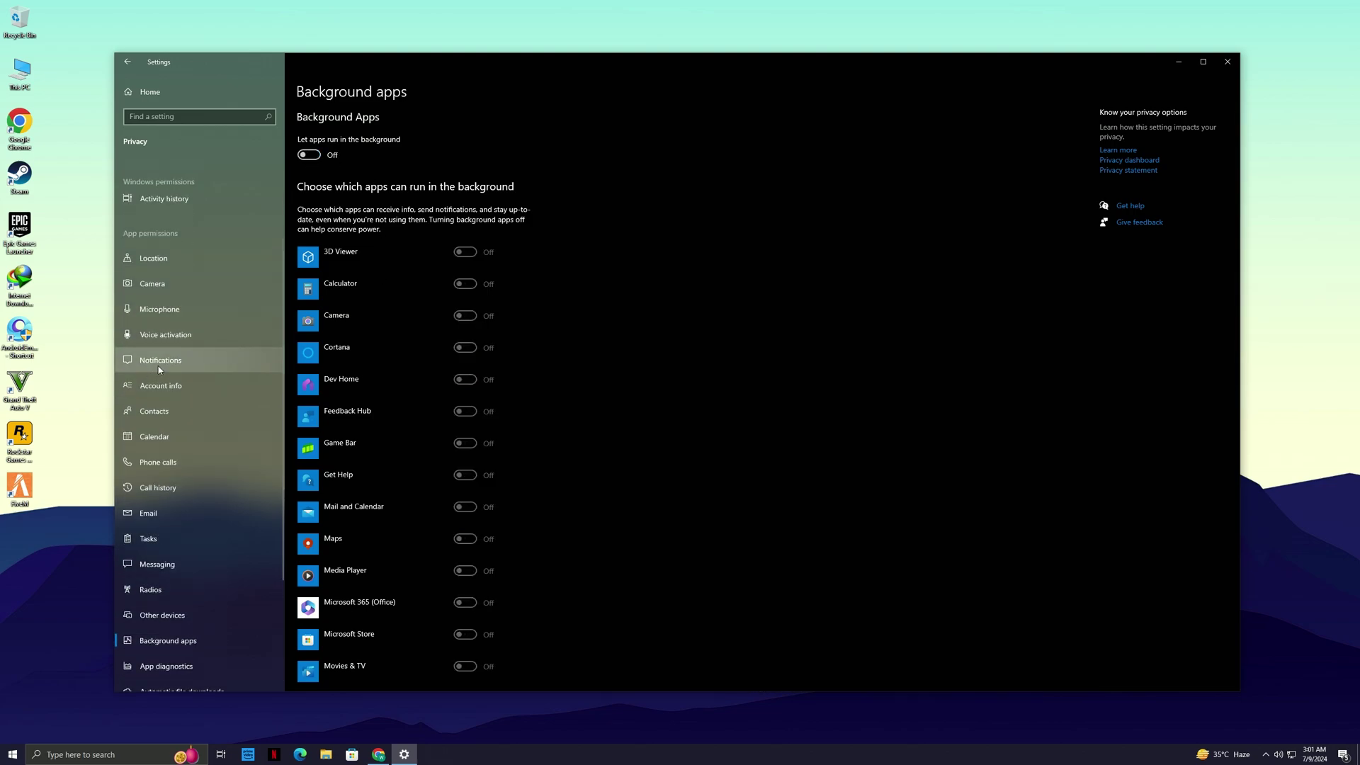
click(161, 364)
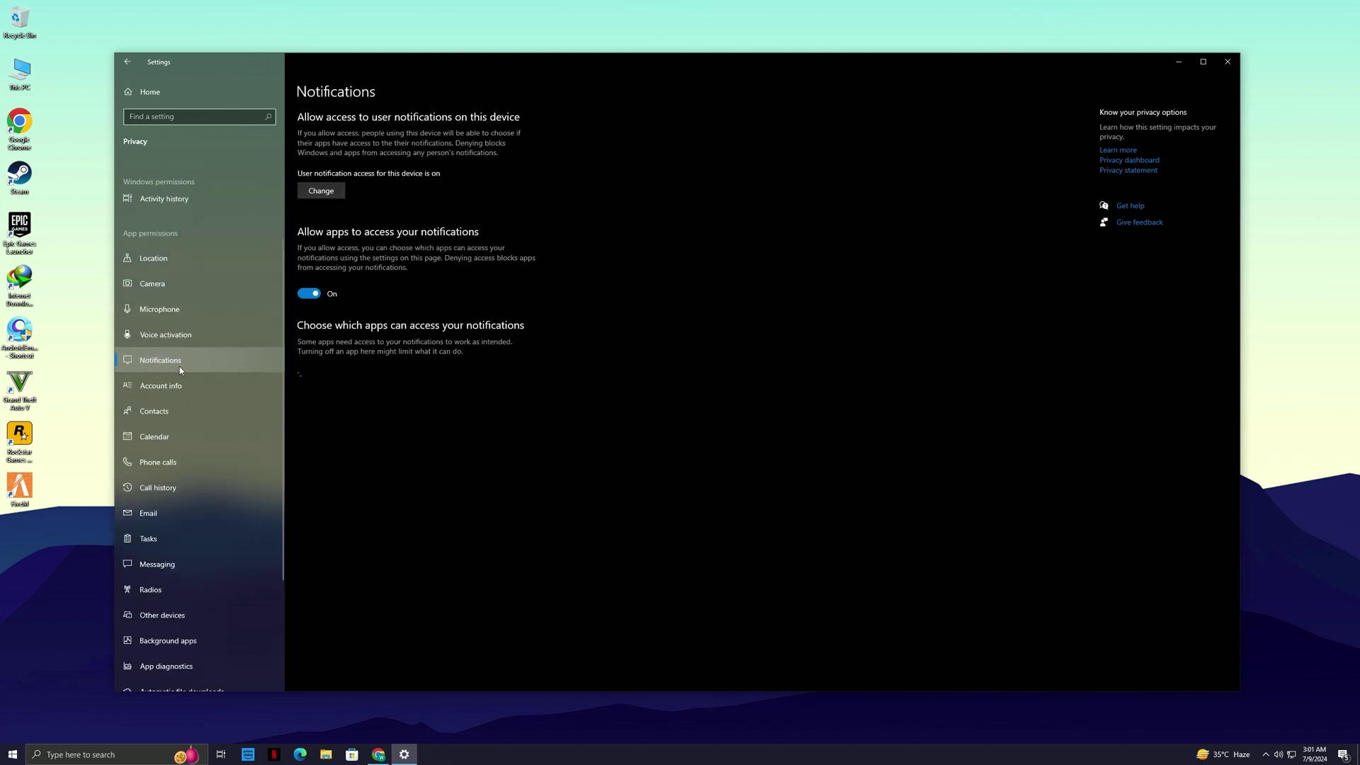
click(310, 295)
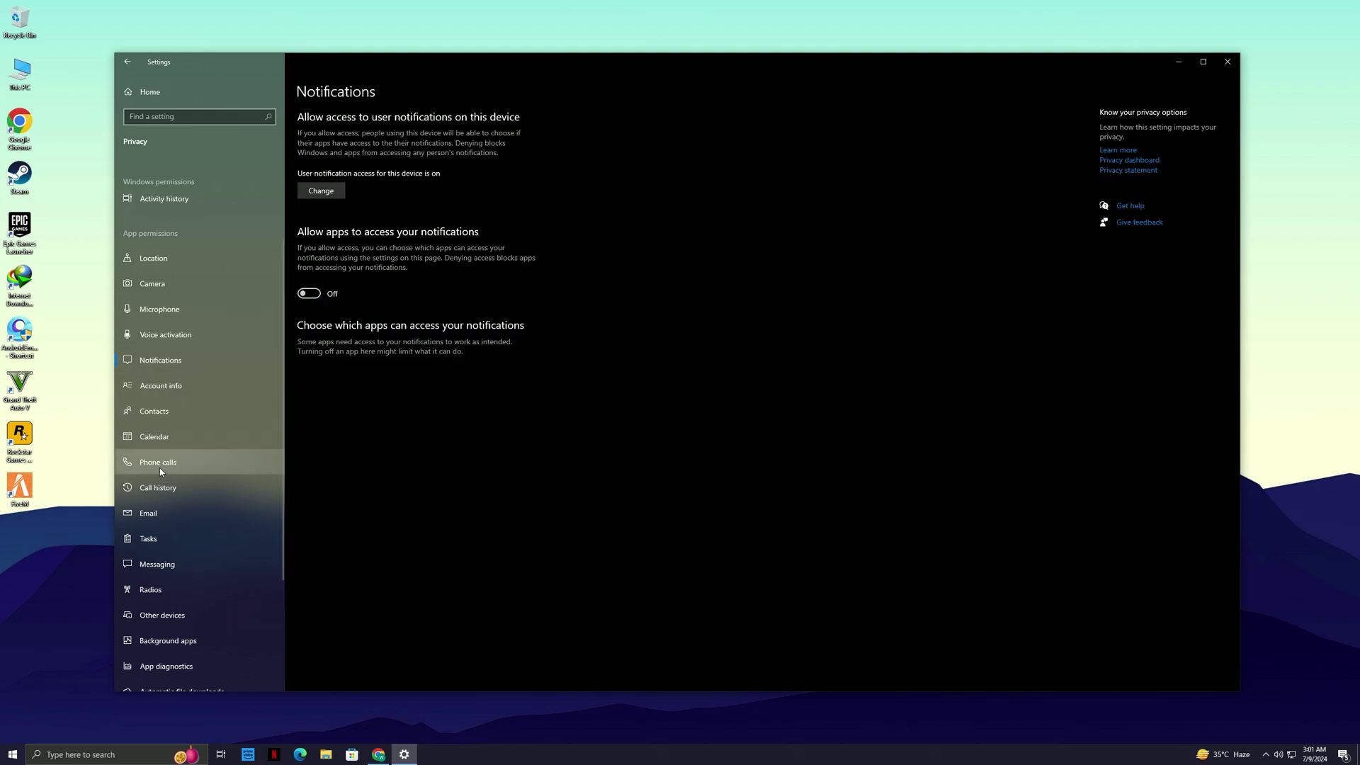
- Turn off the app permissions for making phone calls and for accessing call history
click(157, 464)
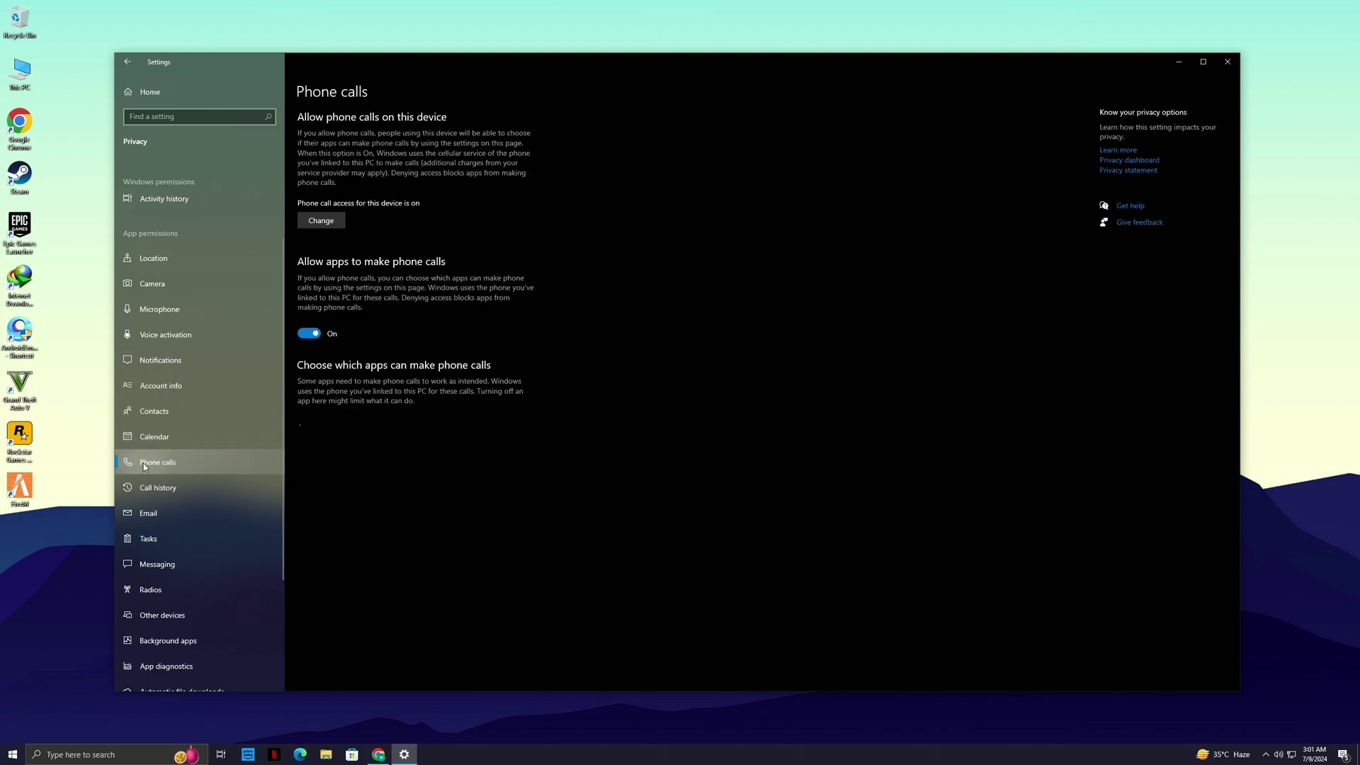
click(309, 333)
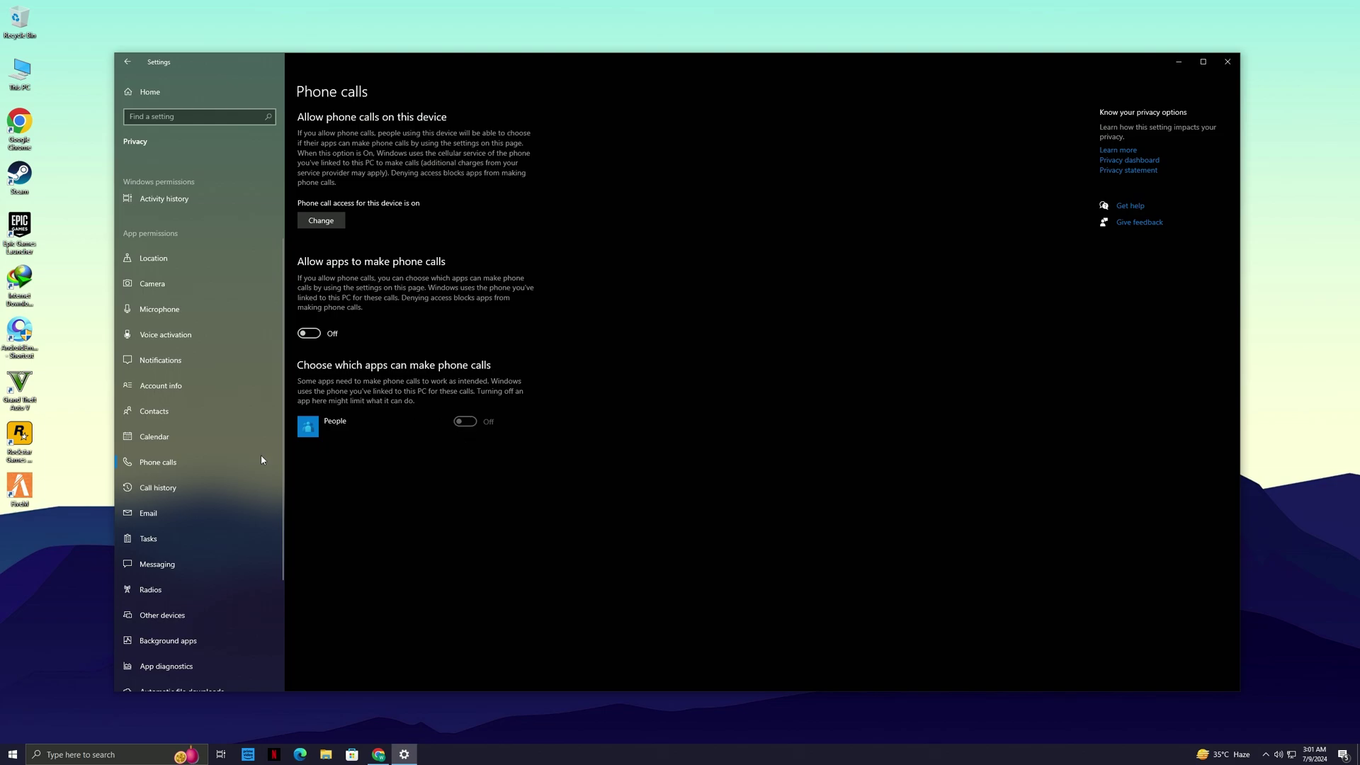
click(170, 488)
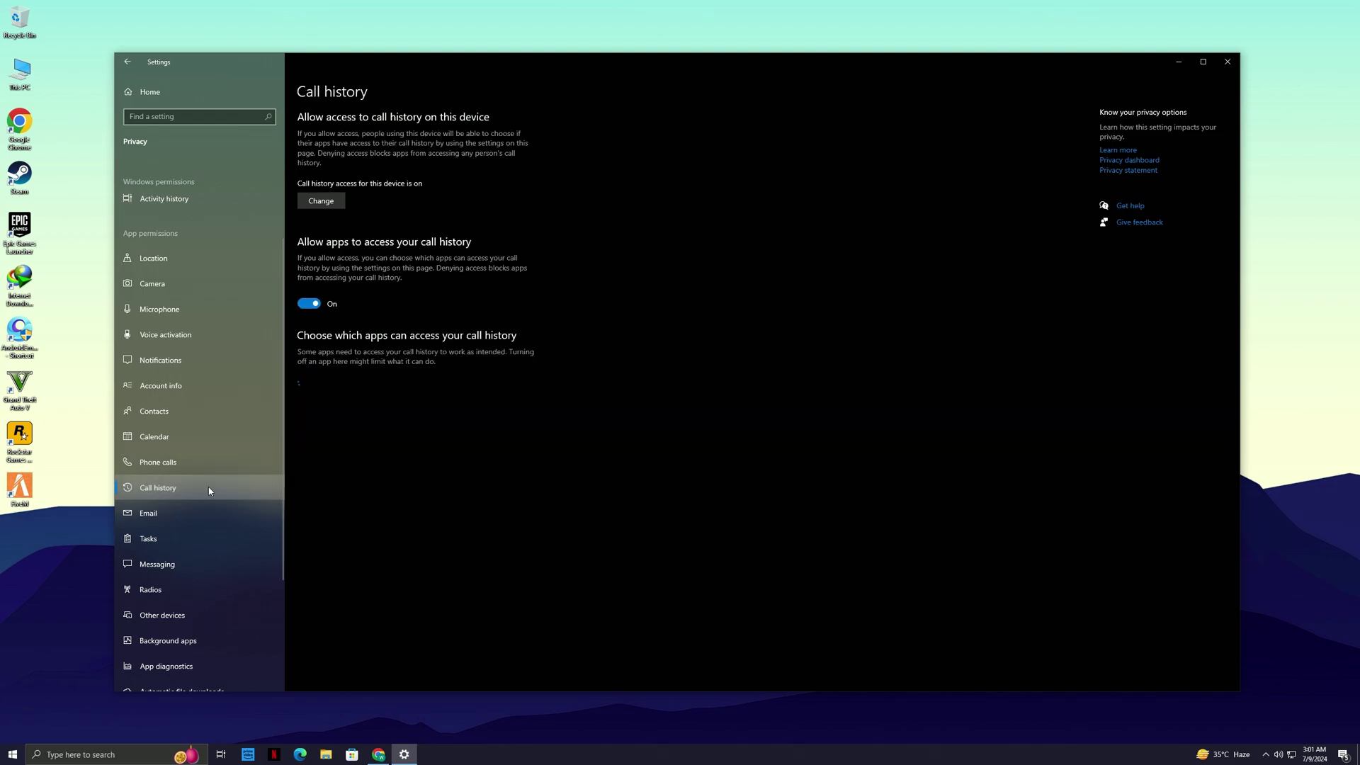
click(308, 304)
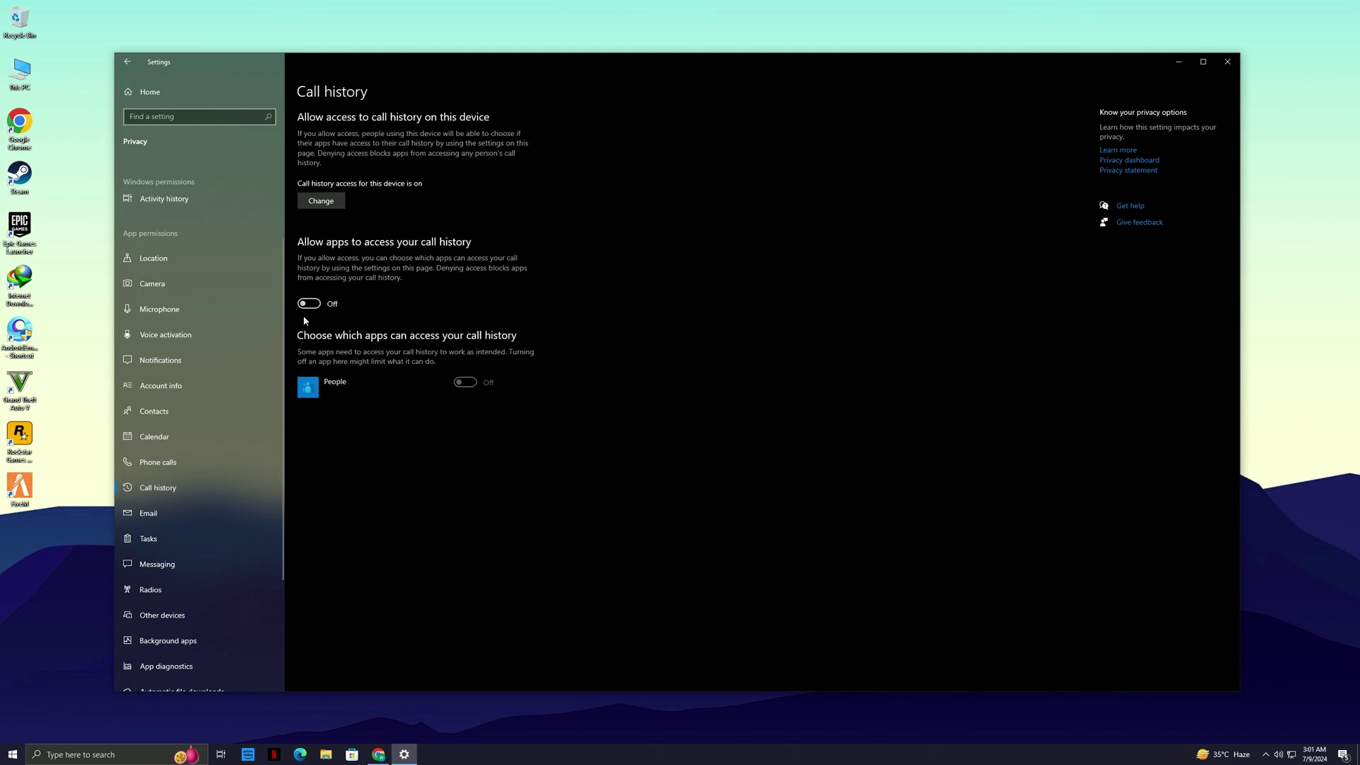
- Turn off the app permissions for reading or sending messages and for controlling device radios
scroll(172, 522, down, 2)
click(171, 494)
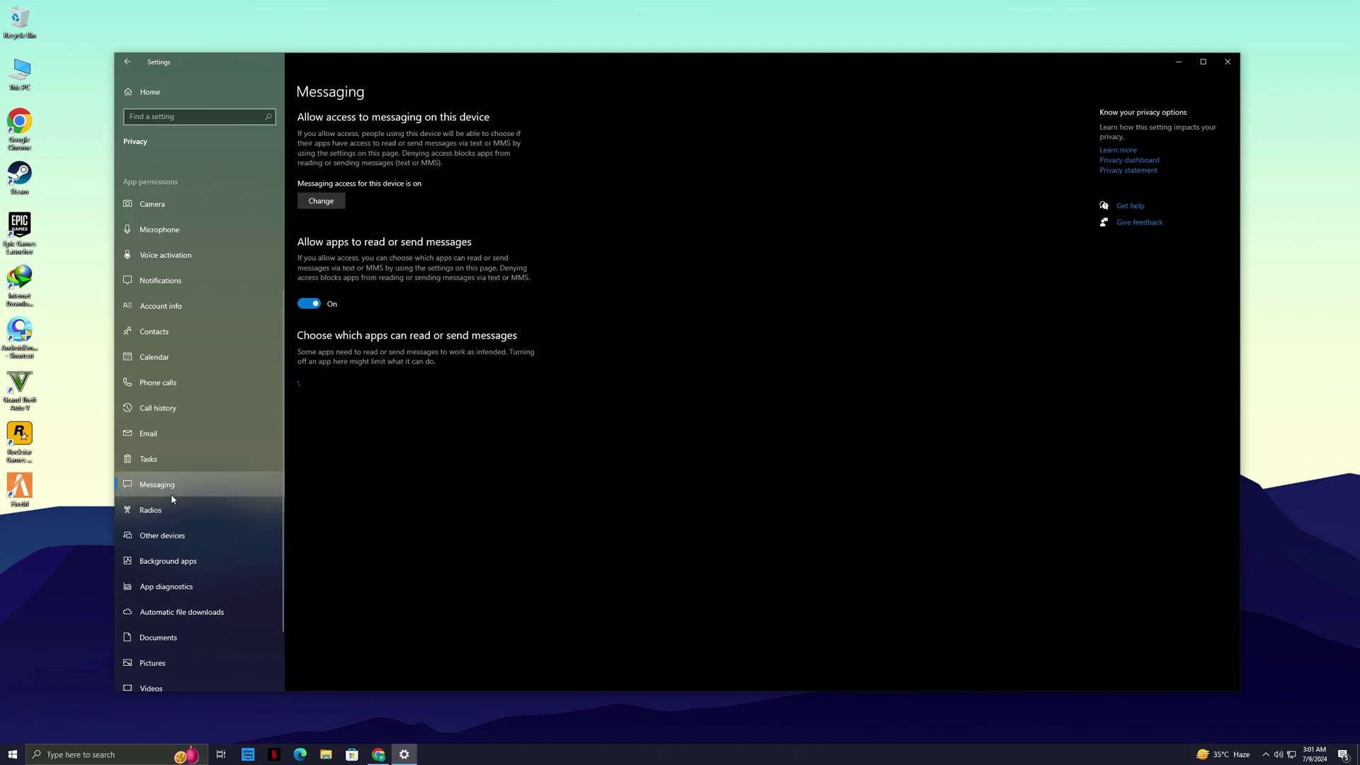
click(310, 305)
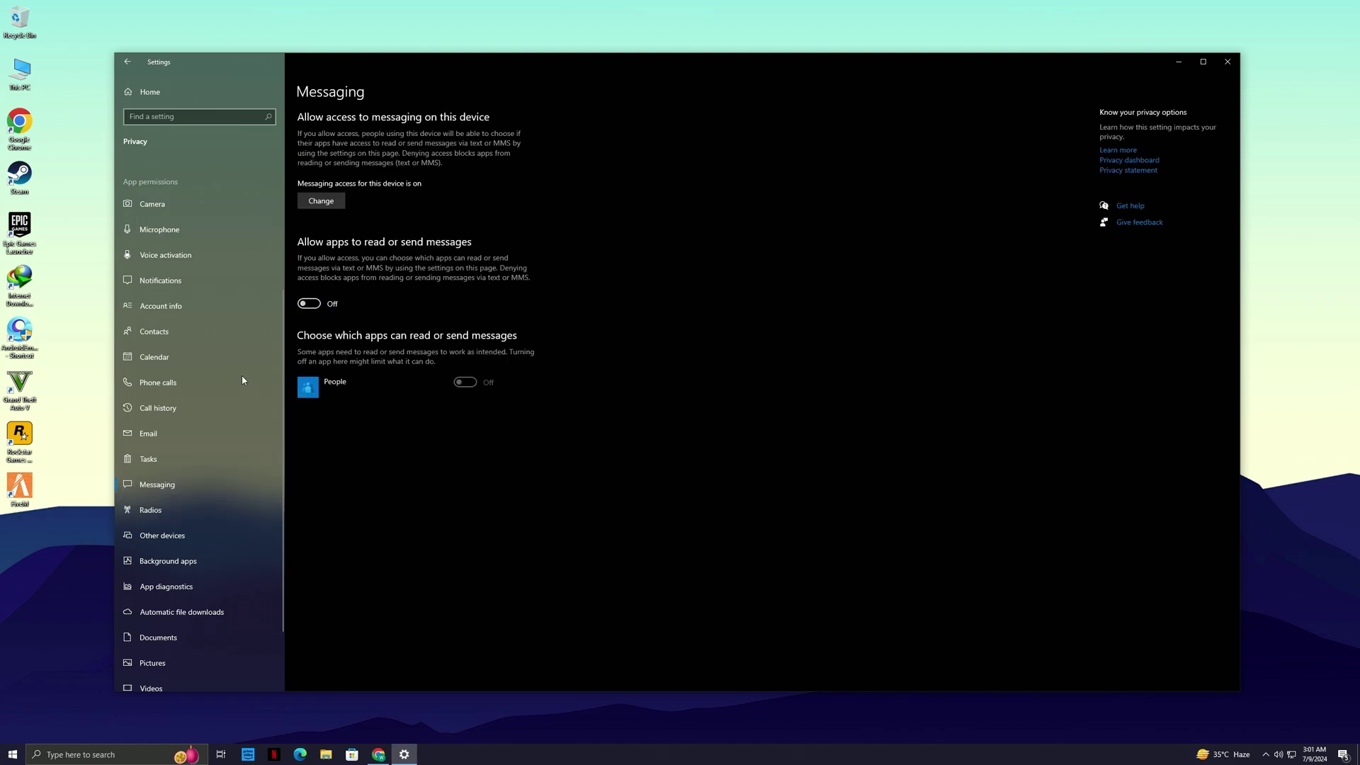
click(159, 510)
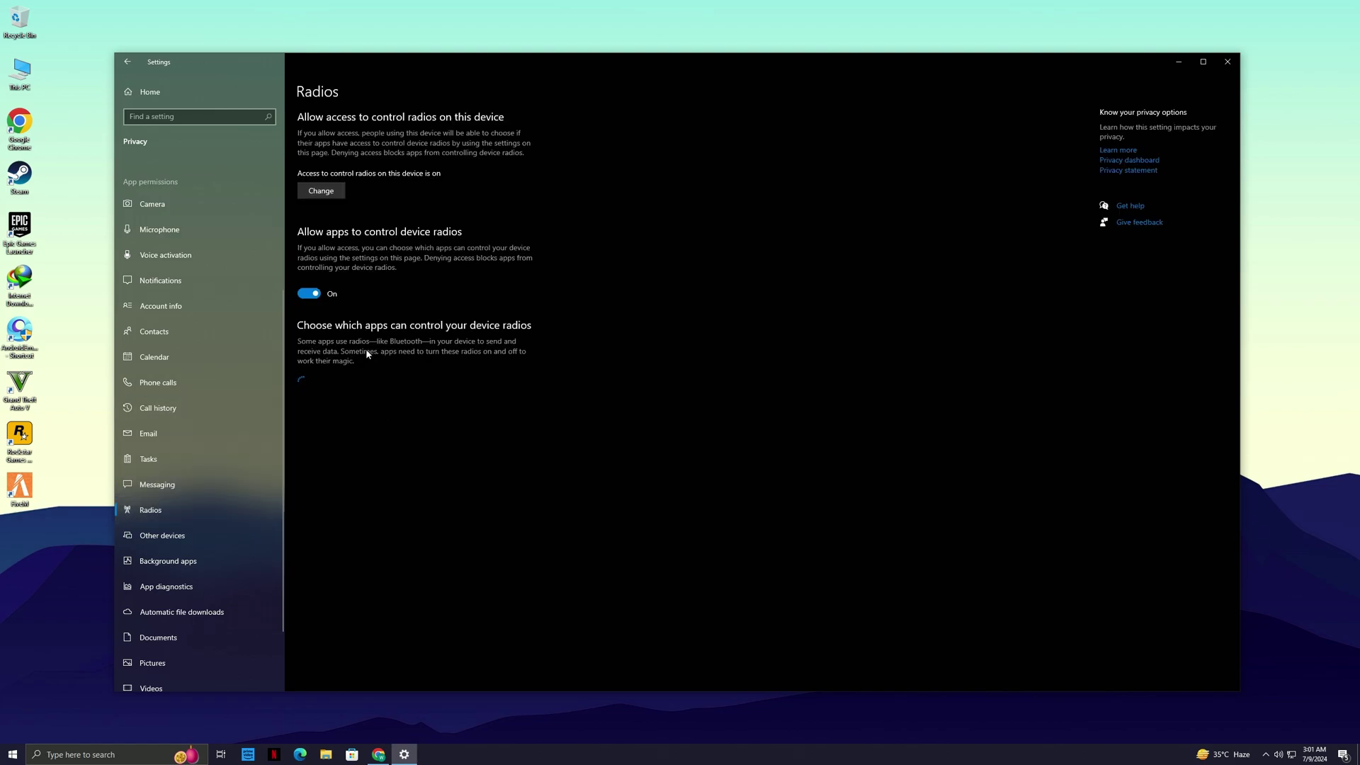
click(308, 299)
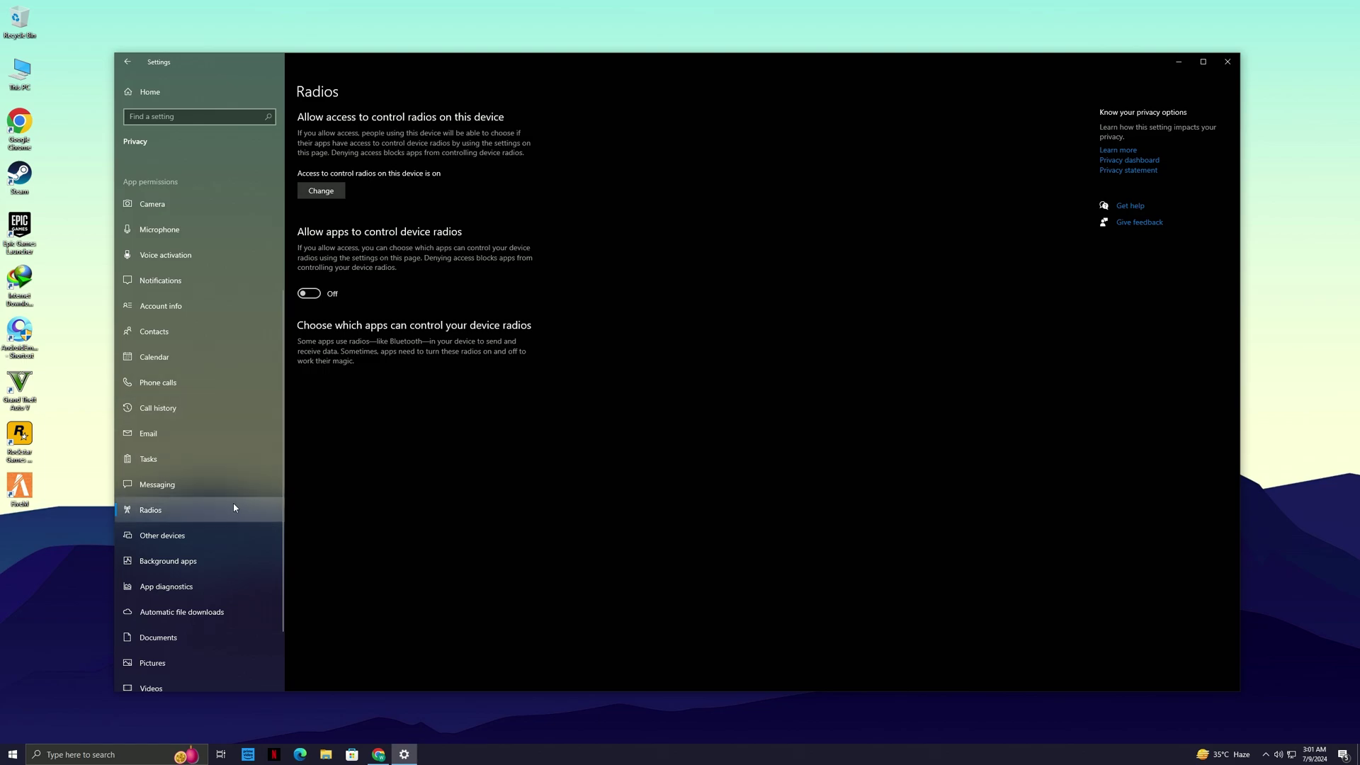
scroll(260, 528, down, 1)
scroll(255, 534, up, 5)
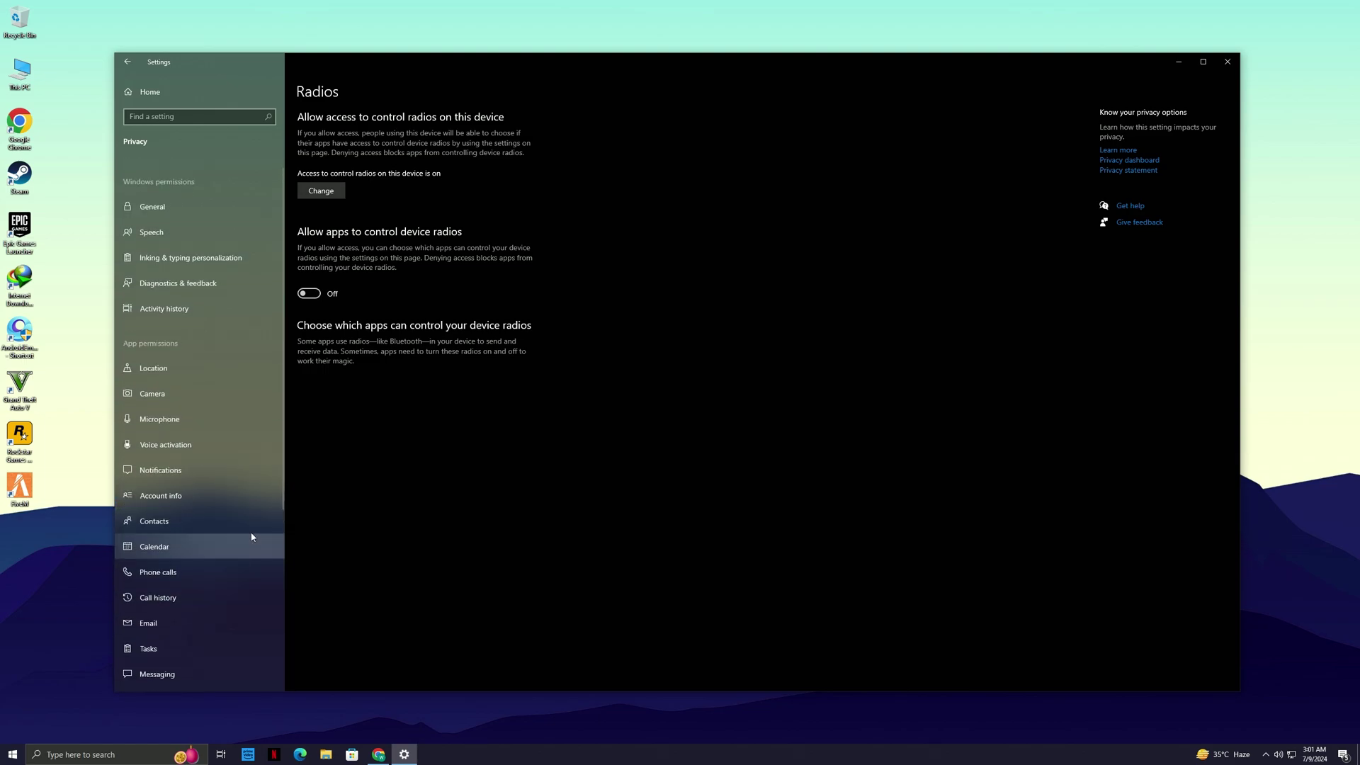
click(160, 470)
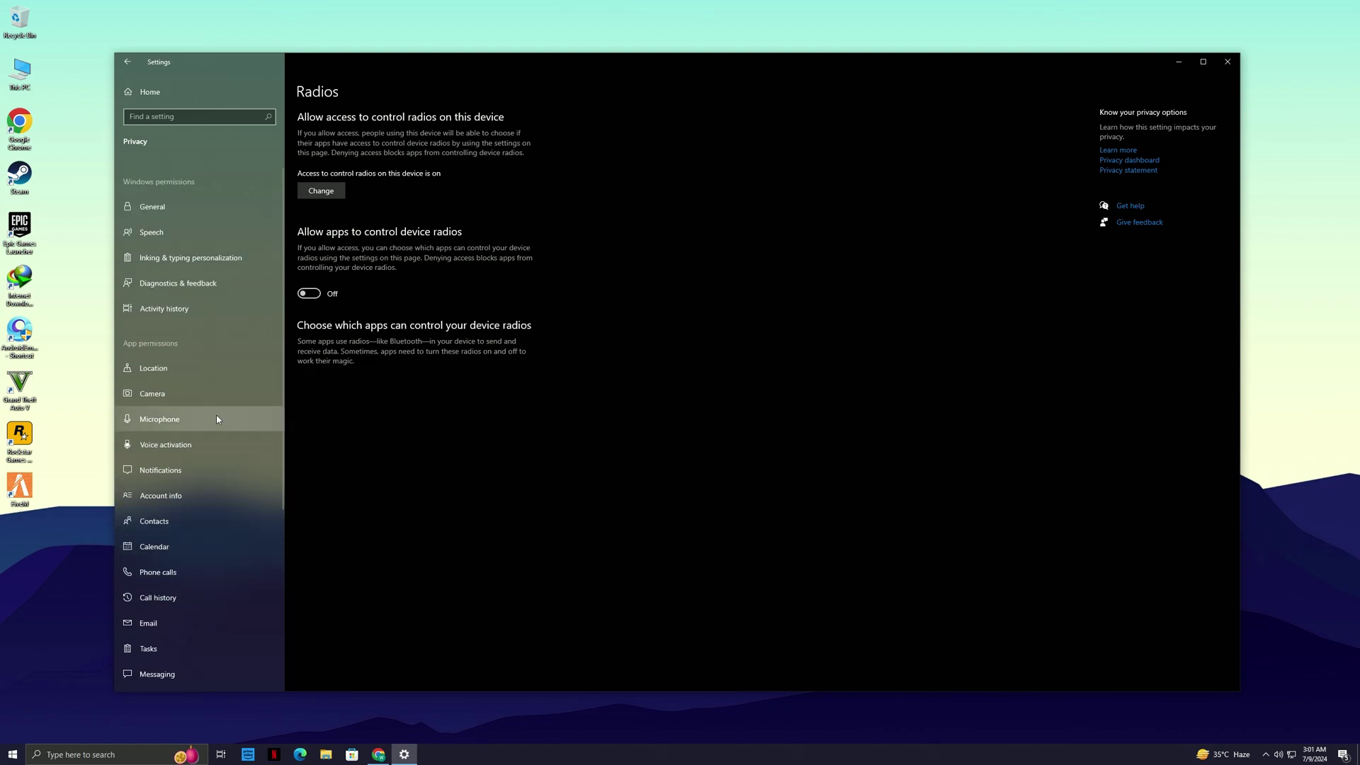
- Disable BlueStacks Services, Google Chrome, Internet Download Manager, Microsoft Edge, Microsoft OneDrive, MultiPlayerManager and Phone Link as startup apps in the Apps settings
click(127, 63)
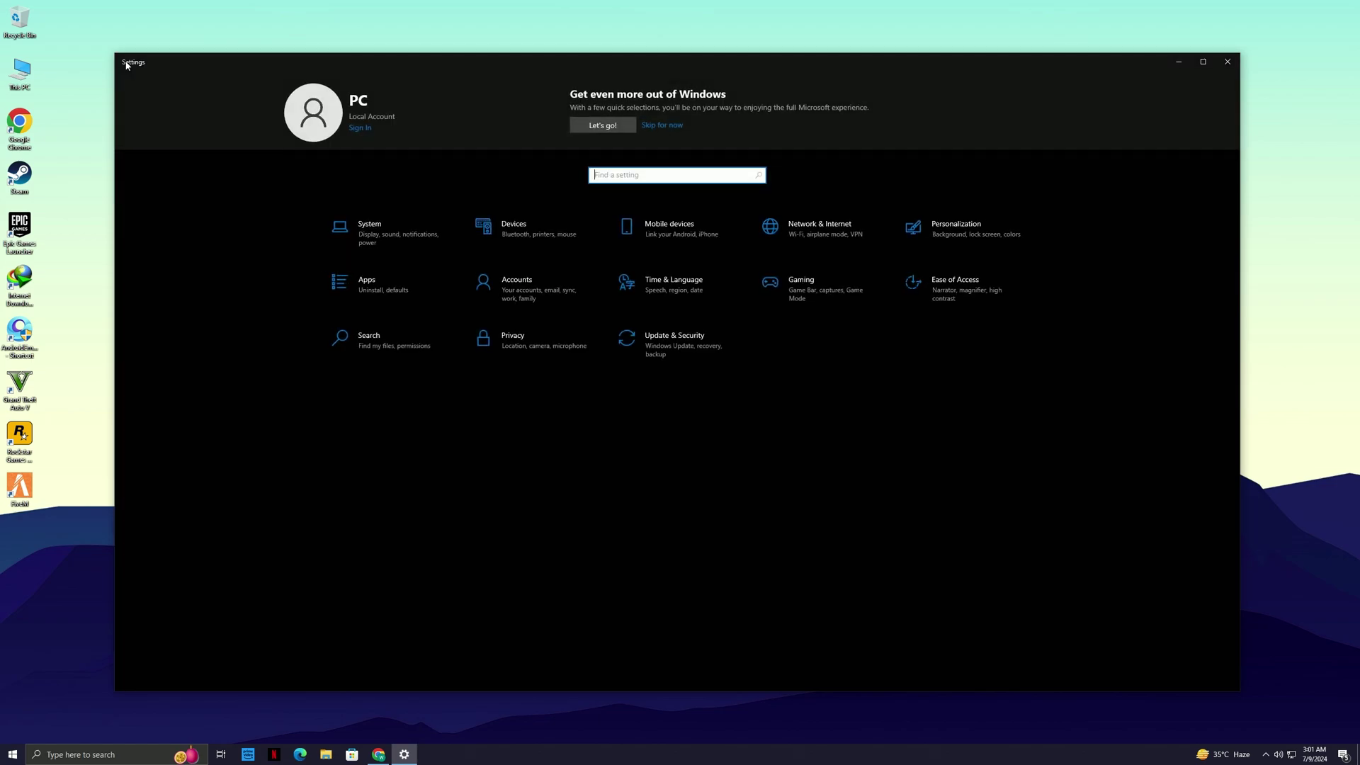
click(353, 292)
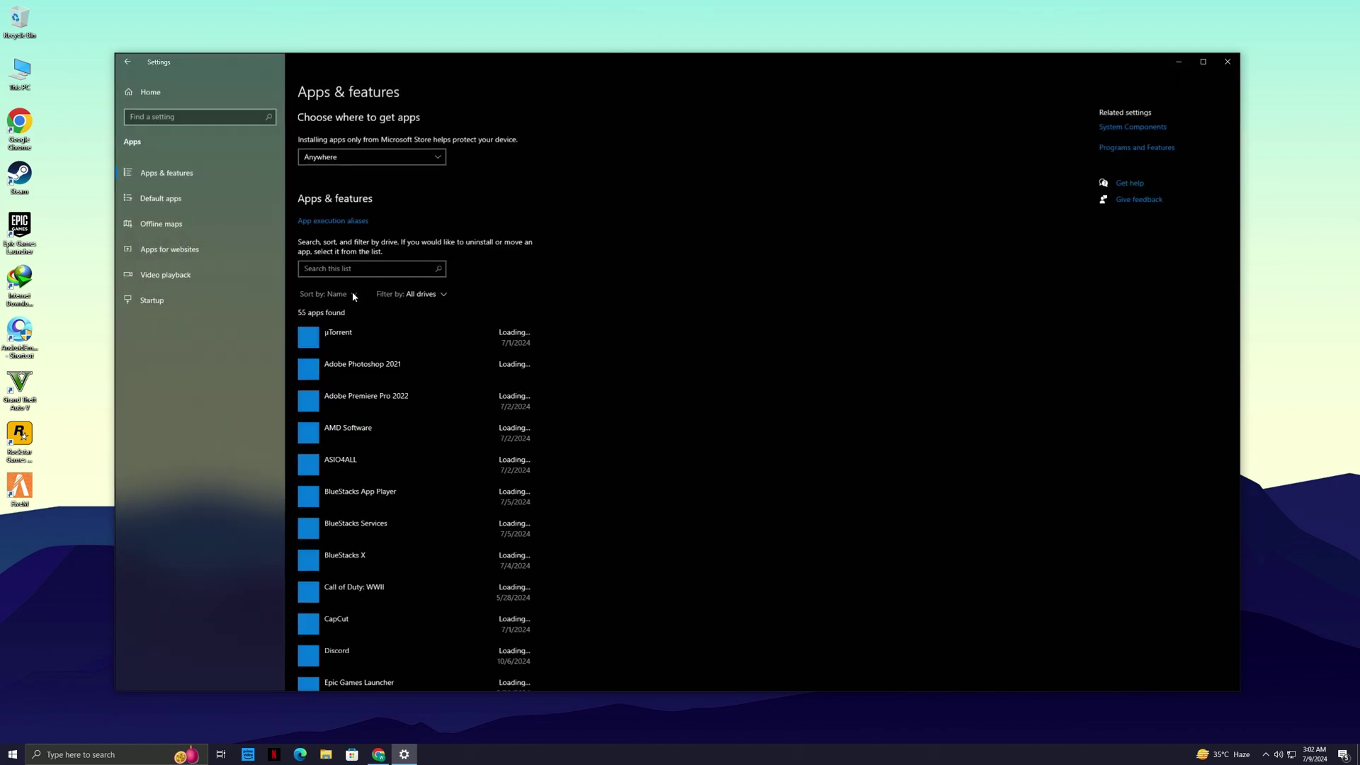
click(142, 304)
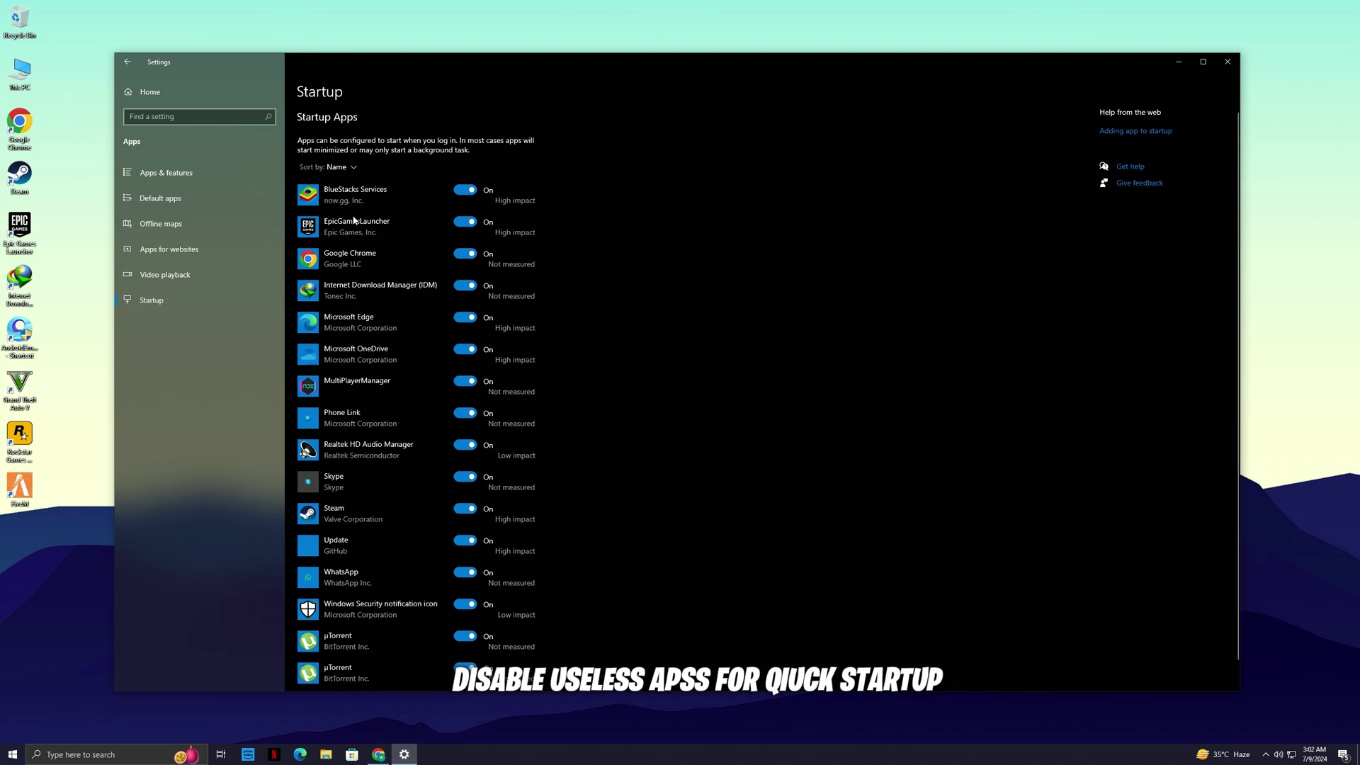
click(468, 193)
click(460, 287)
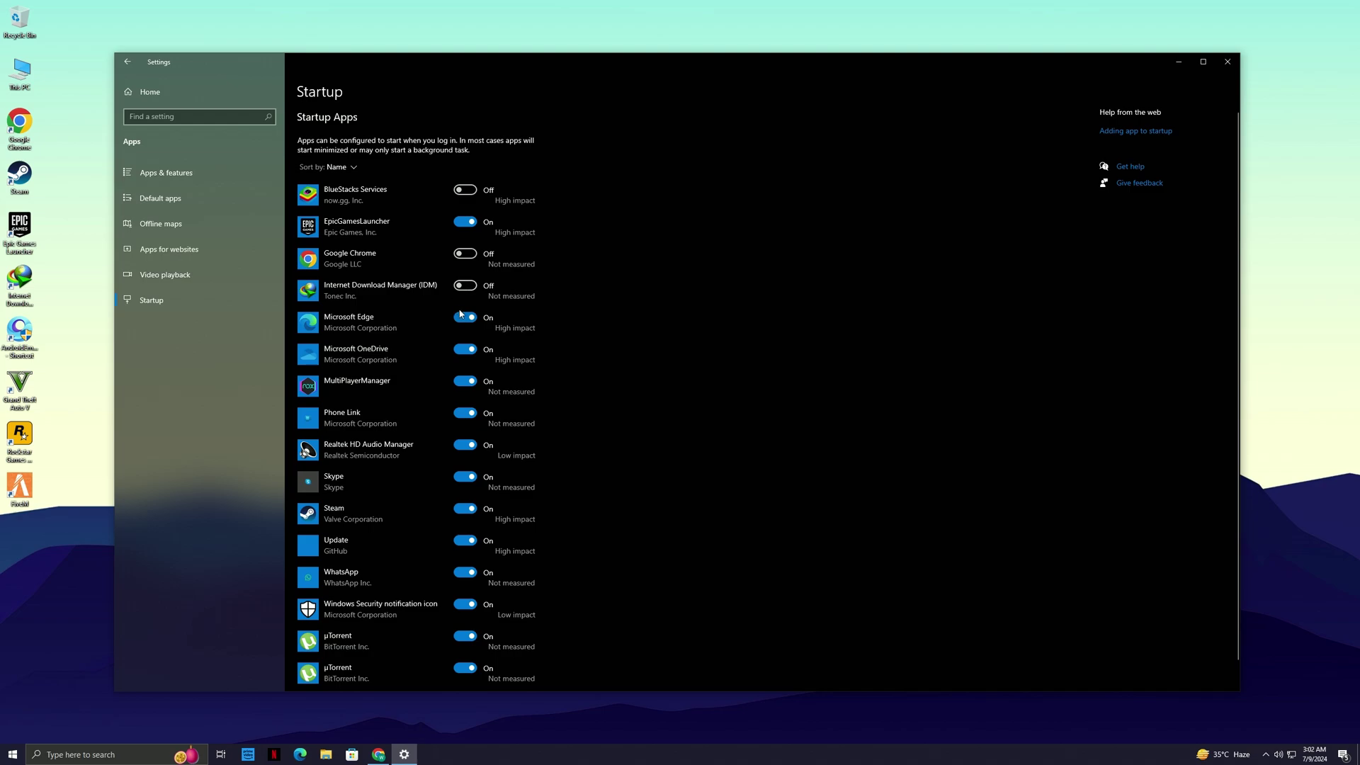
click(466, 319)
click(461, 350)
click(456, 383)
click(462, 414)
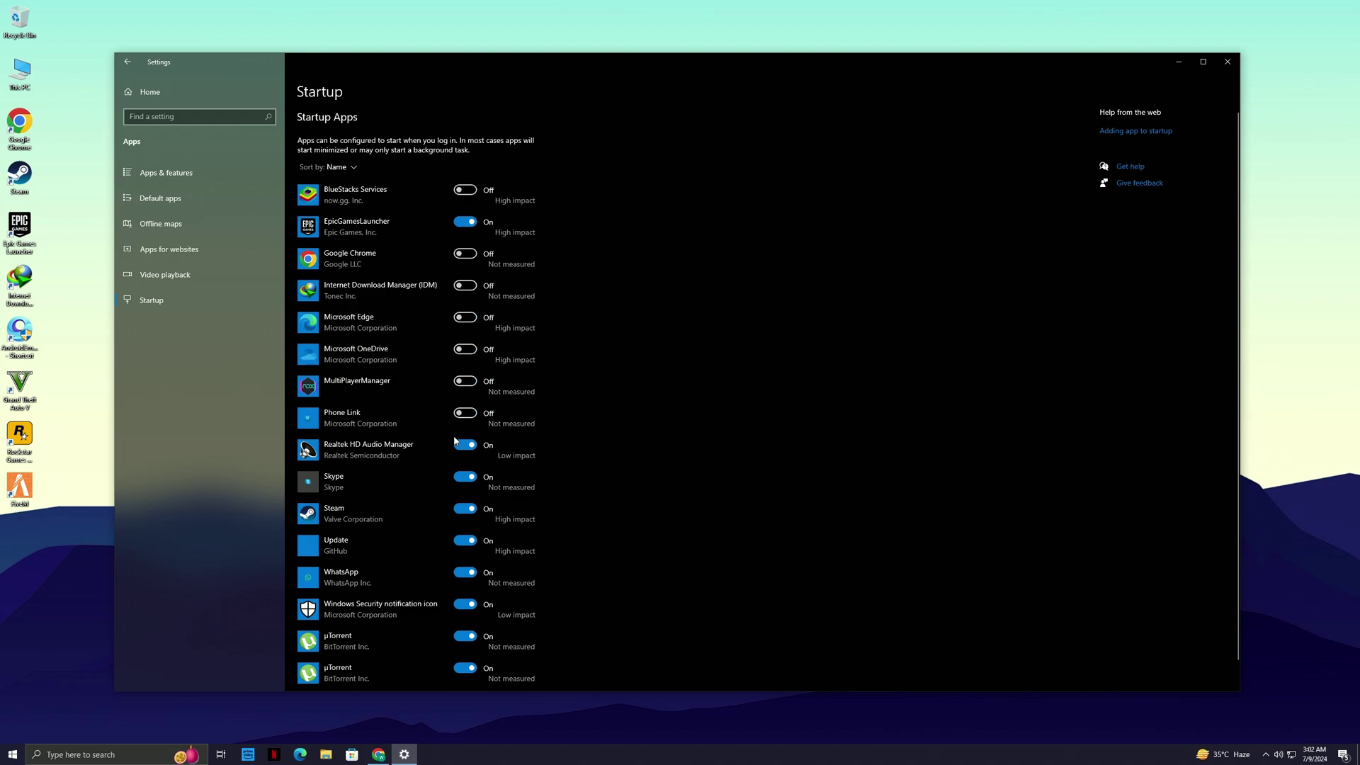
- Disable Update, WhatsApp and both µTorrent entries in the list of startup apps
scroll(455, 441, down, 1)
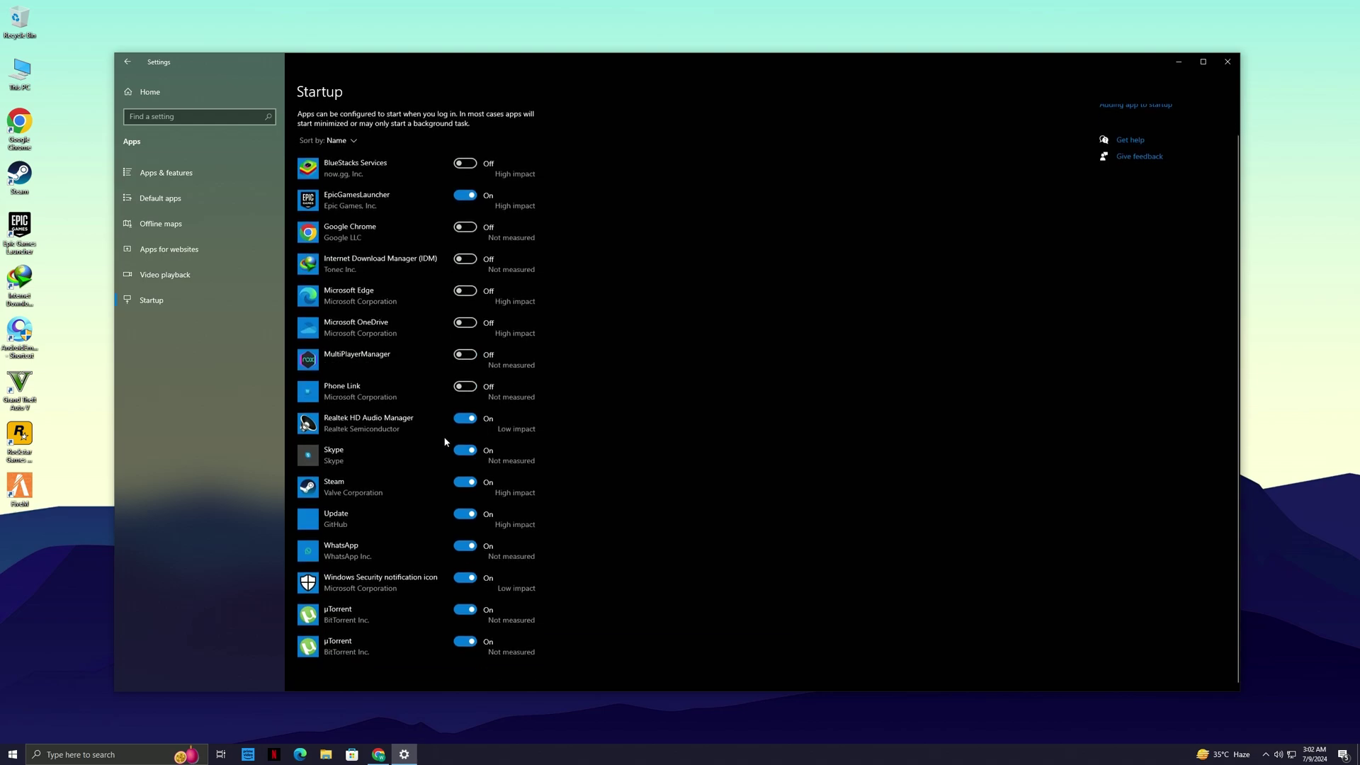
click(466, 518)
click(470, 549)
click(465, 610)
click(464, 646)
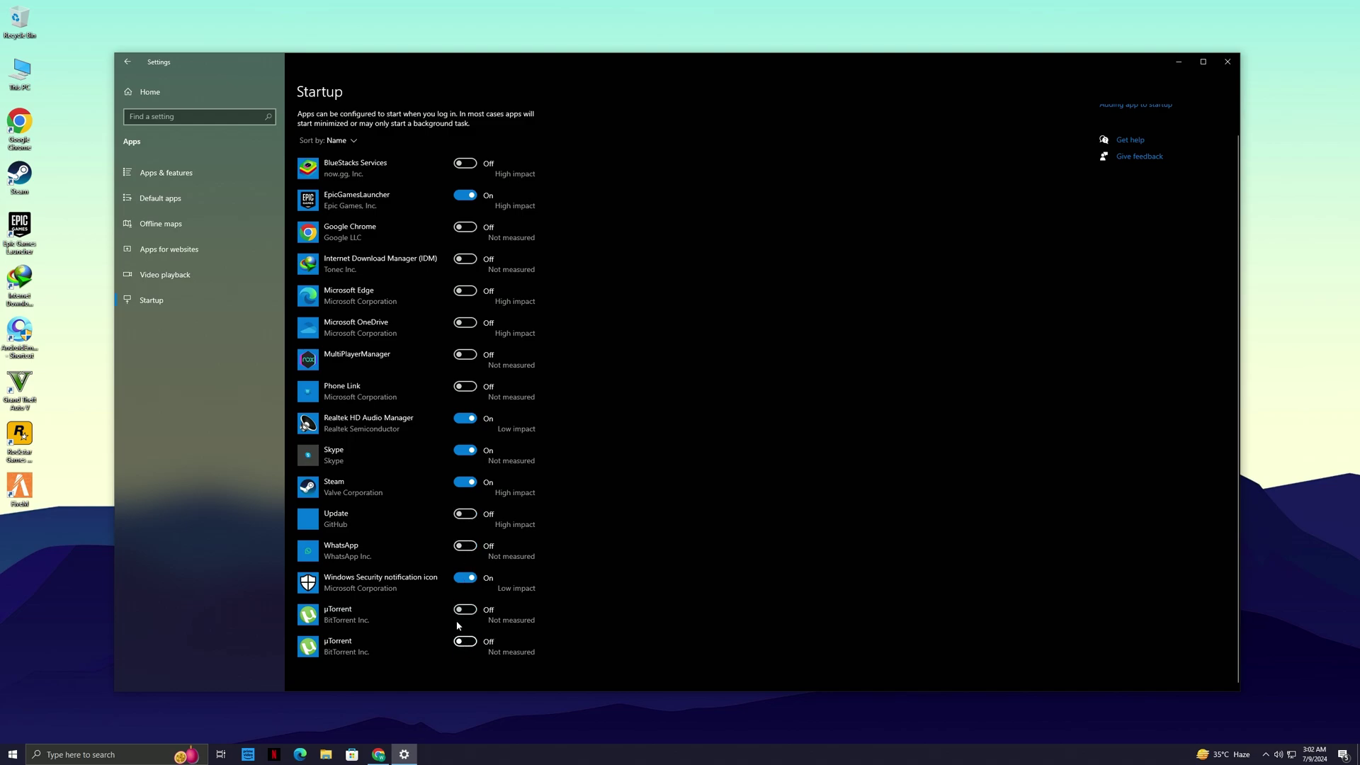
scroll(453, 580, up, 1)
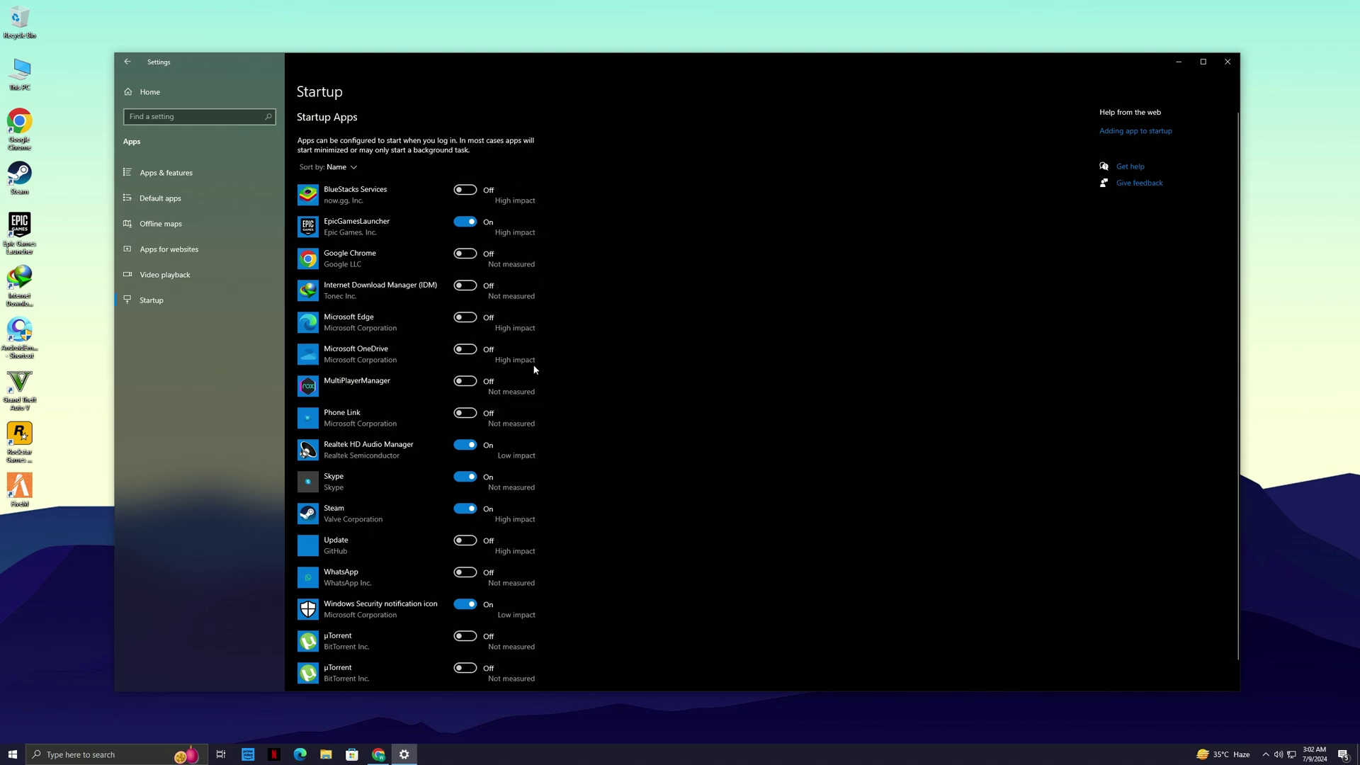
- Download and install the optional KB5039299 update, turn on getting the latest updates as soon as they're available, and close Settings
click(129, 63)
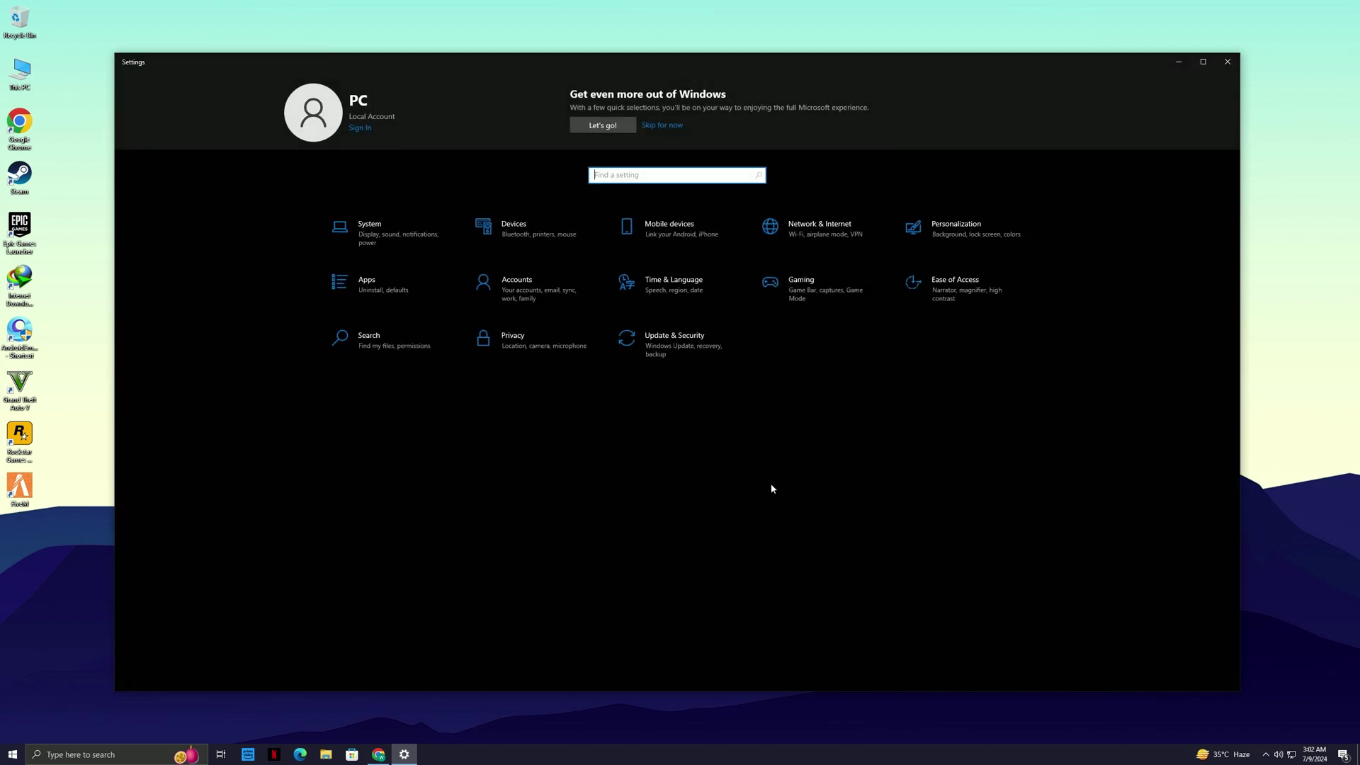
click(656, 353)
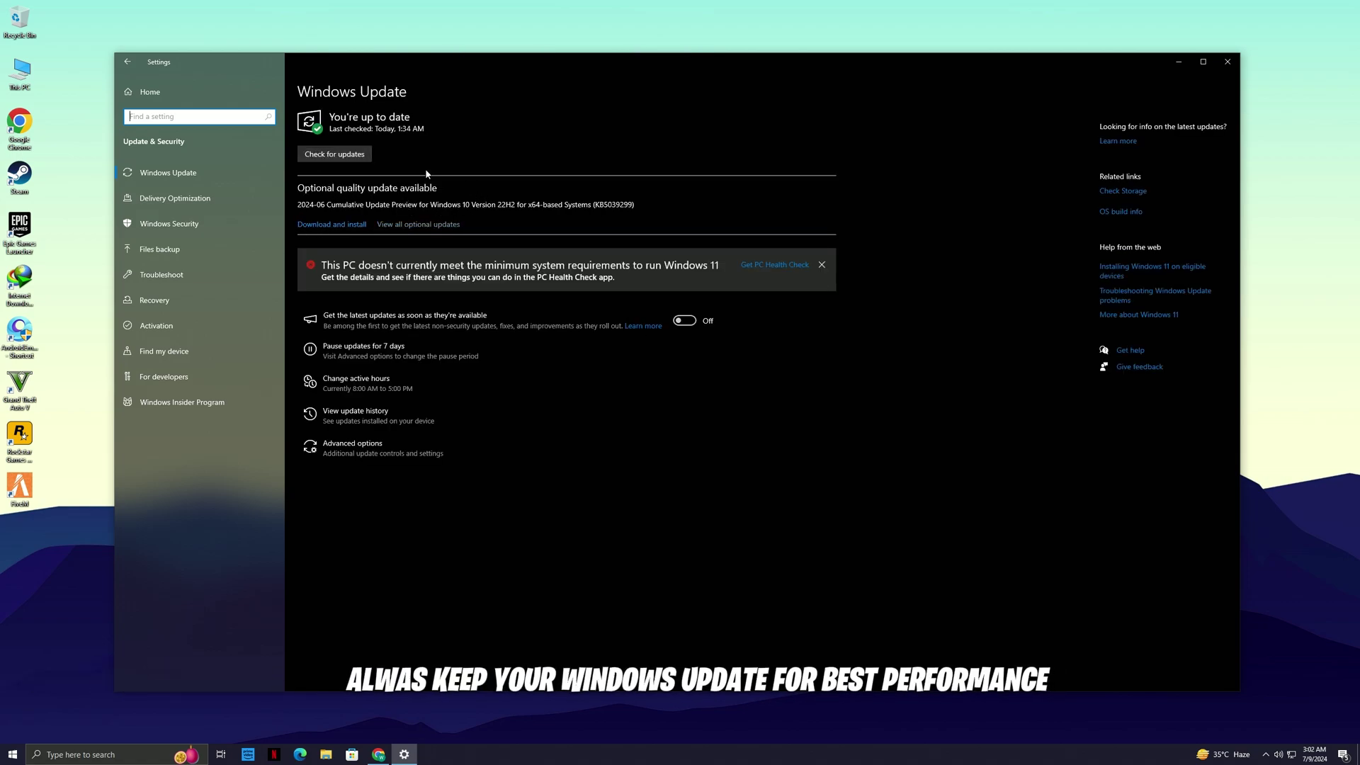
click(341, 224)
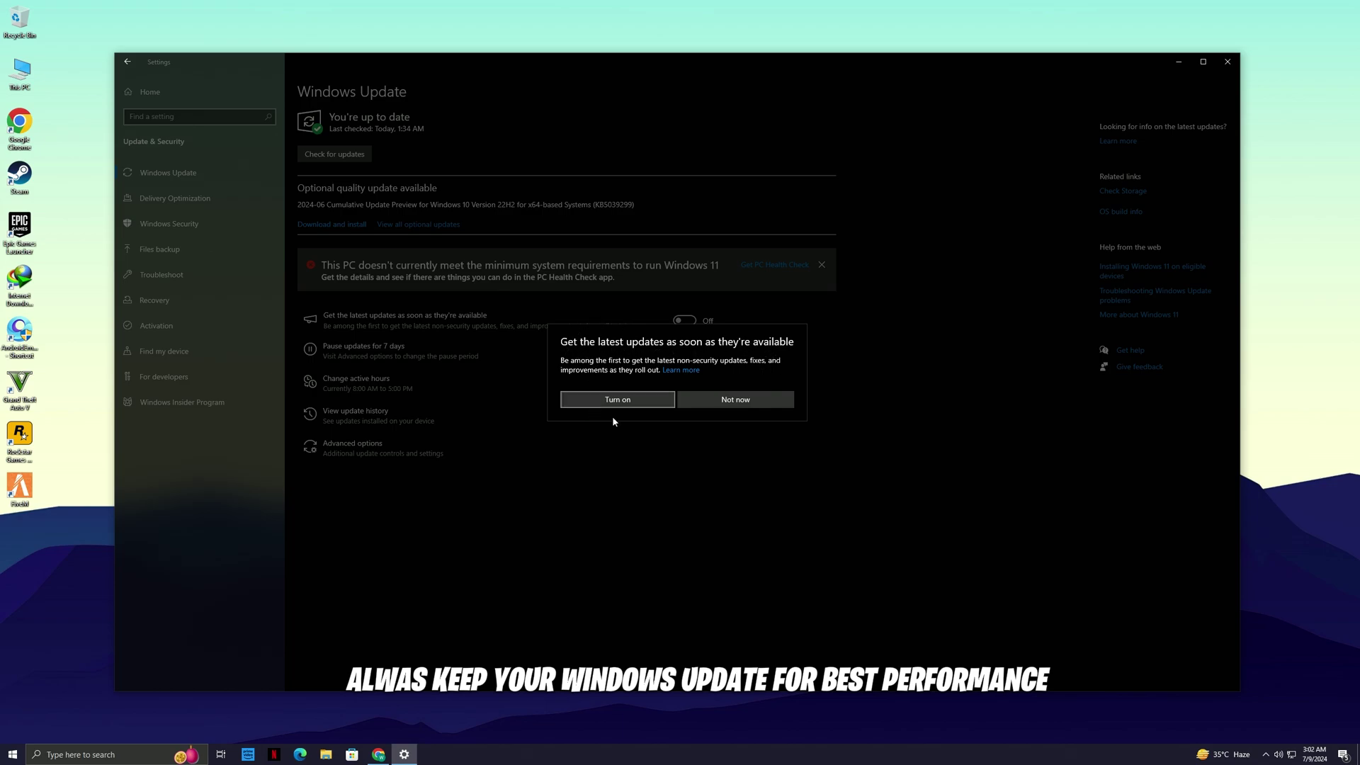
click(602, 401)
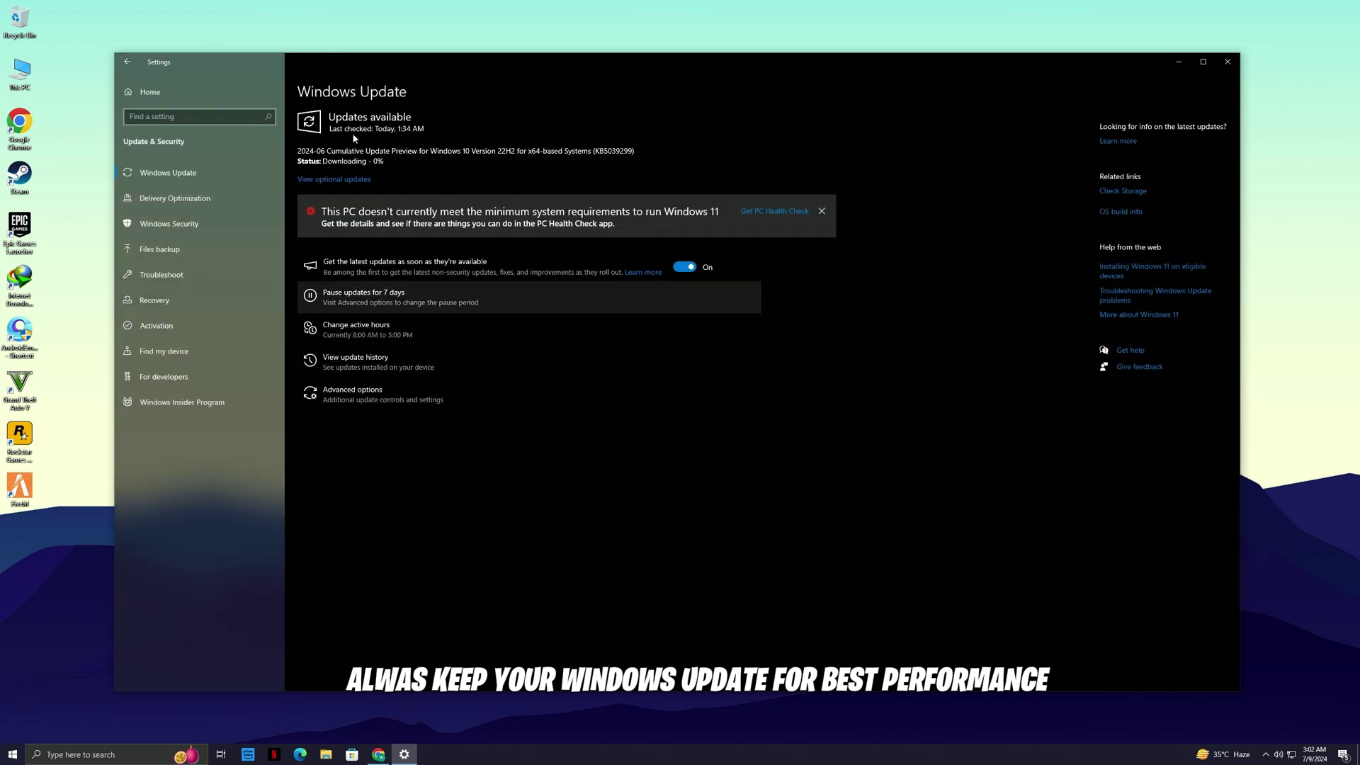
click(1231, 64)
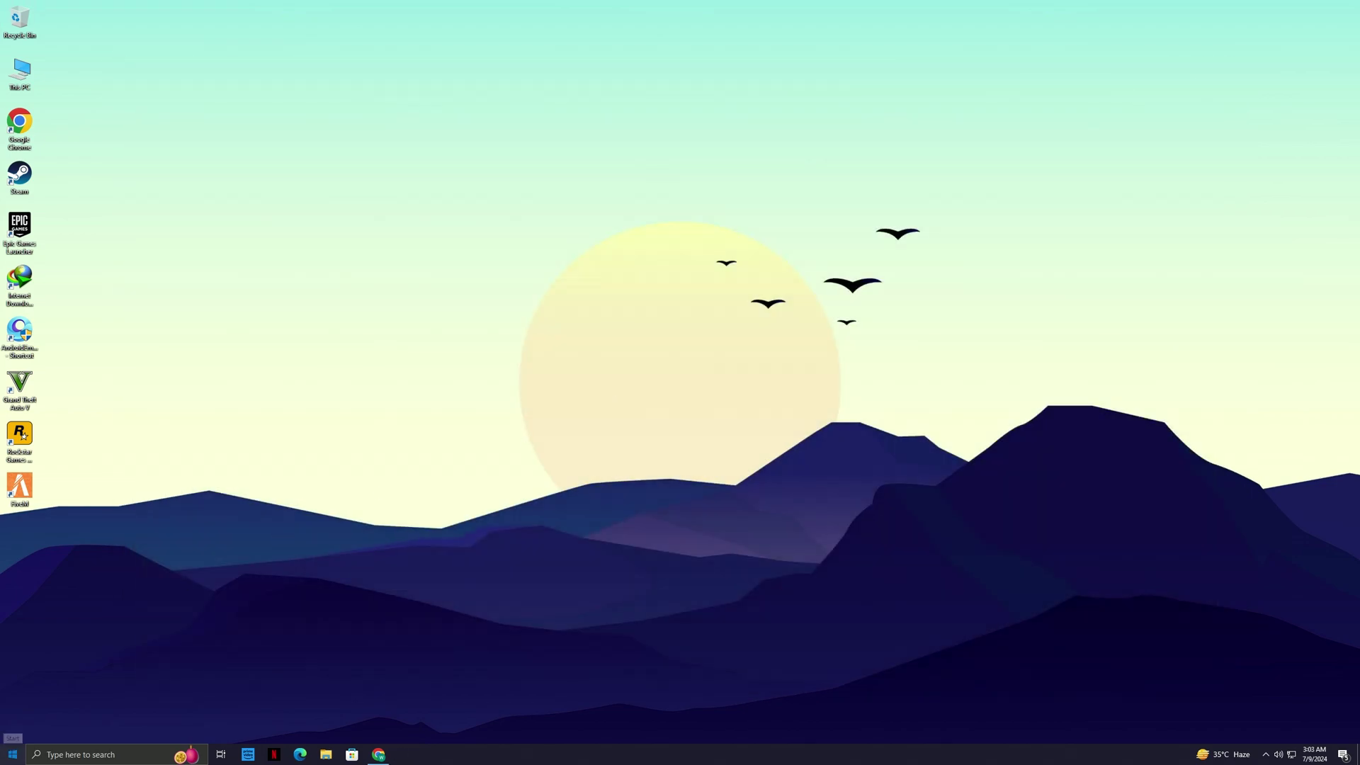
- Search Windows for "performance" and open the settings for adjusting the appearance and performance of Windows
click(13, 754)
text(perf)
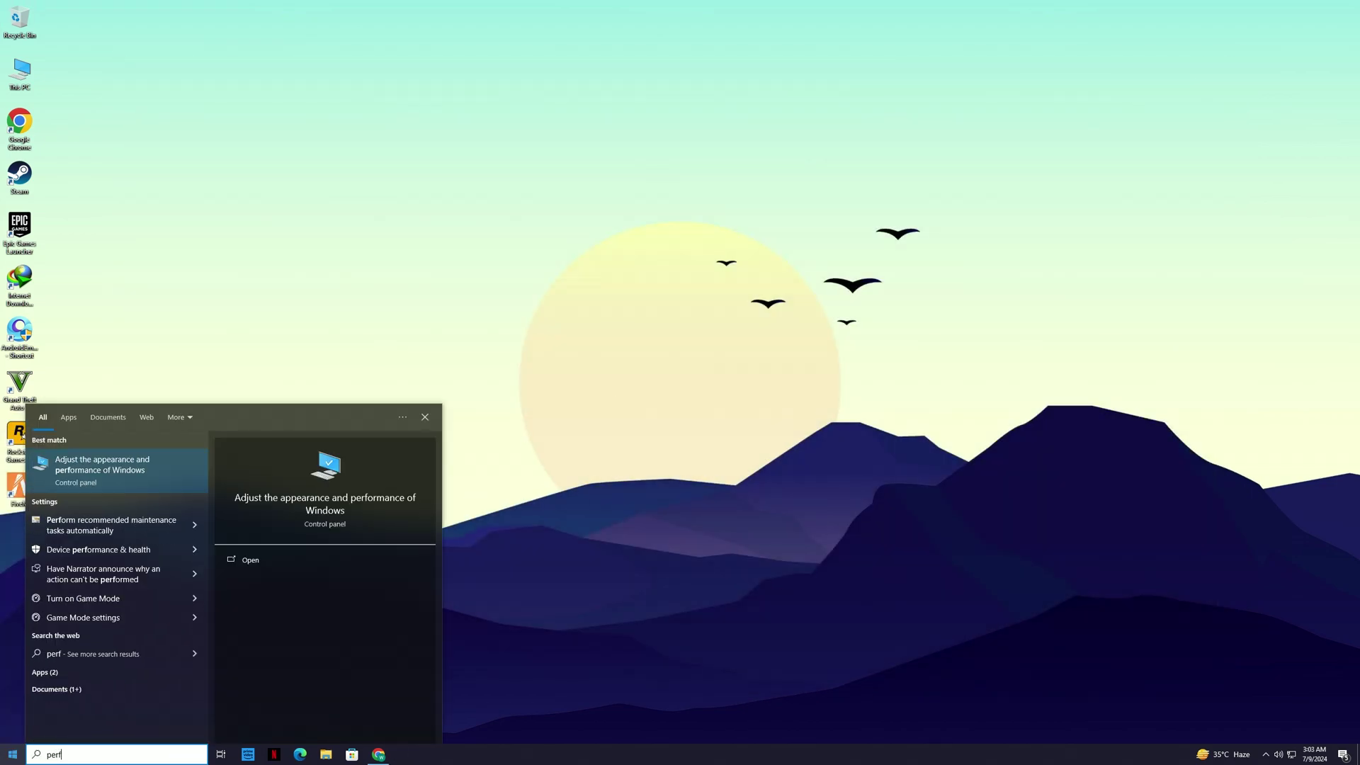
text(orma)
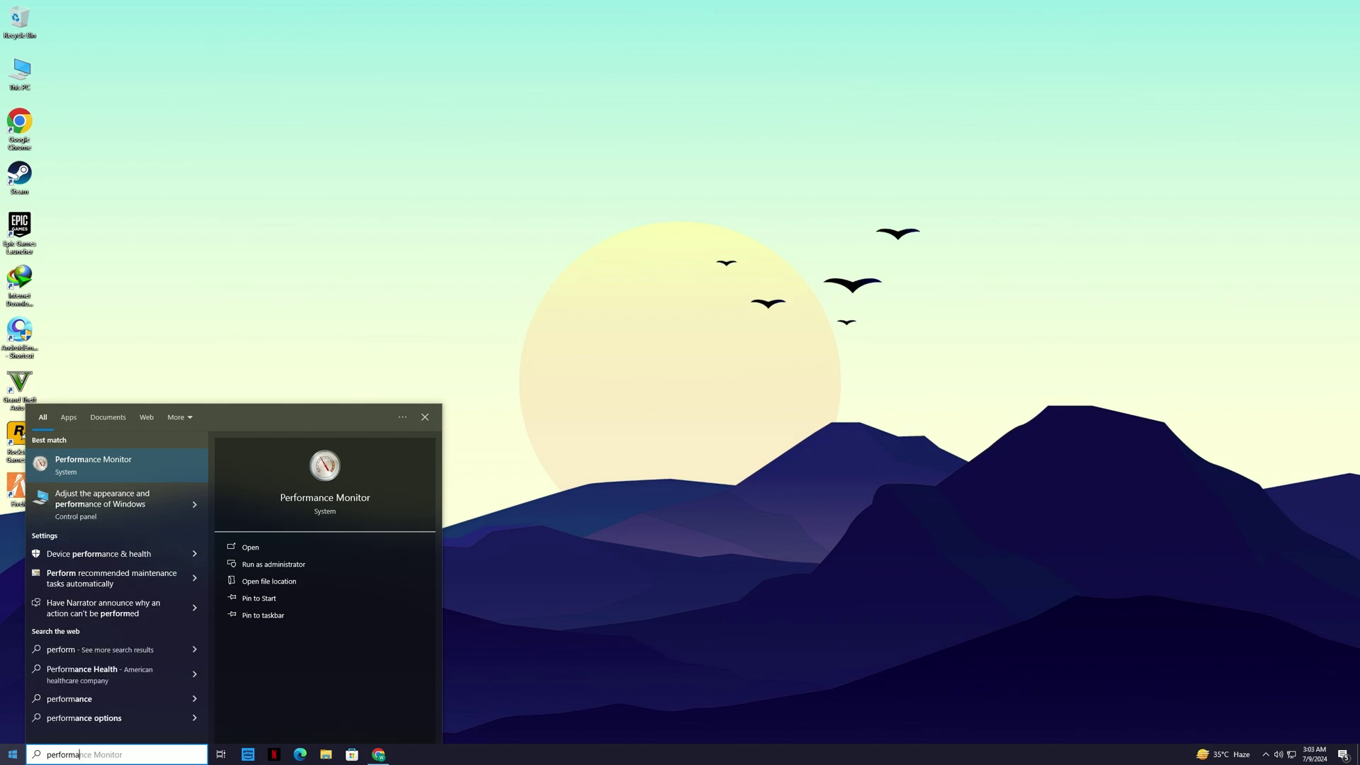
text(nce)
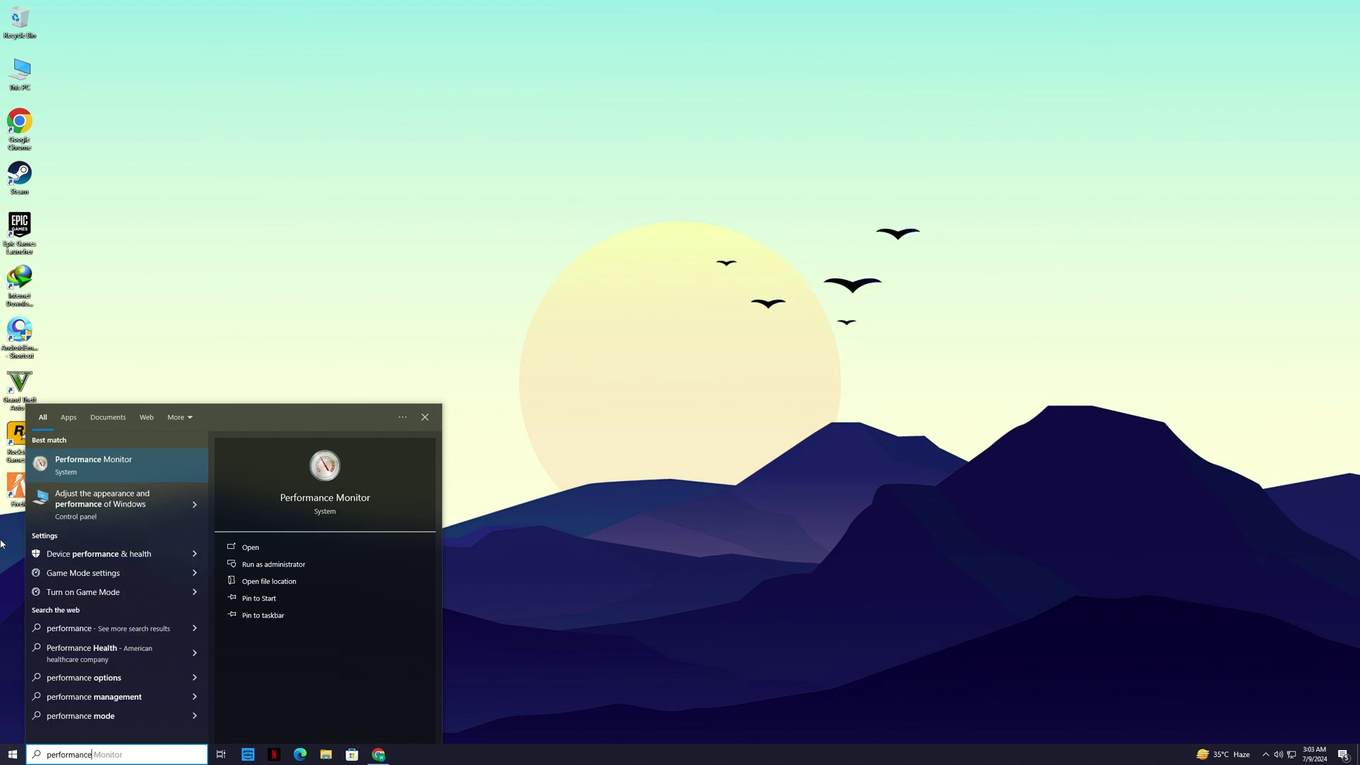
click(90, 516)
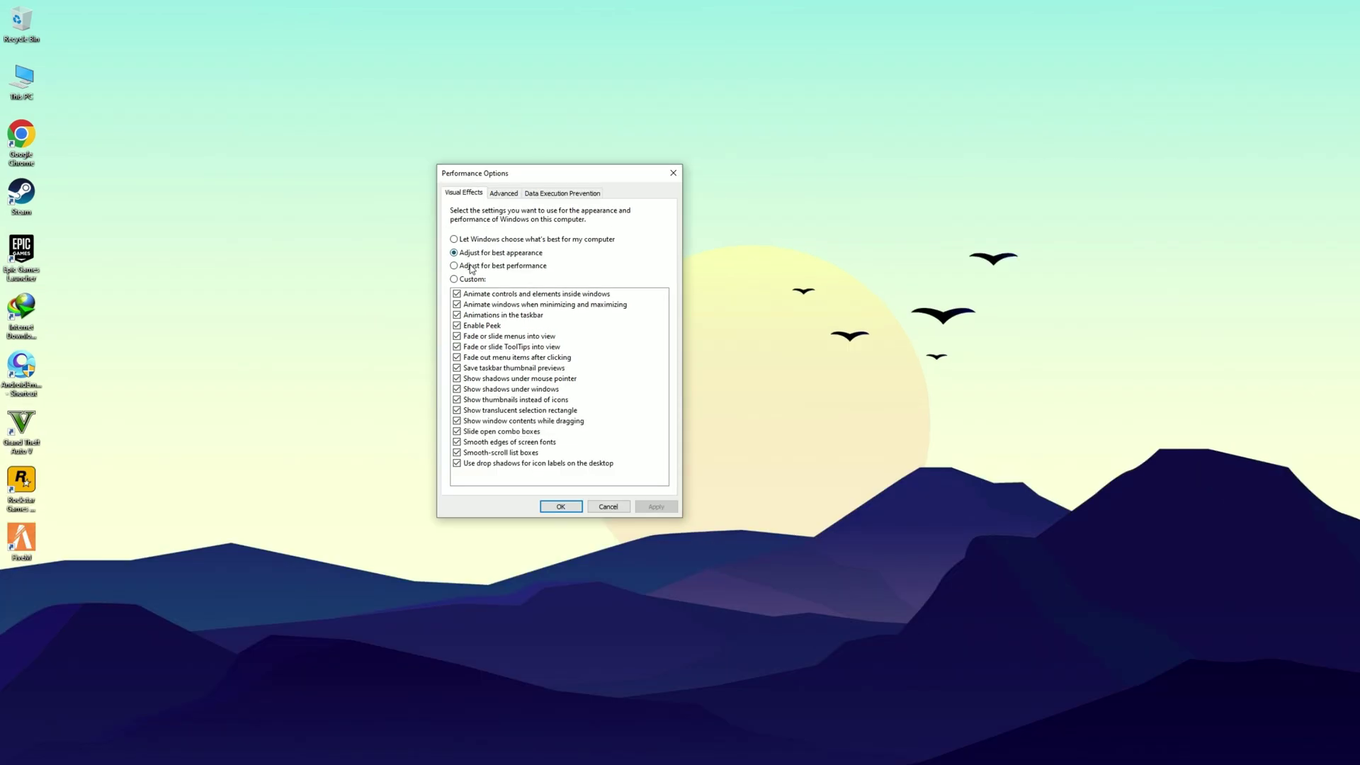
- Adjust visual effects for best performance, but keep control animations, taskbar animations, Enable Peek and fading or sliding menus enabled
click(454, 265)
click(457, 294)
click(457, 315)
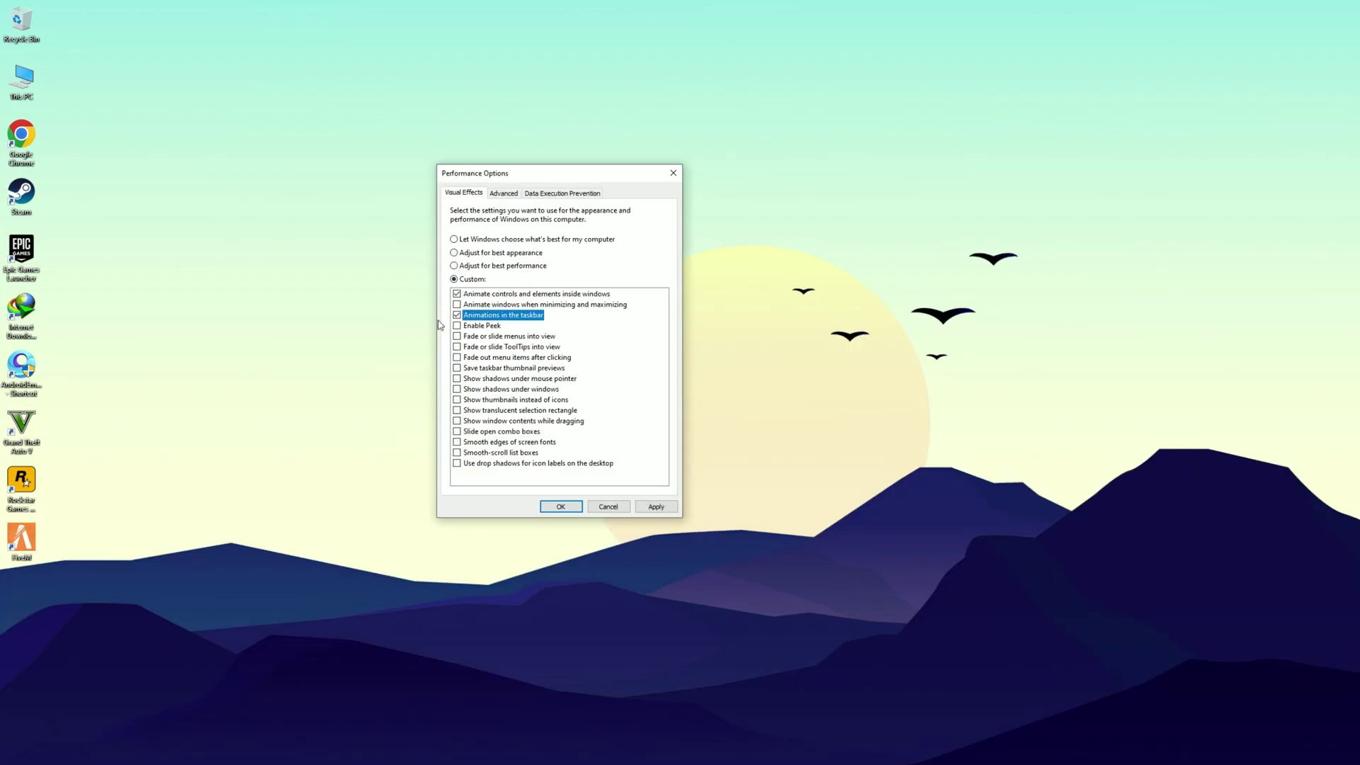
click(457, 326)
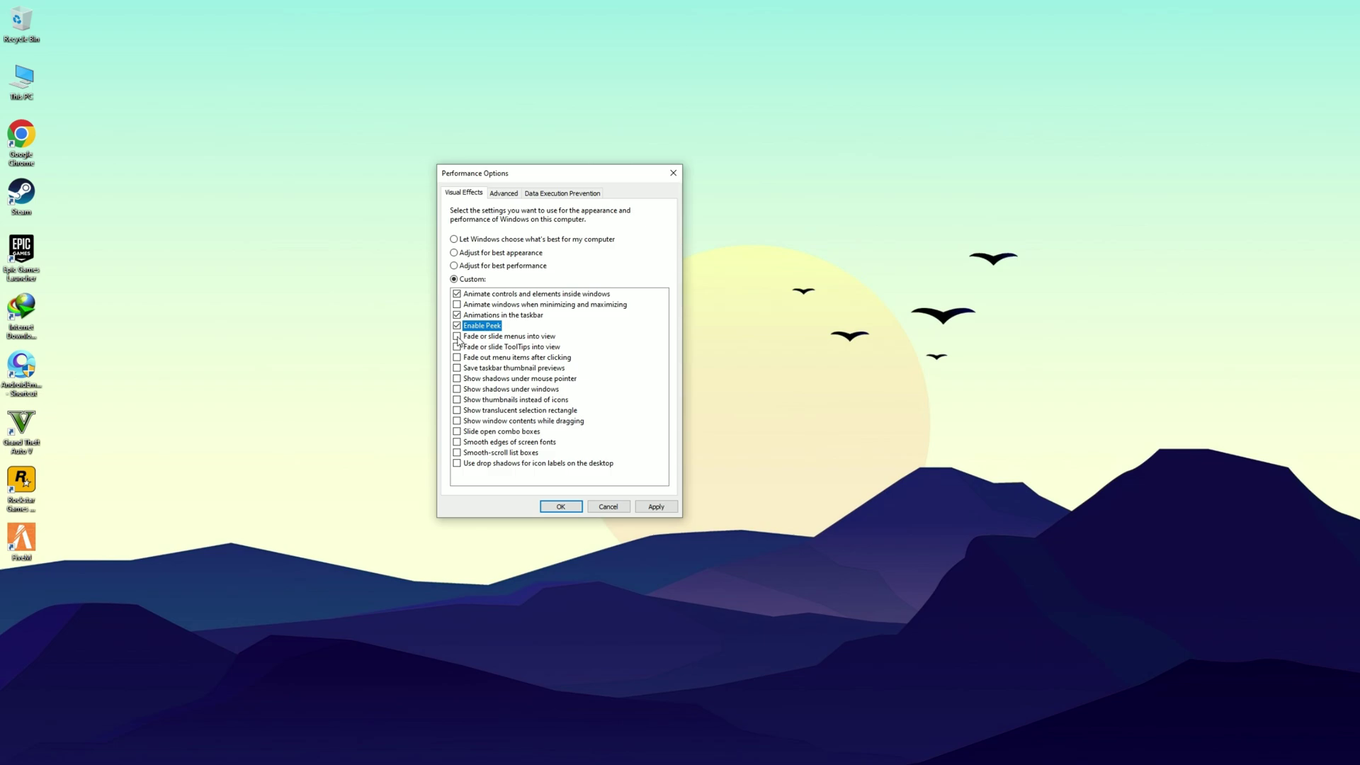
click(456, 337)
- Enable thumbnails instead of icons, sliding combo boxes, smooth-scroll list boxes and smooth screen font edges, and apply the performance options
click(456, 400)
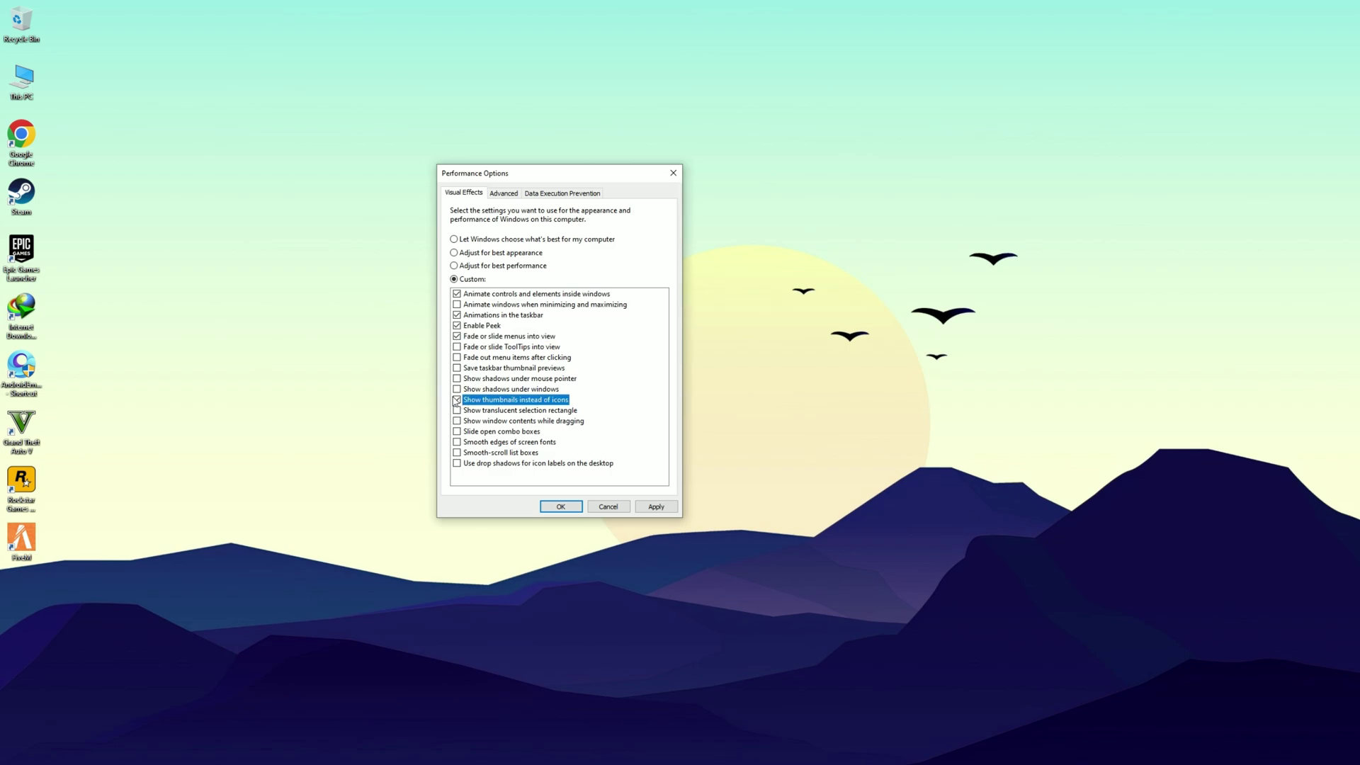
click(457, 432)
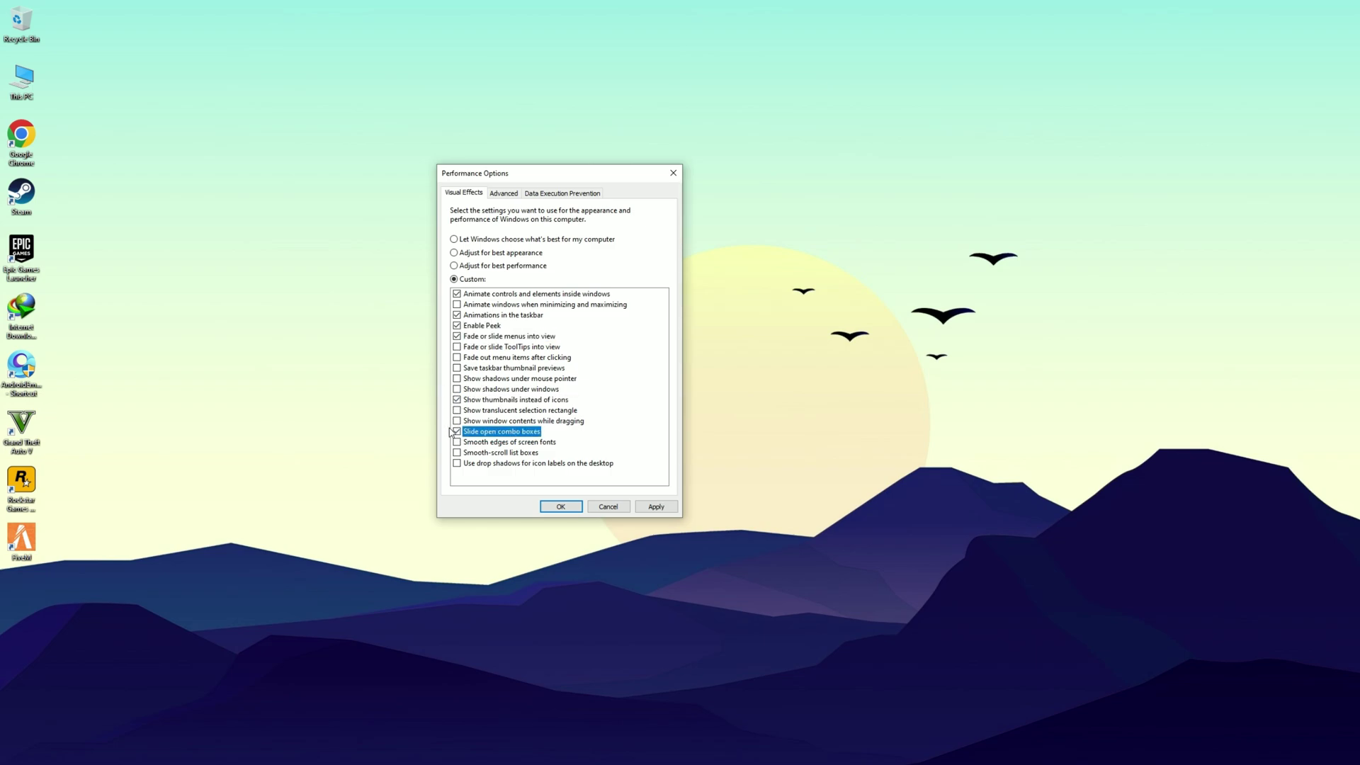
click(457, 452)
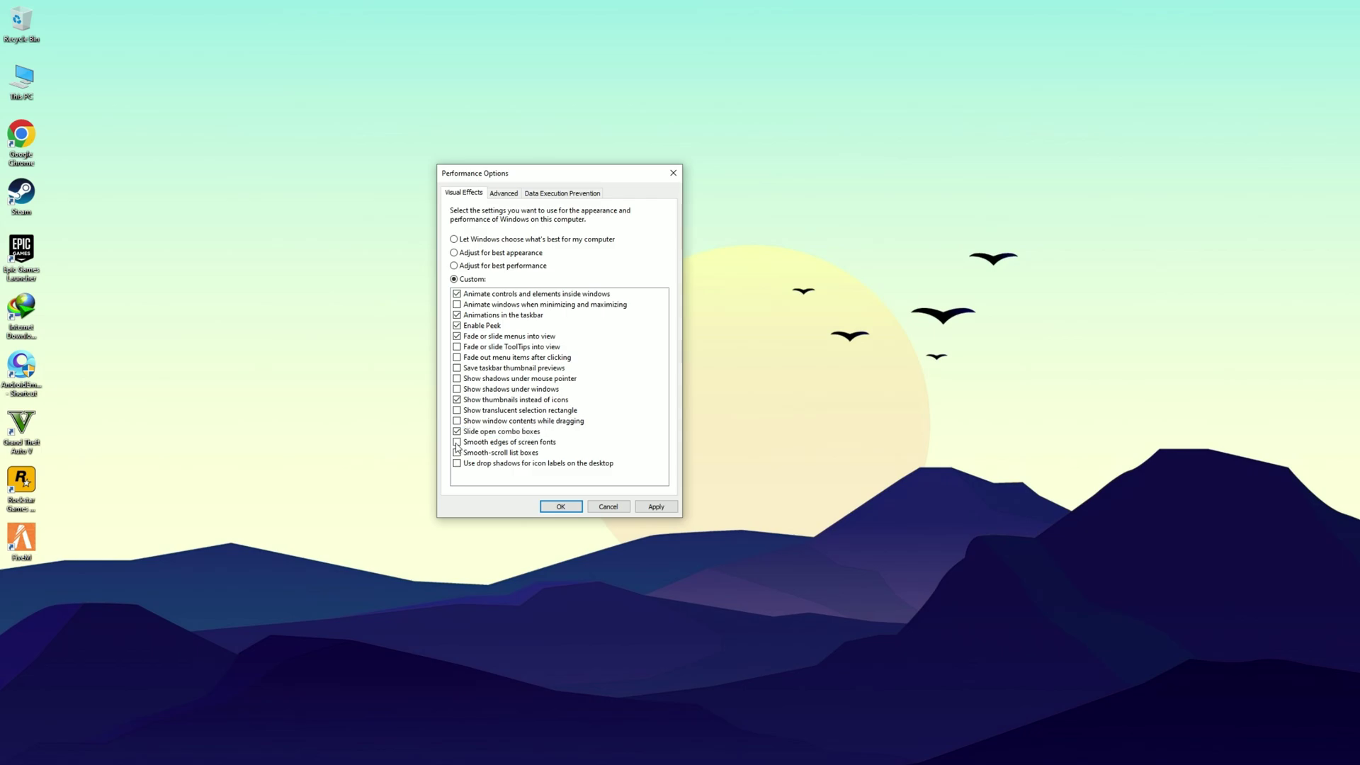
click(457, 442)
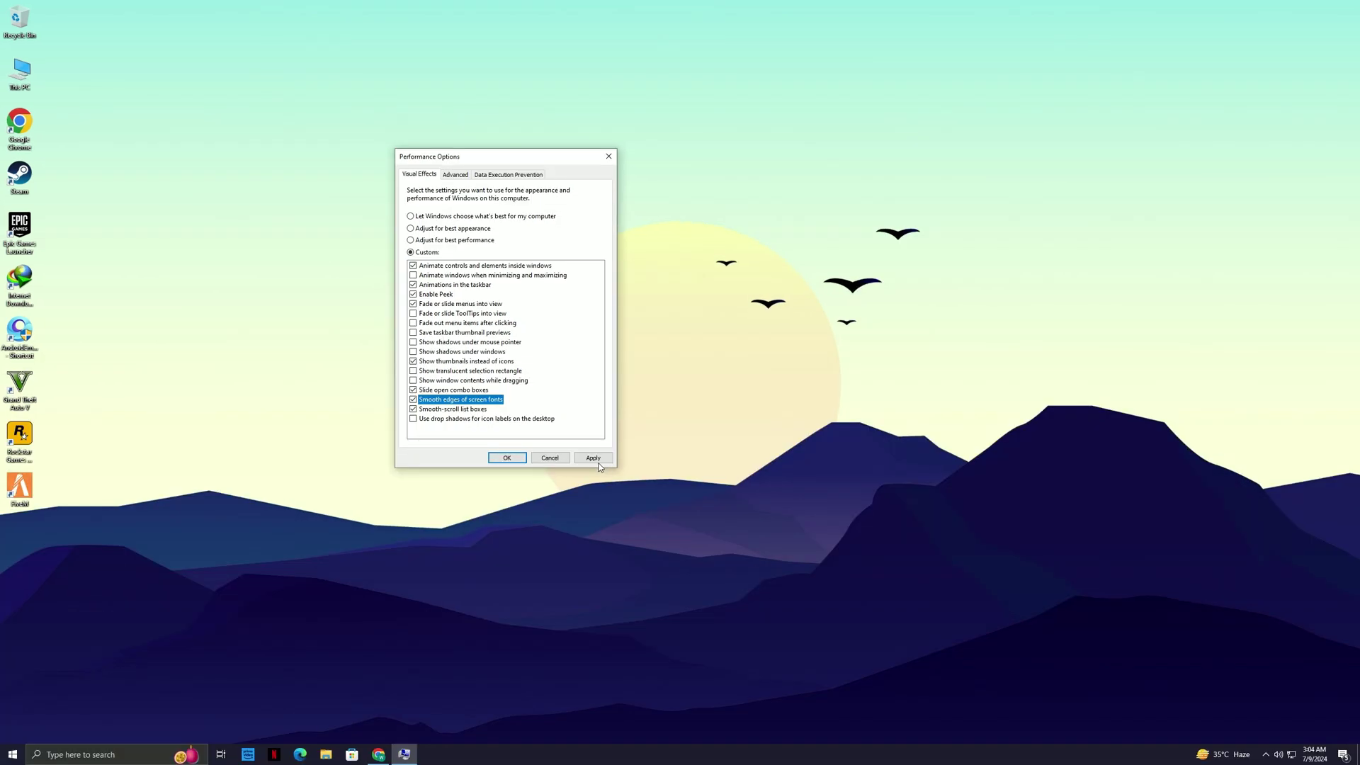
click(594, 458)
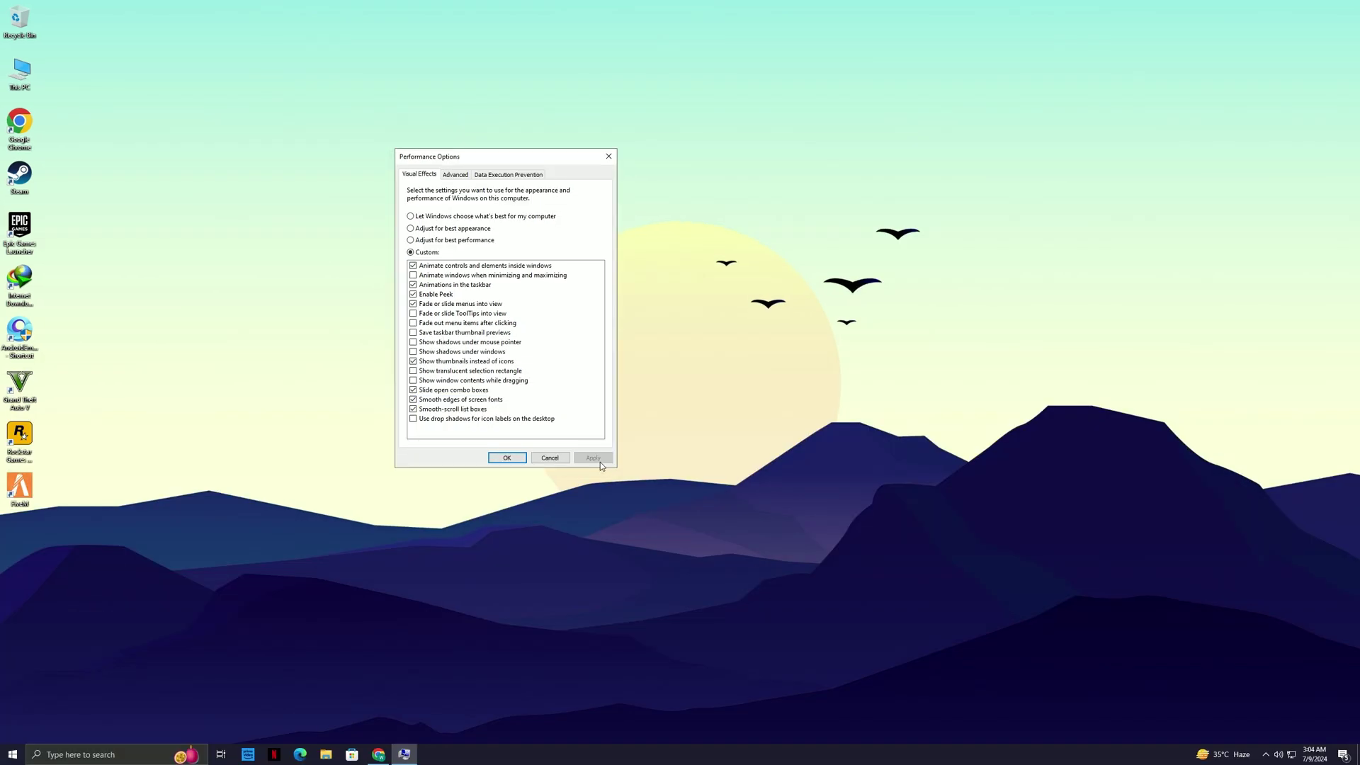
click(507, 458)
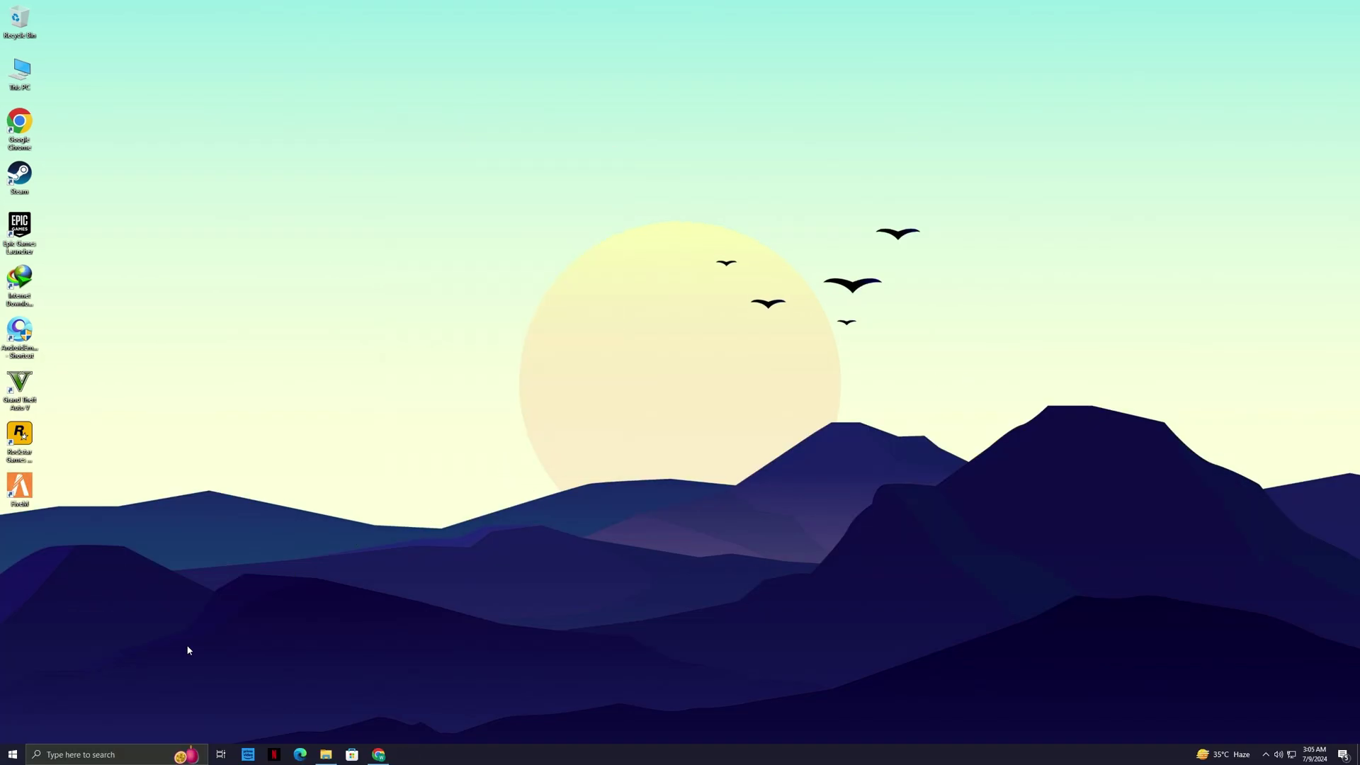
- Search Windows for "power" and open the advanced power settings of the High performance plan
key(super)
text(po)
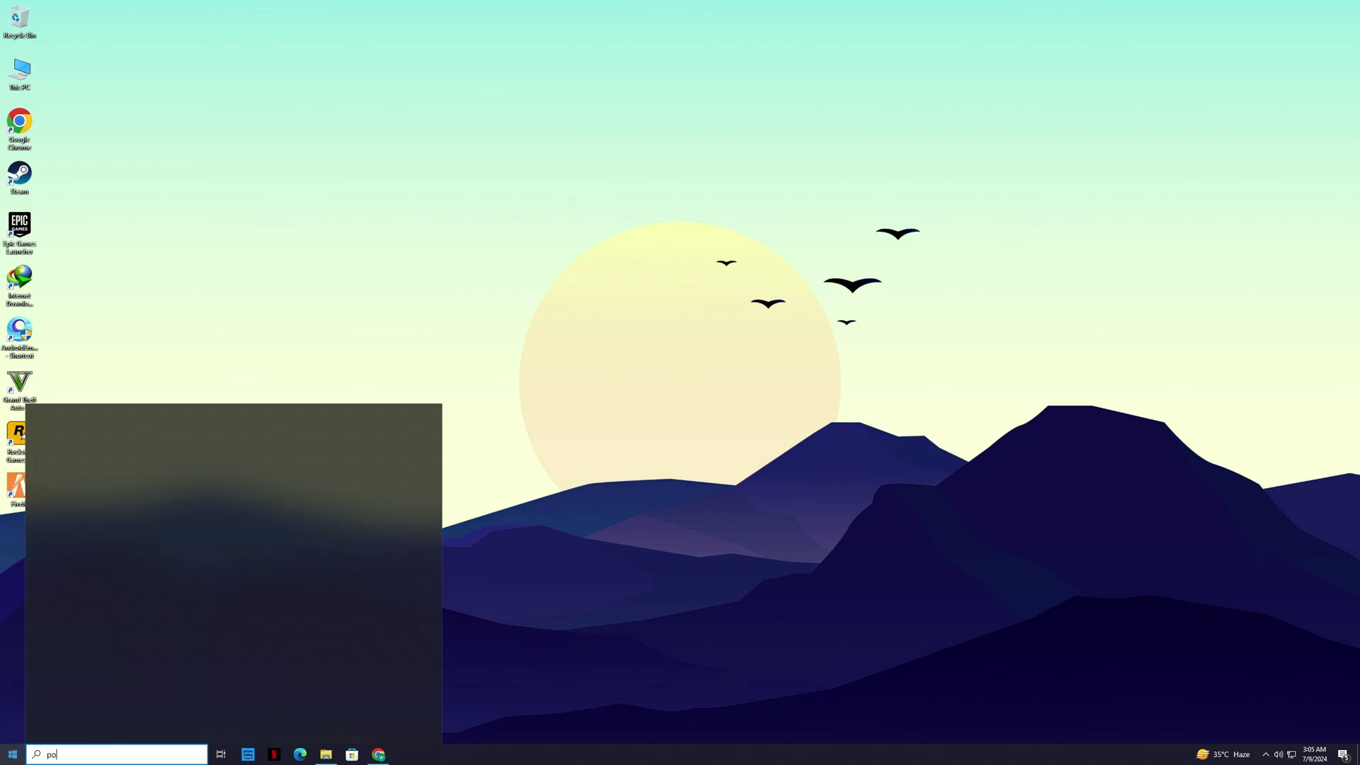
text(wer)
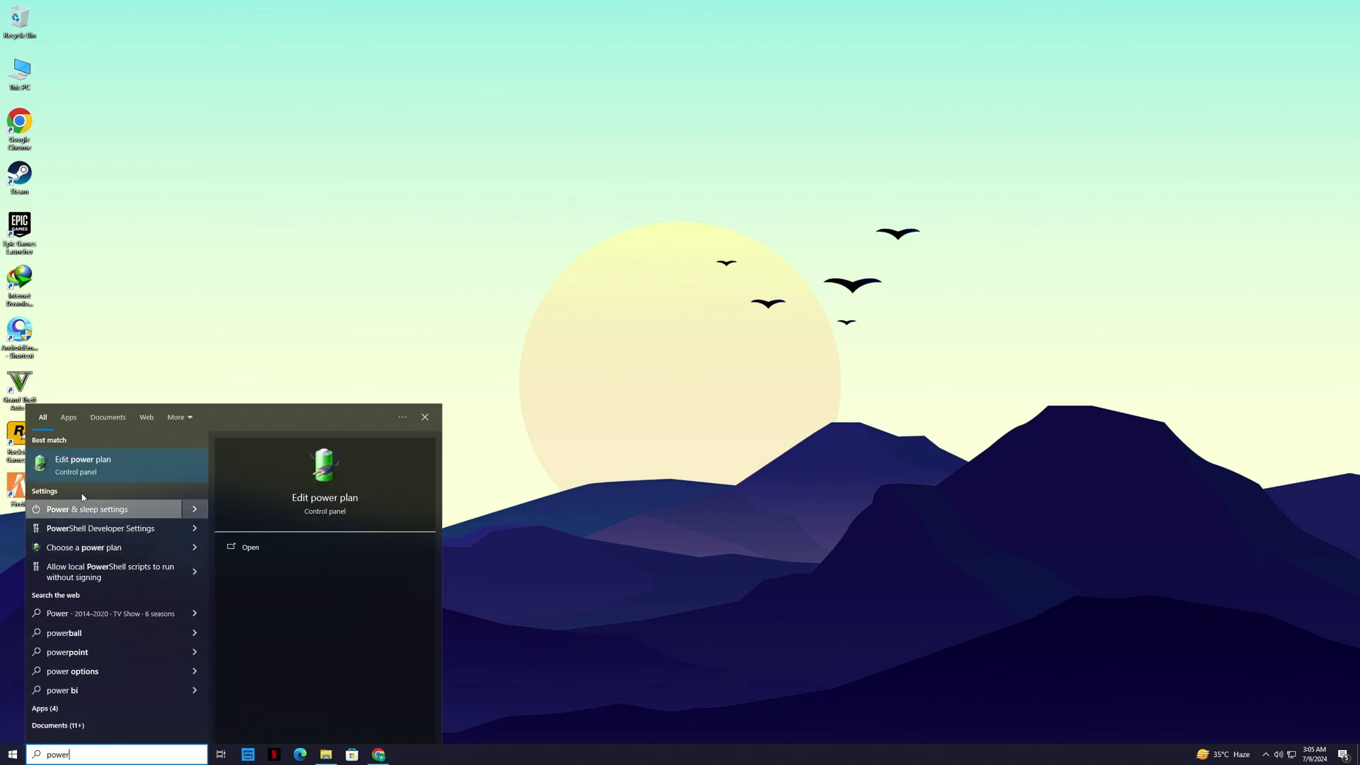
click(87, 465)
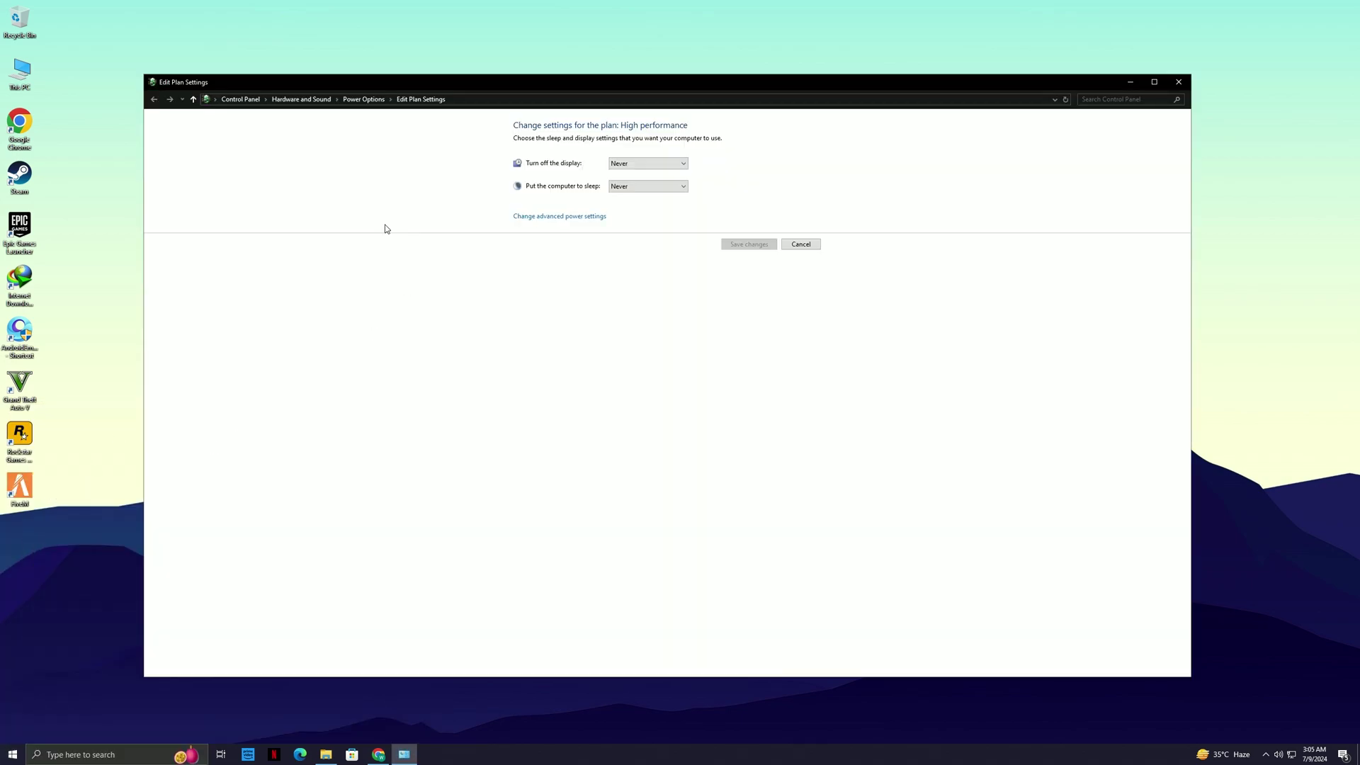
click(363, 100)
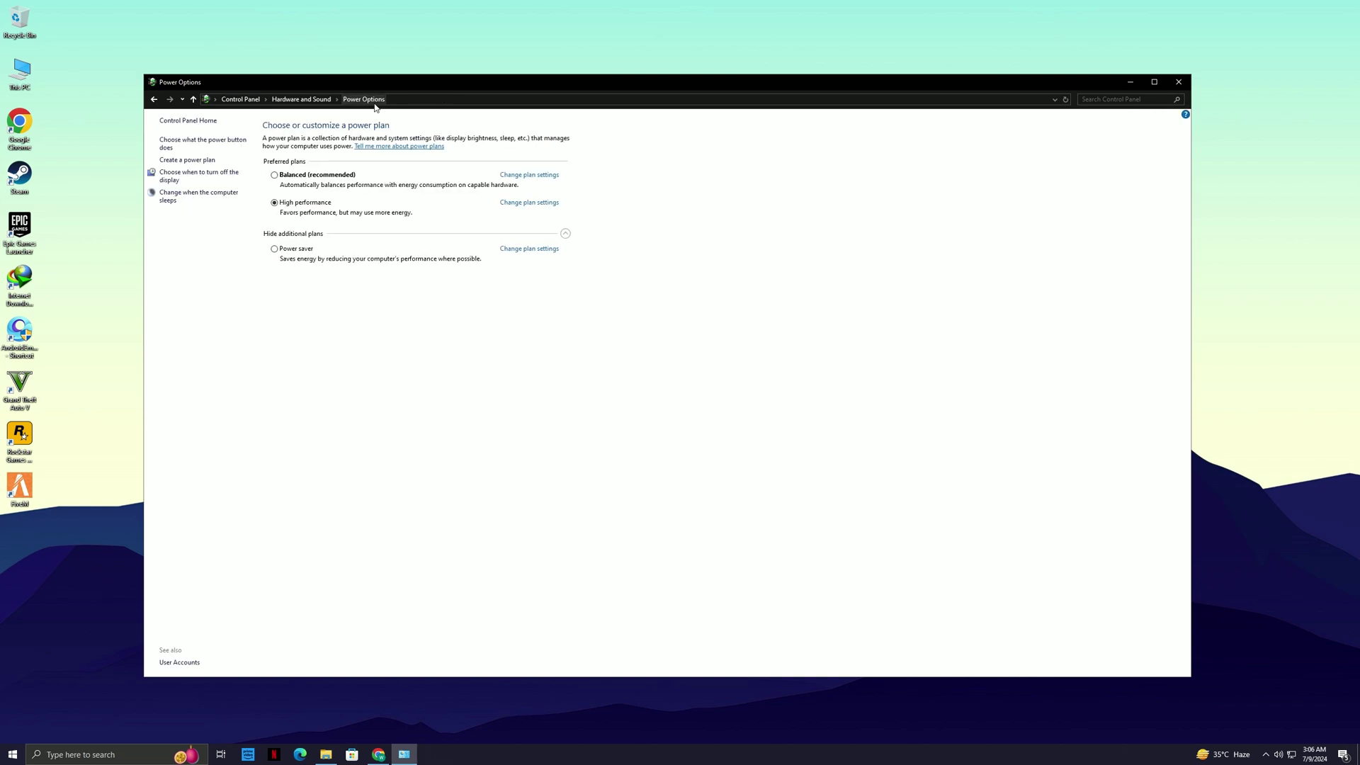
click(528, 204)
click(537, 216)
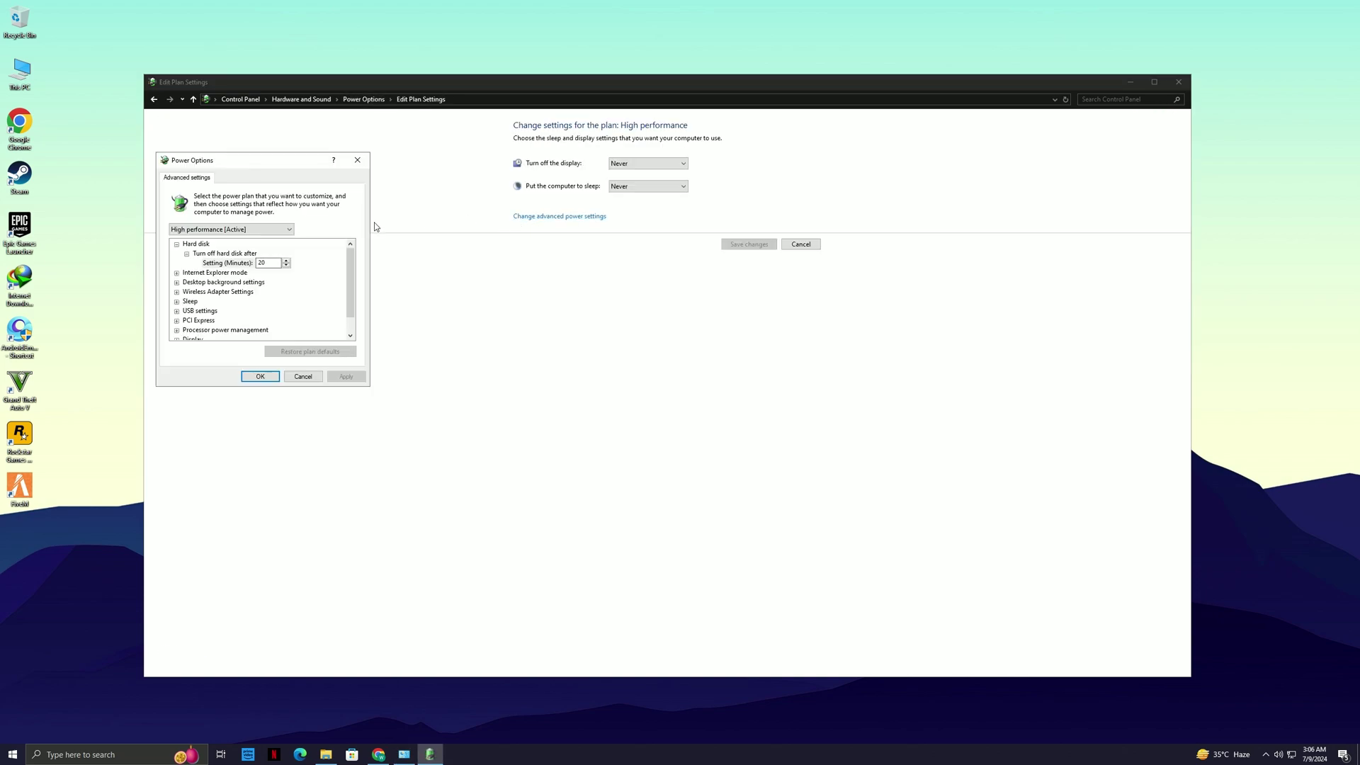
- Set the minimum processor state to 99% under processor power management
scroll(179, 316, down, 1)
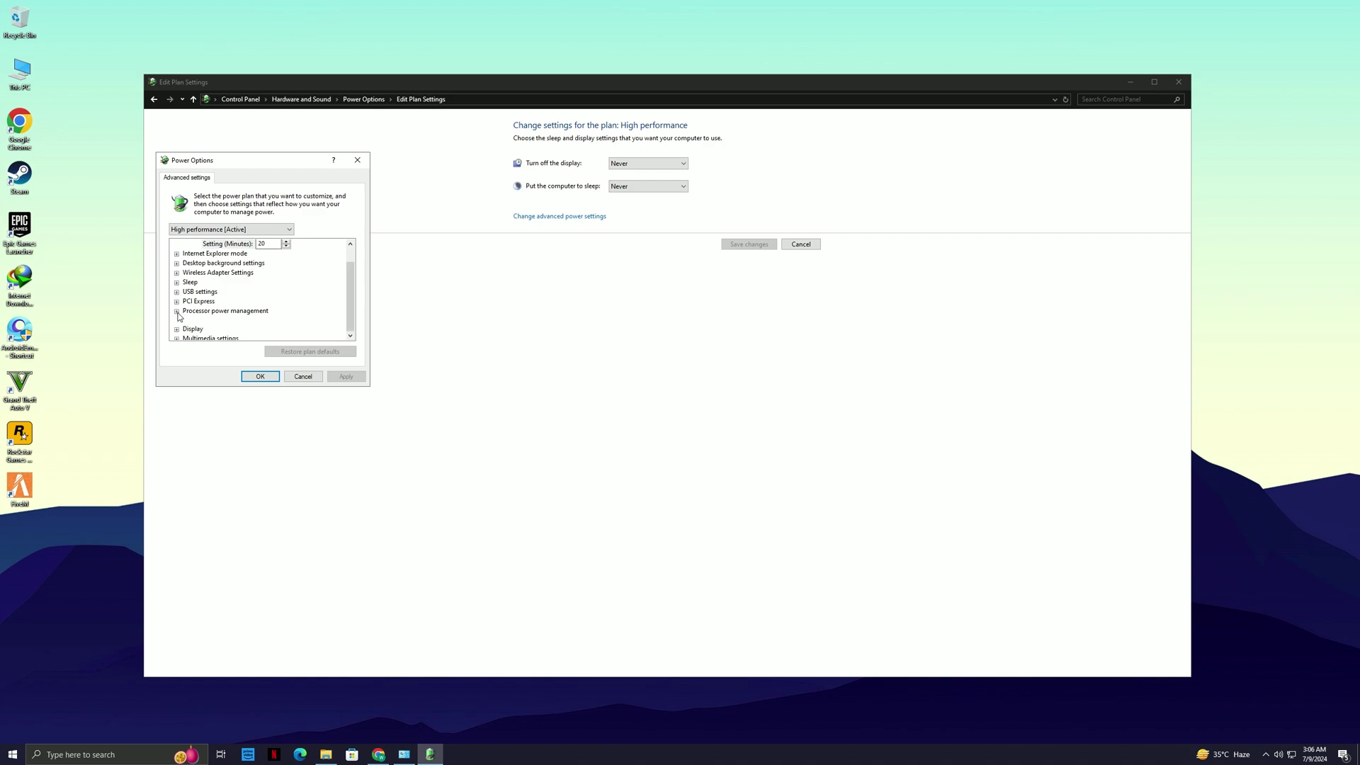
click(177, 311)
click(187, 300)
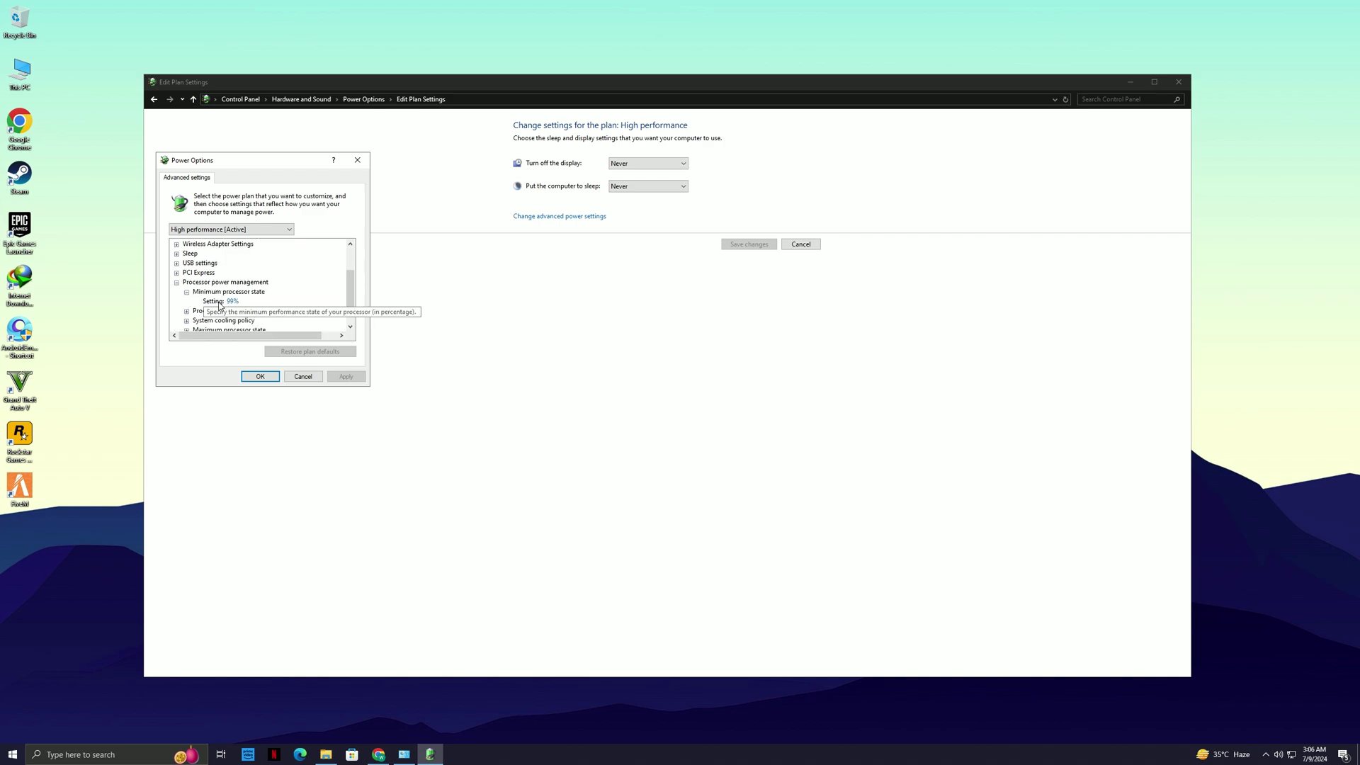
click(233, 302)
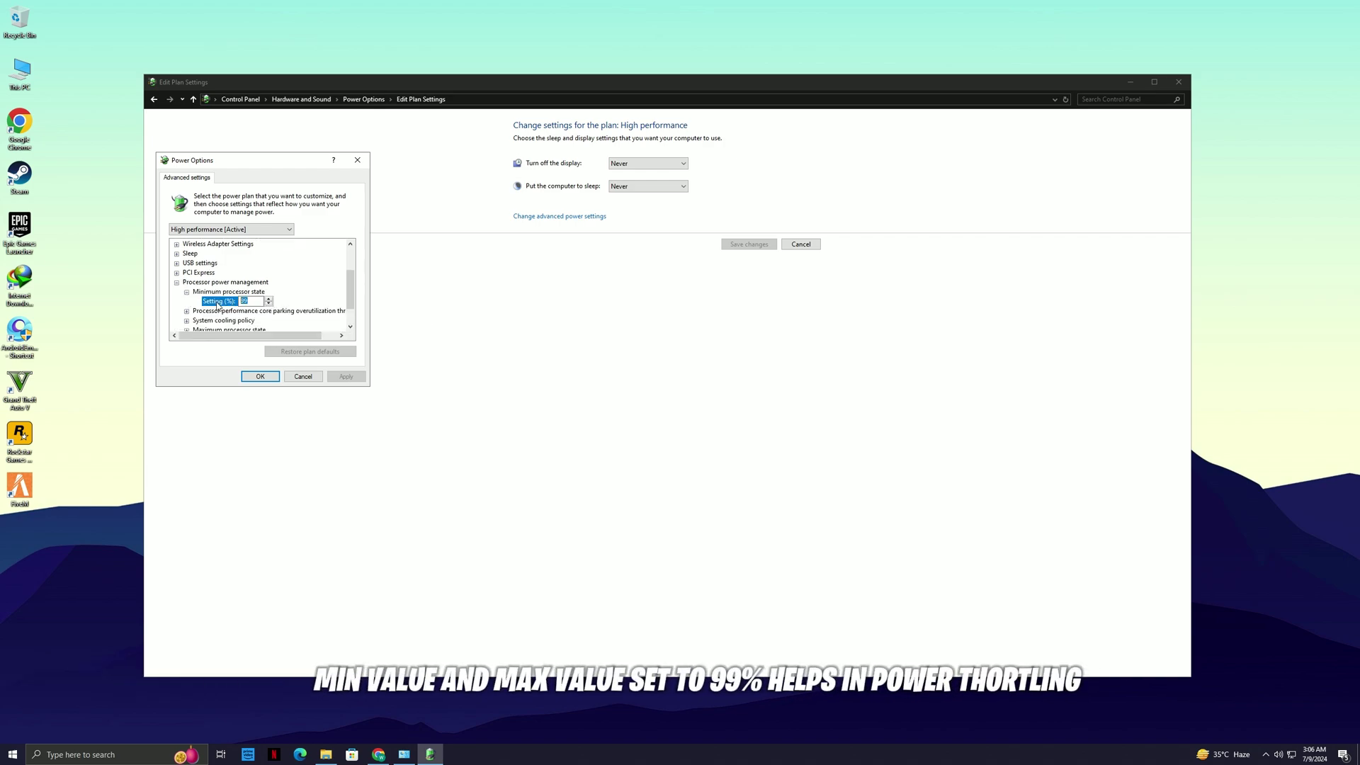
text(9)
- Set the maximum processor state to 99%, apply the advanced power settings and close the power options
scroll(233, 298, down, 1)
click(187, 301)
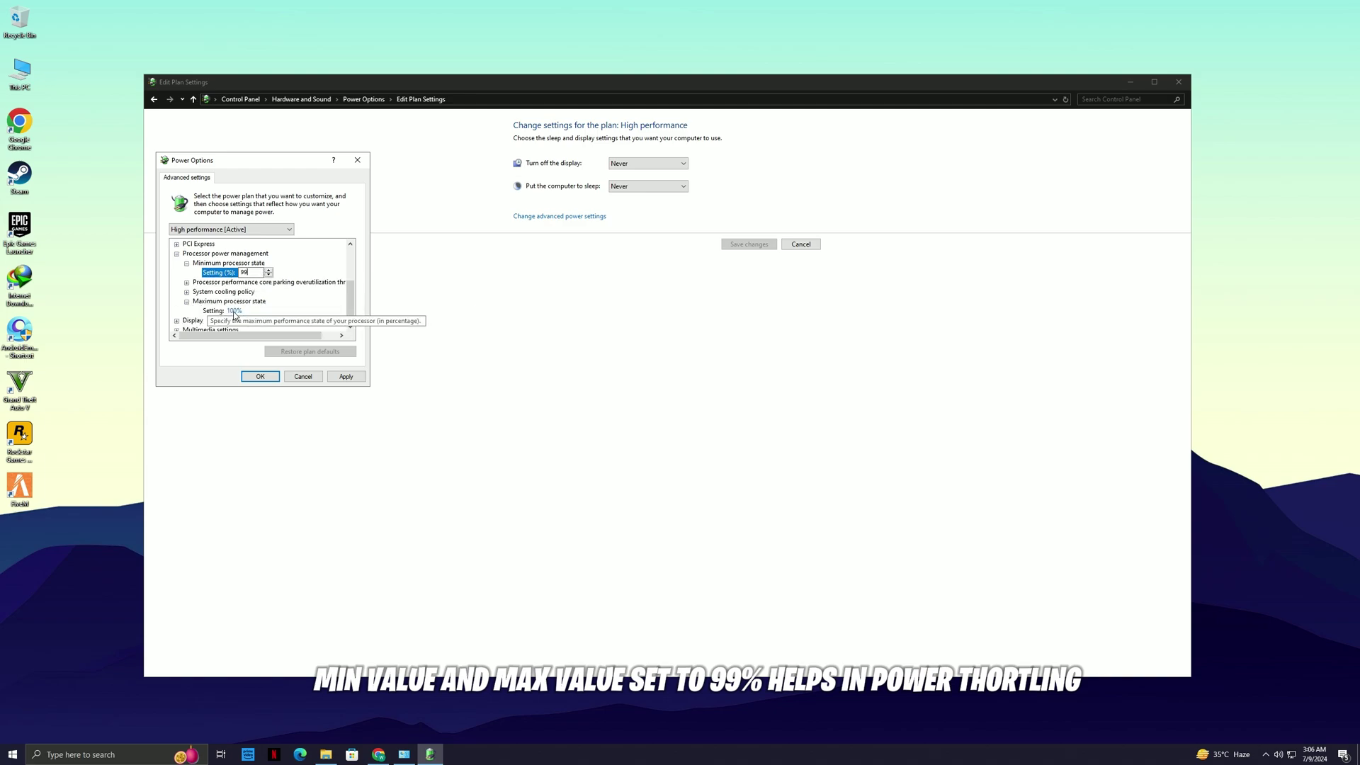
click(234, 312)
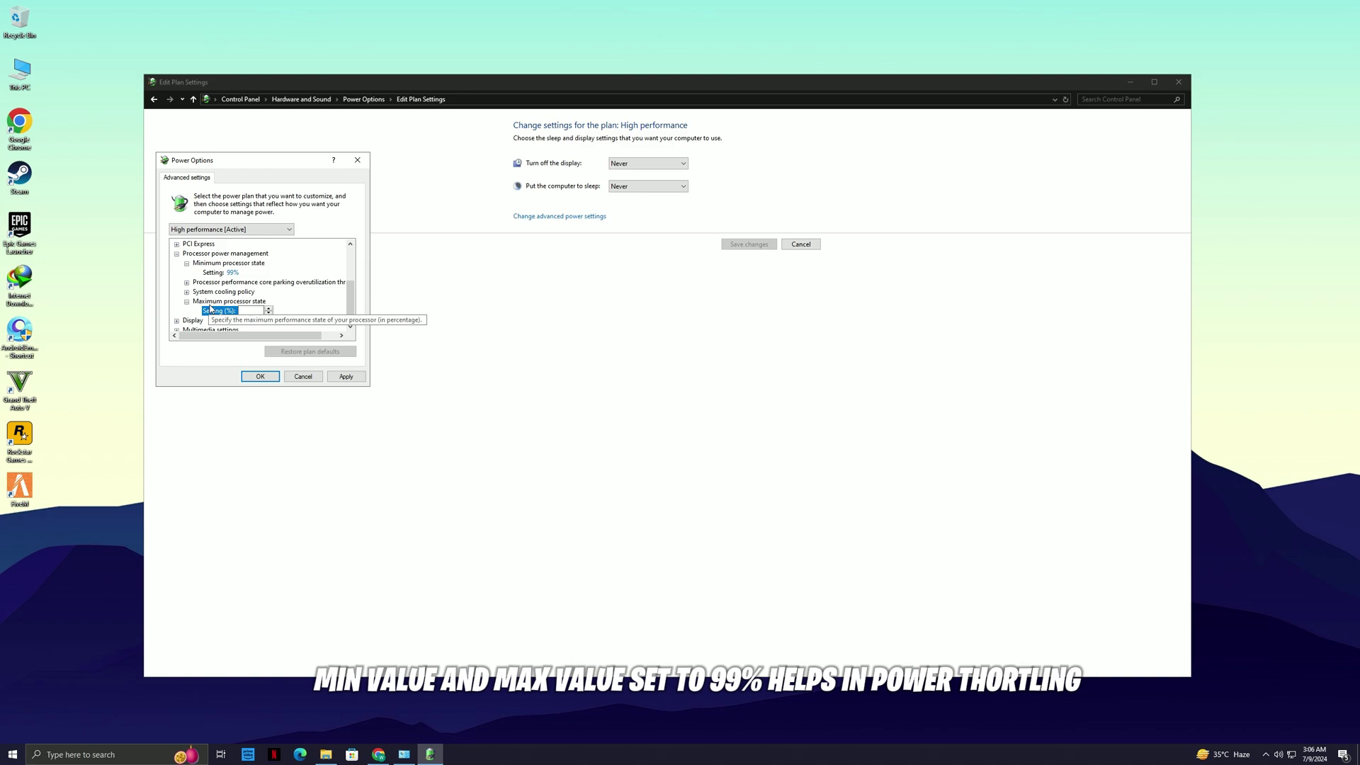
text(99)
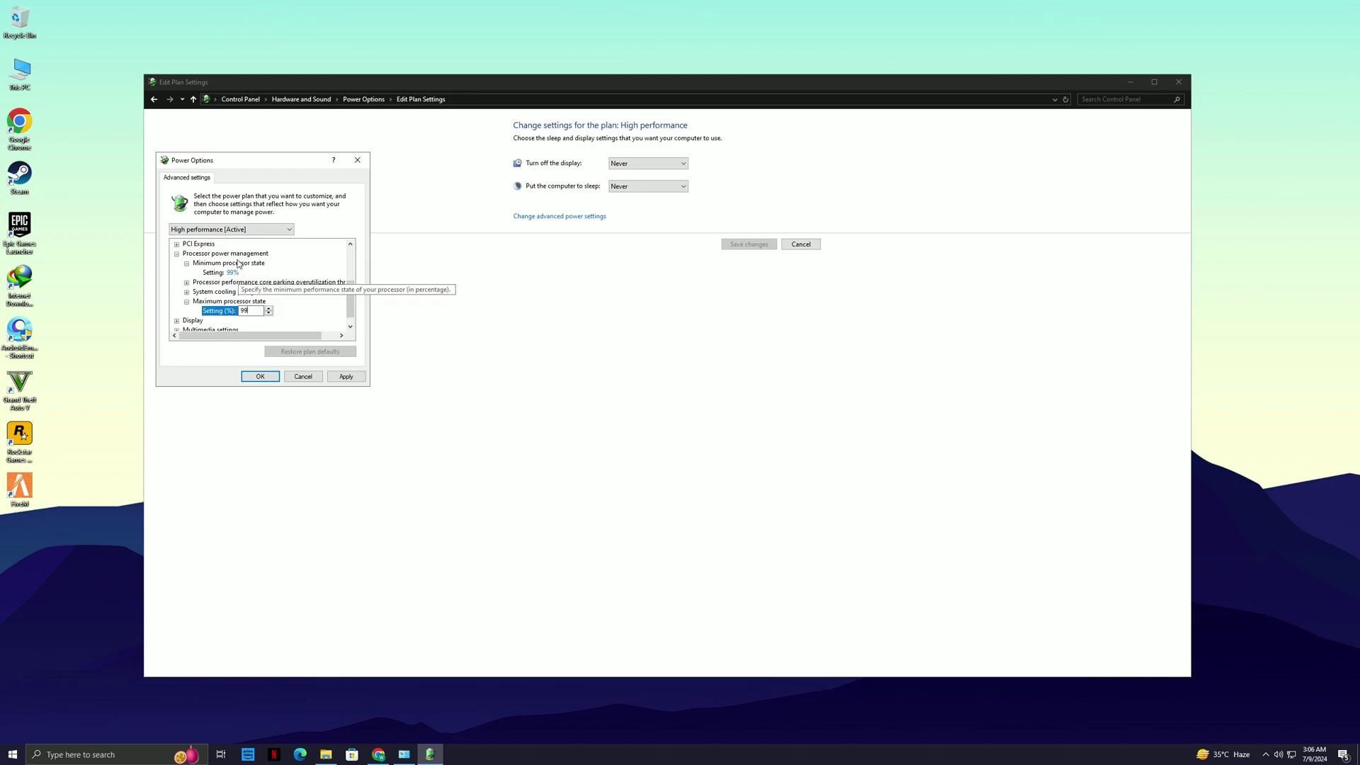
click(347, 376)
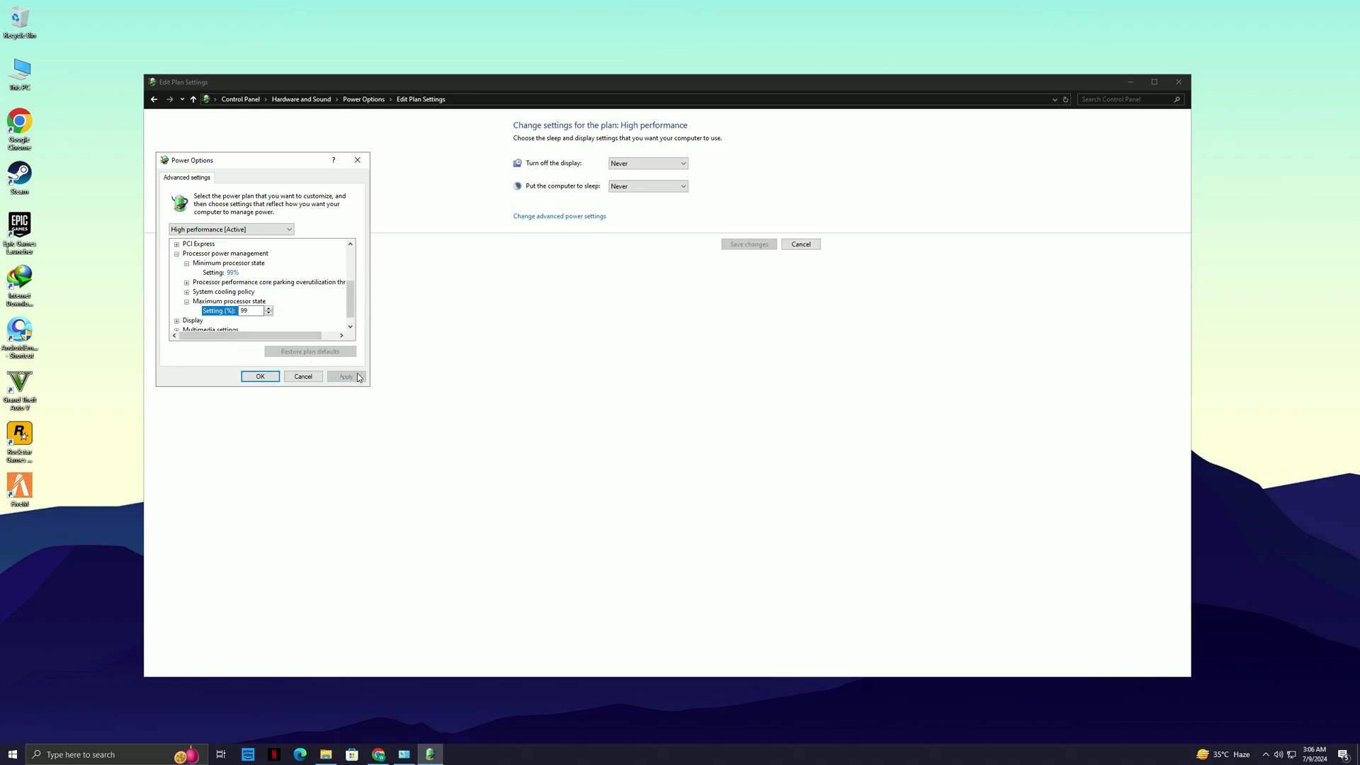
click(269, 379)
click(1177, 81)
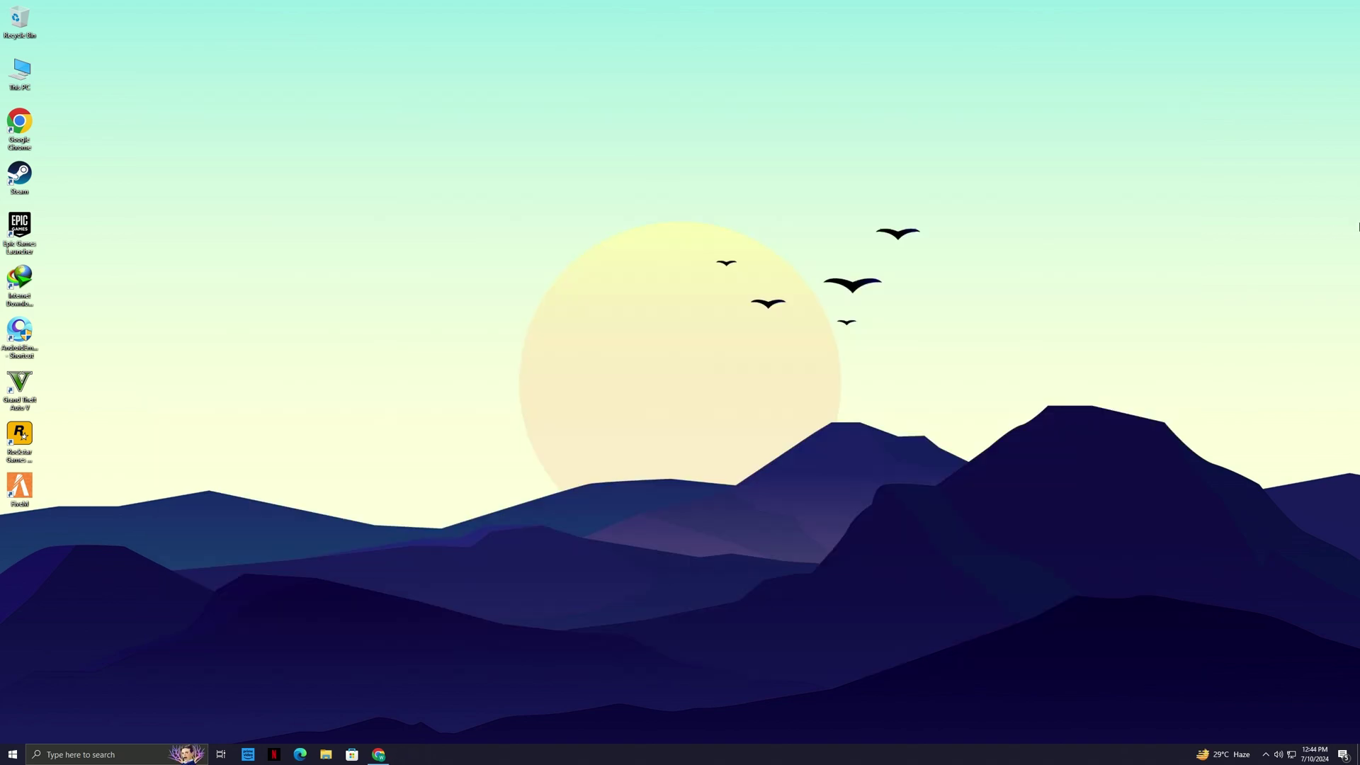
- Search Windows for "game", turn on Game Mode, check the Game Bar setting and close Settings
click(2, 757)
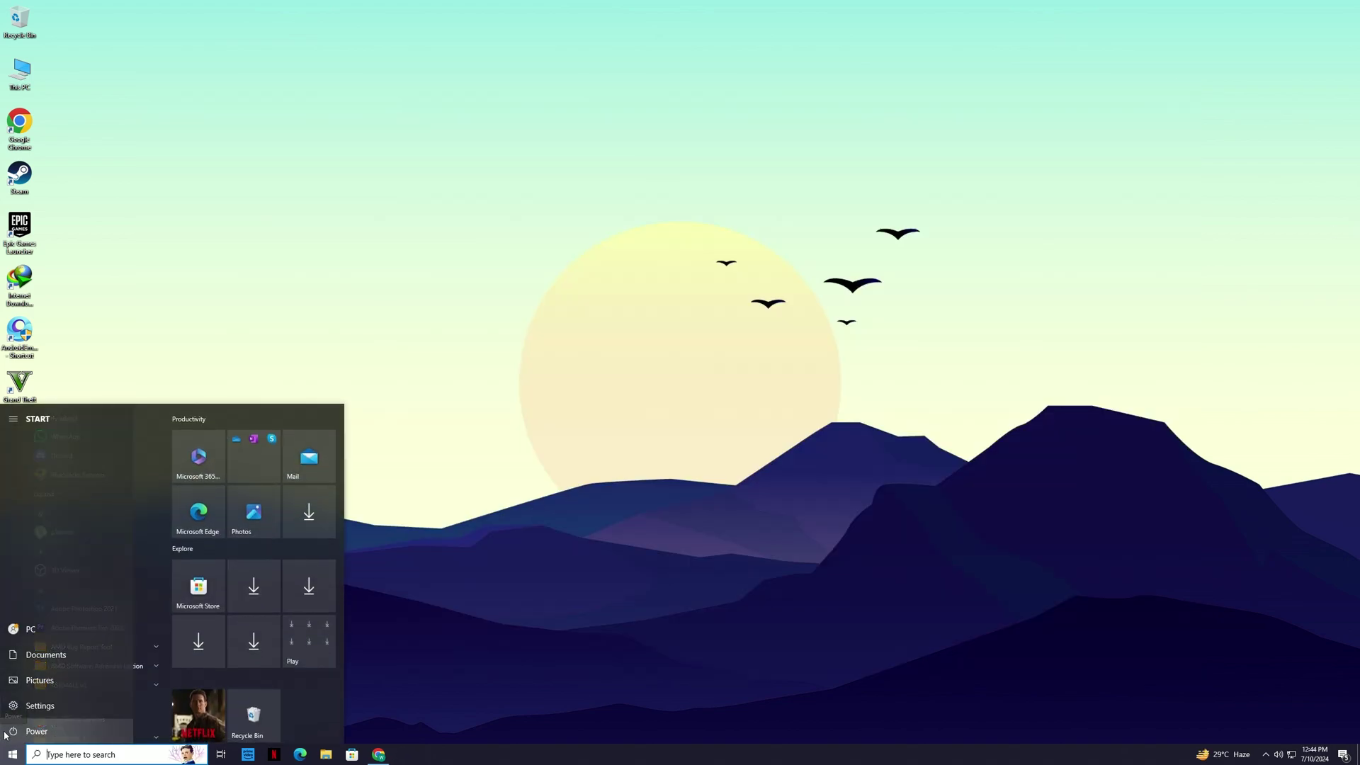
text(game)
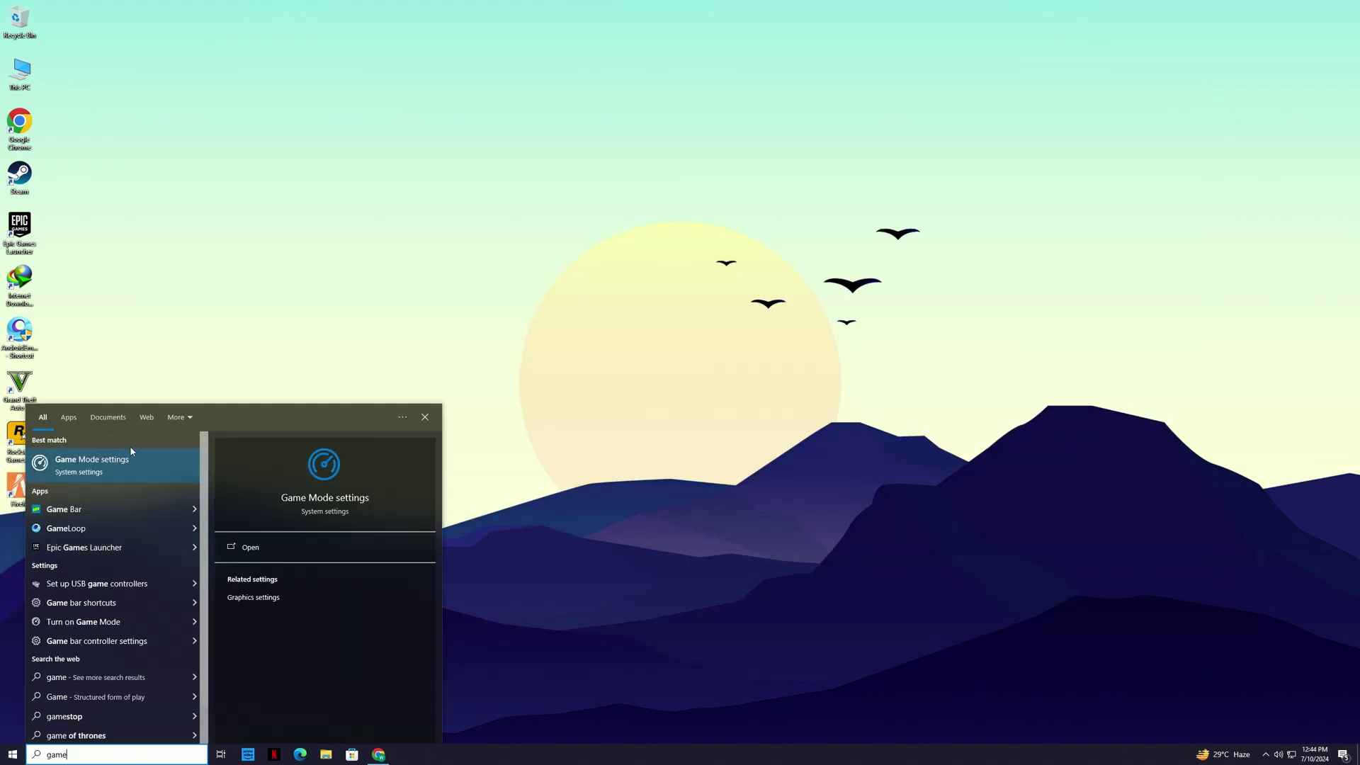
click(100, 464)
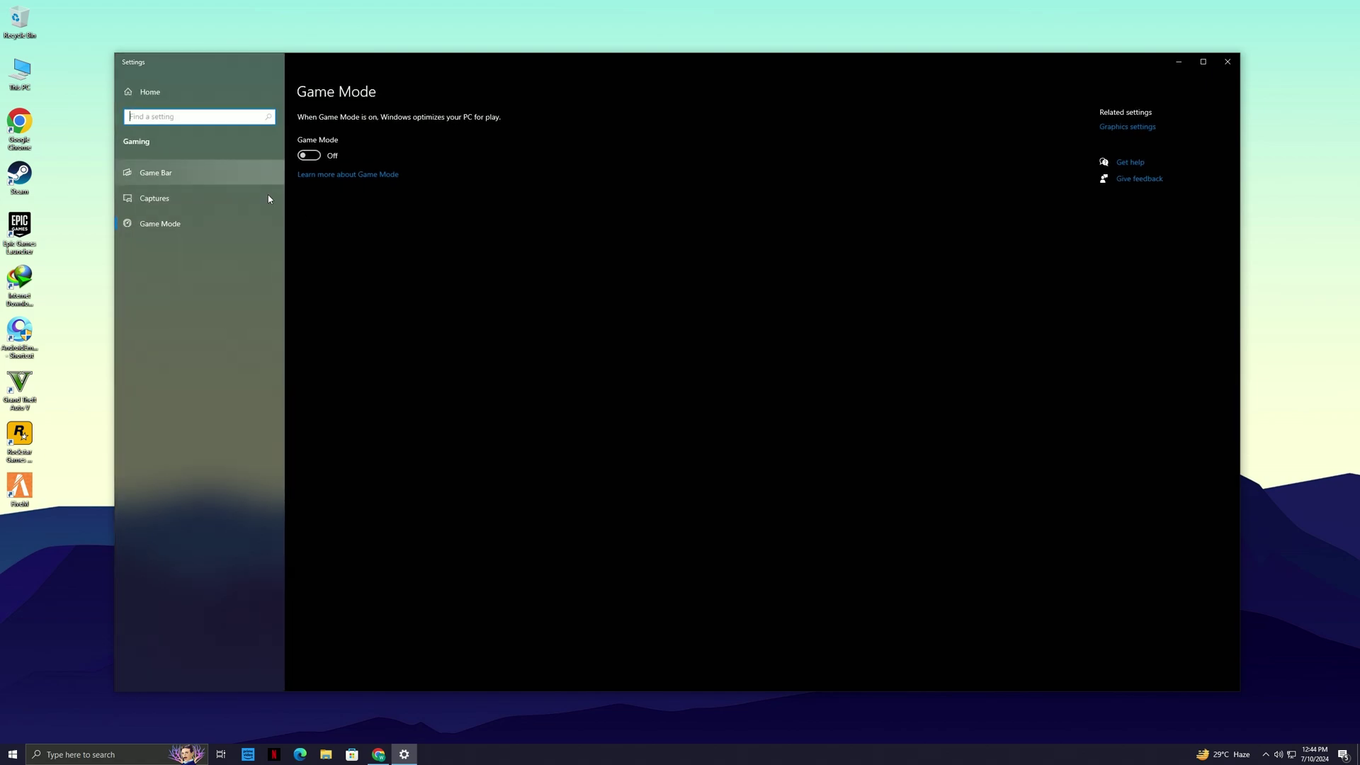
click(306, 158)
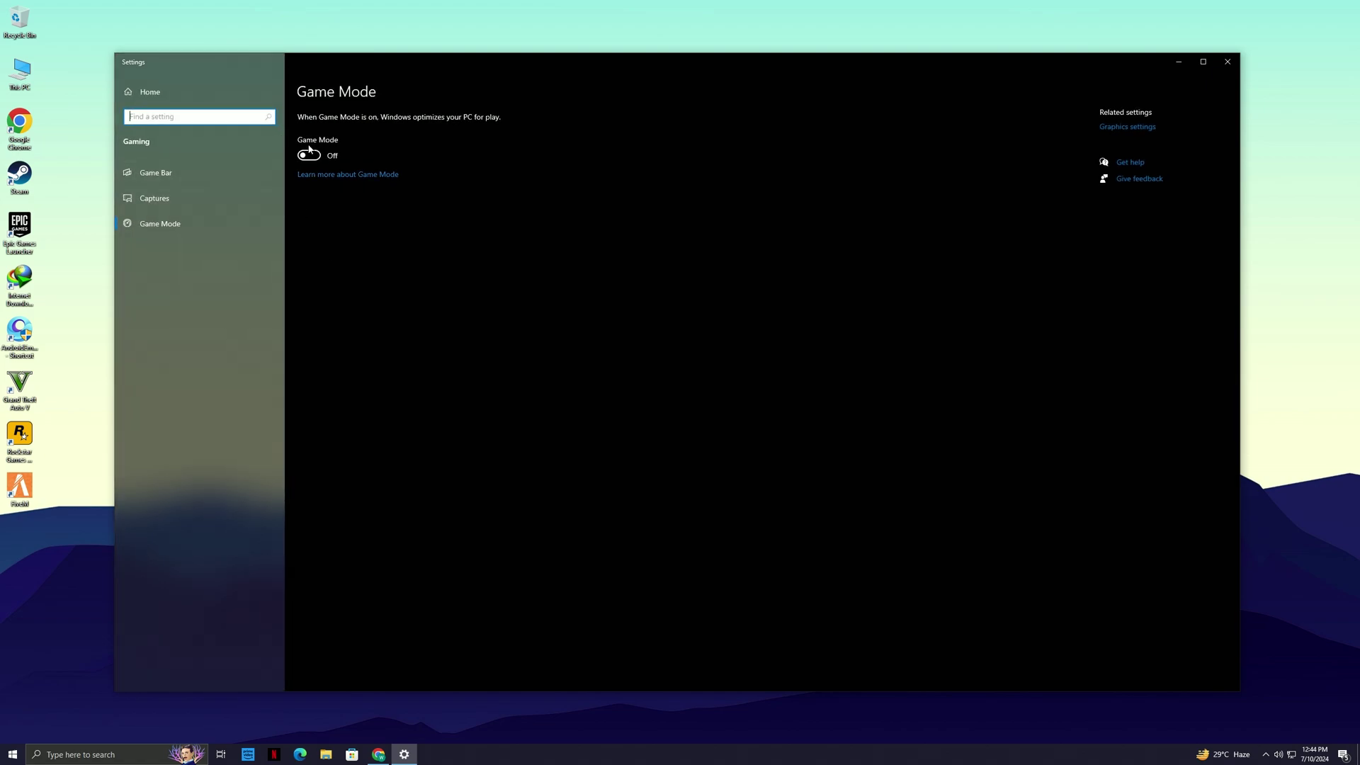
click(224, 176)
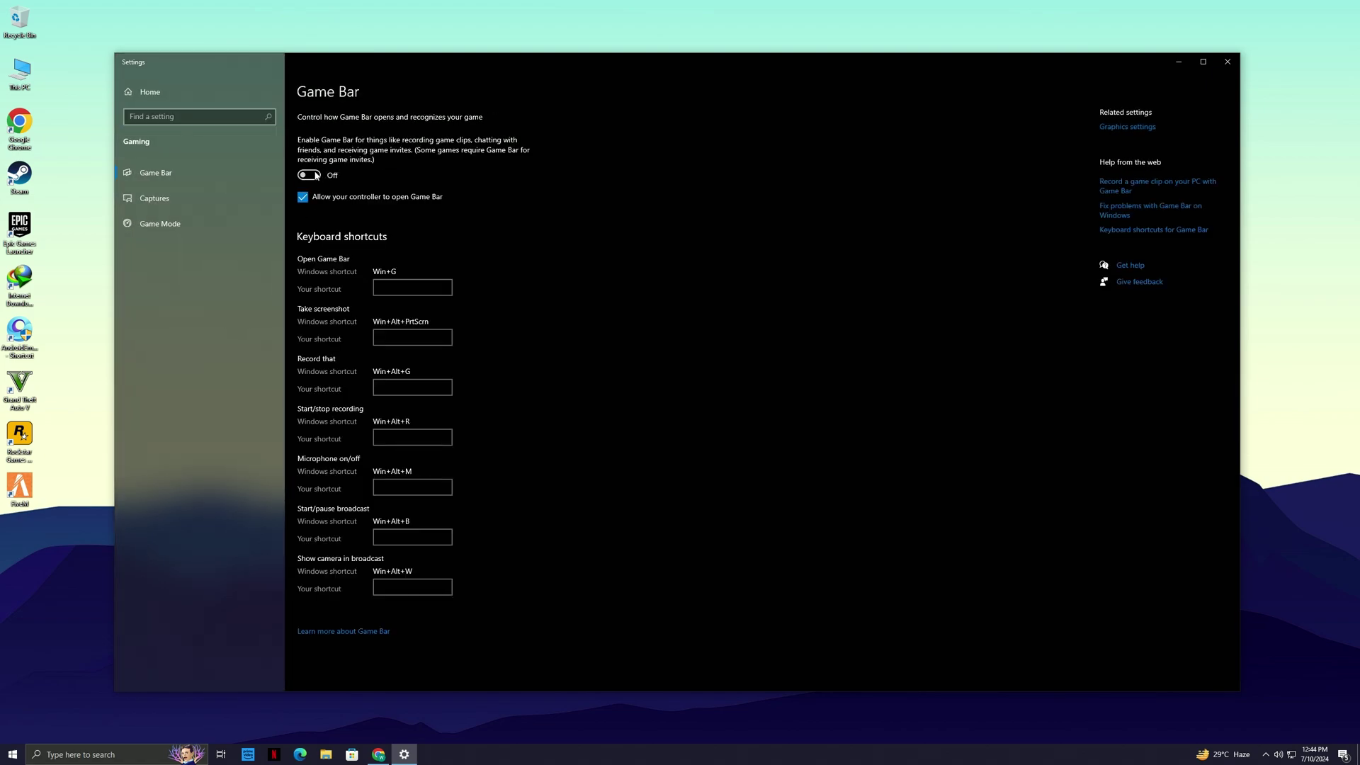
click(160, 223)
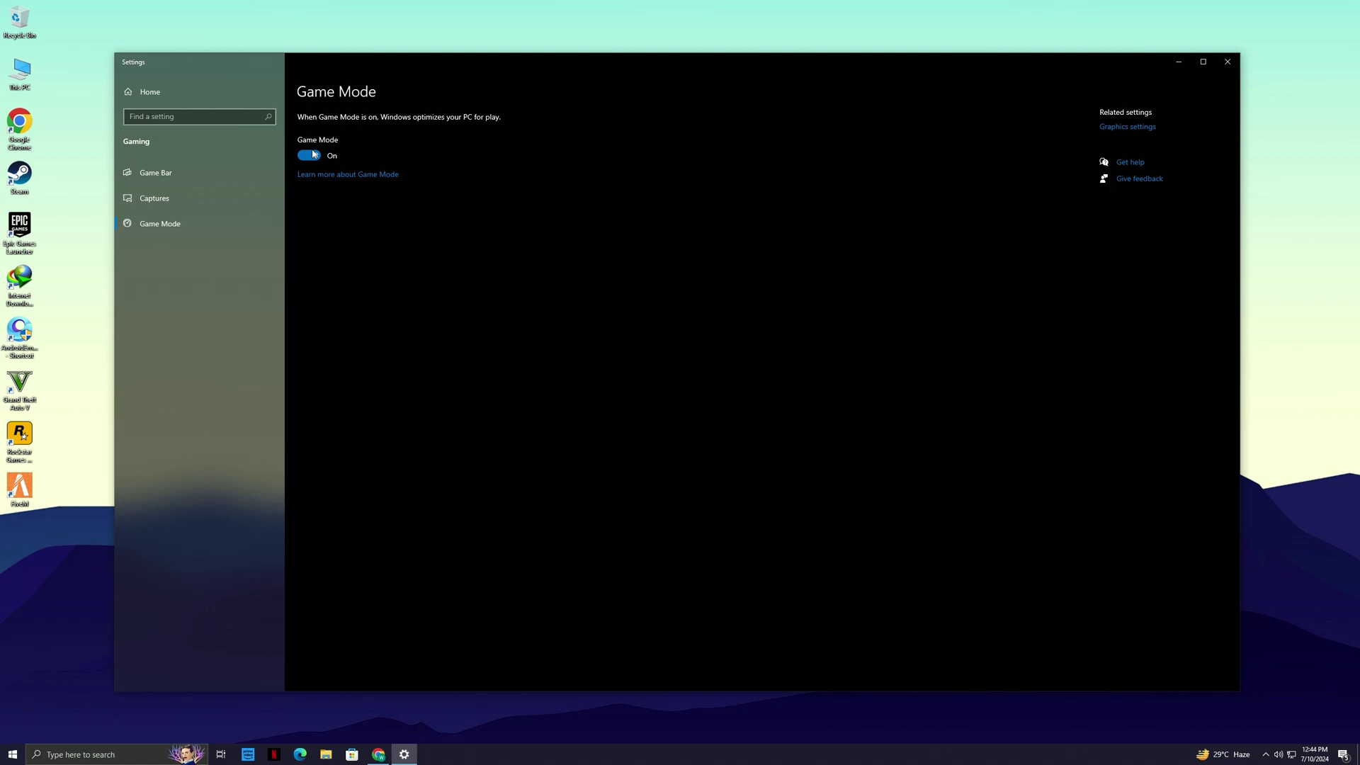
click(1228, 61)
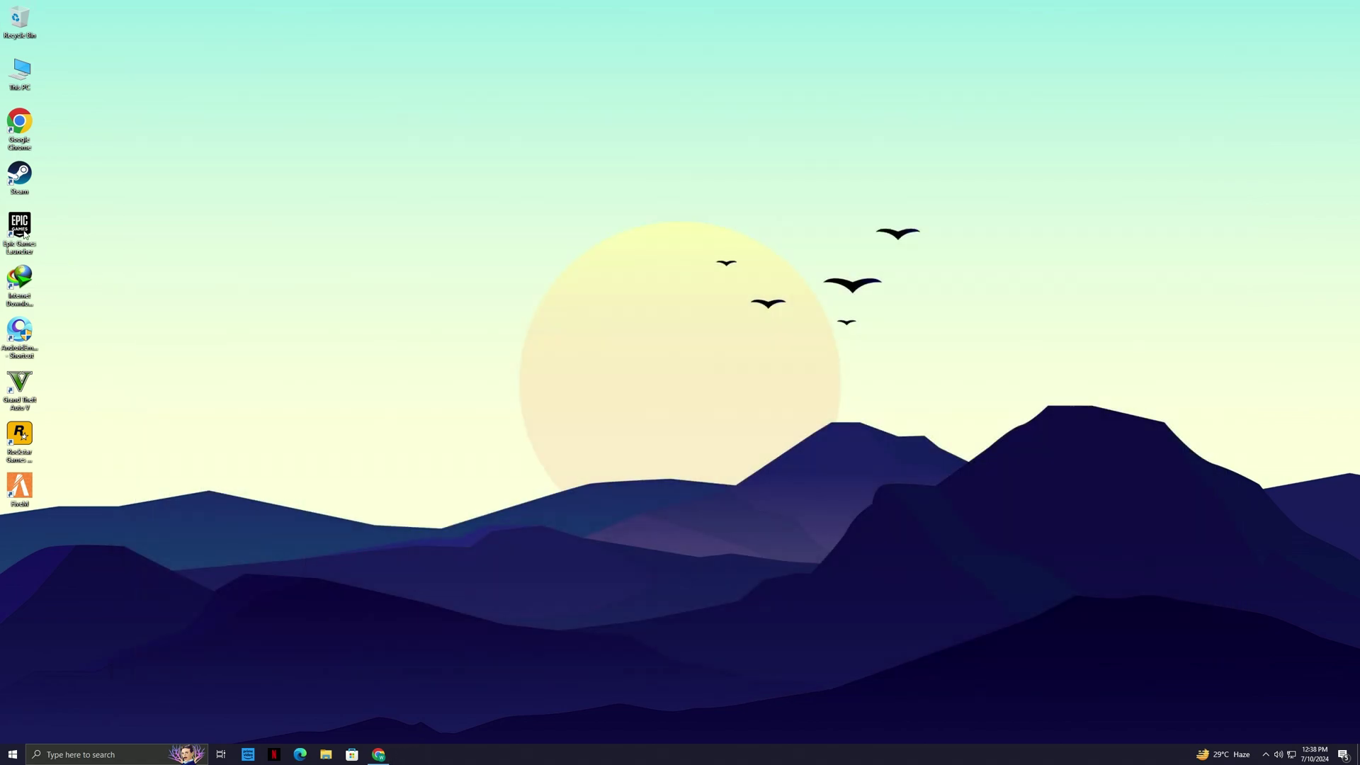
- Open Epic Games Launcher from the desktop and go to the game library
right_click(26, 231)
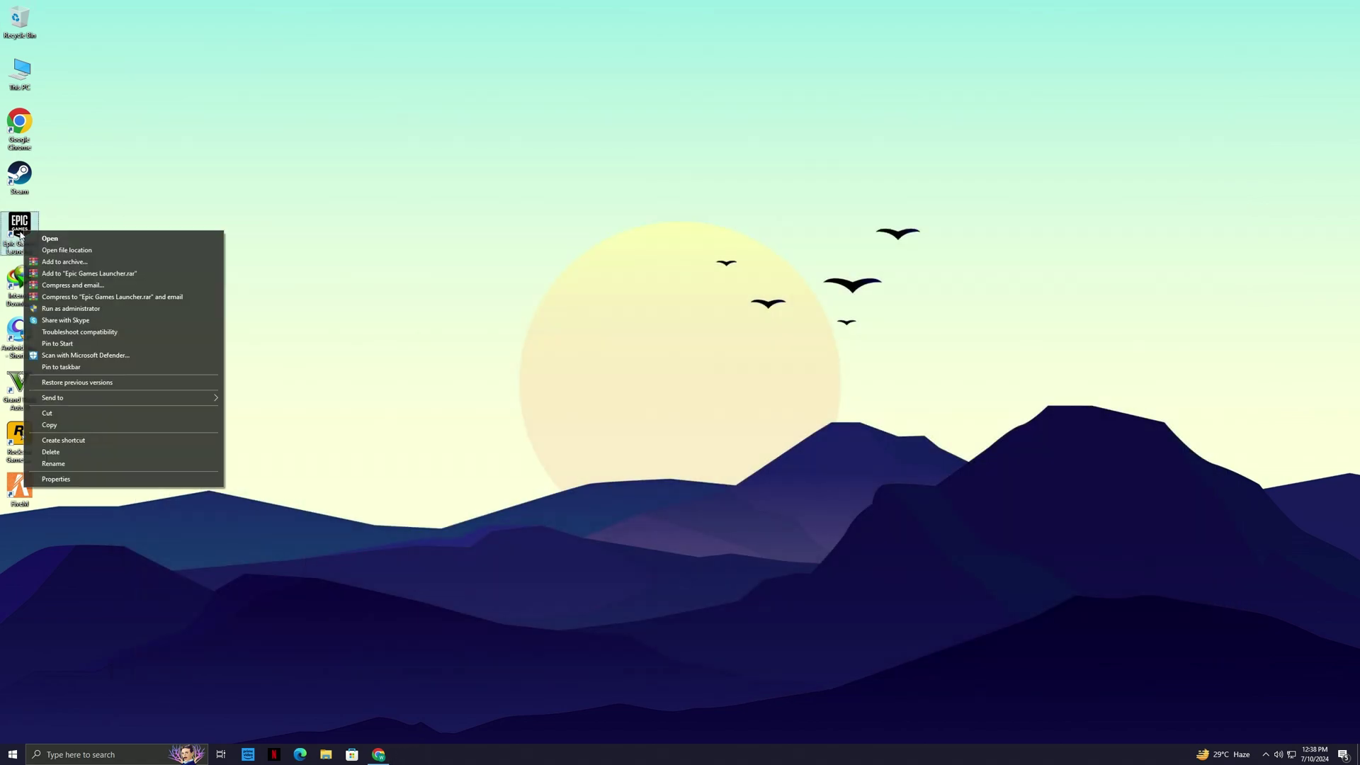
click(61, 243)
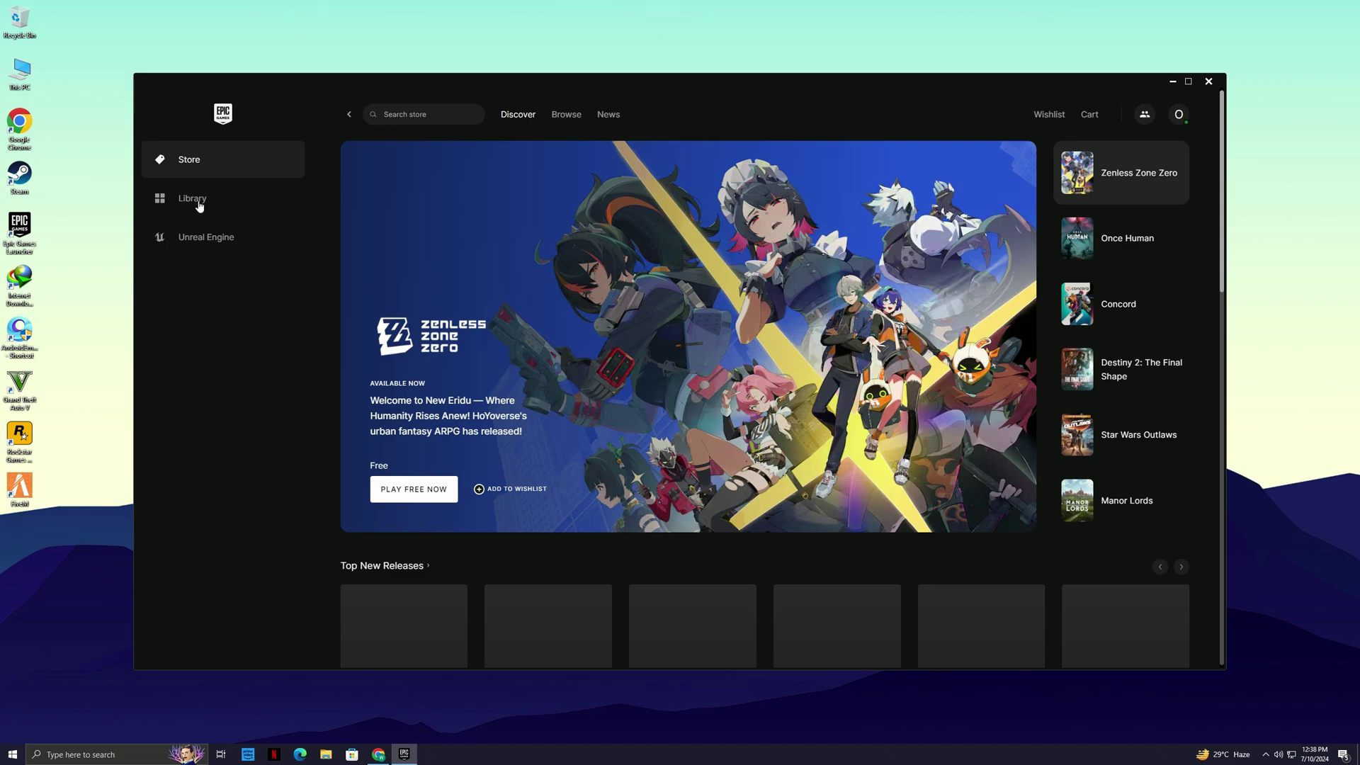
click(175, 202)
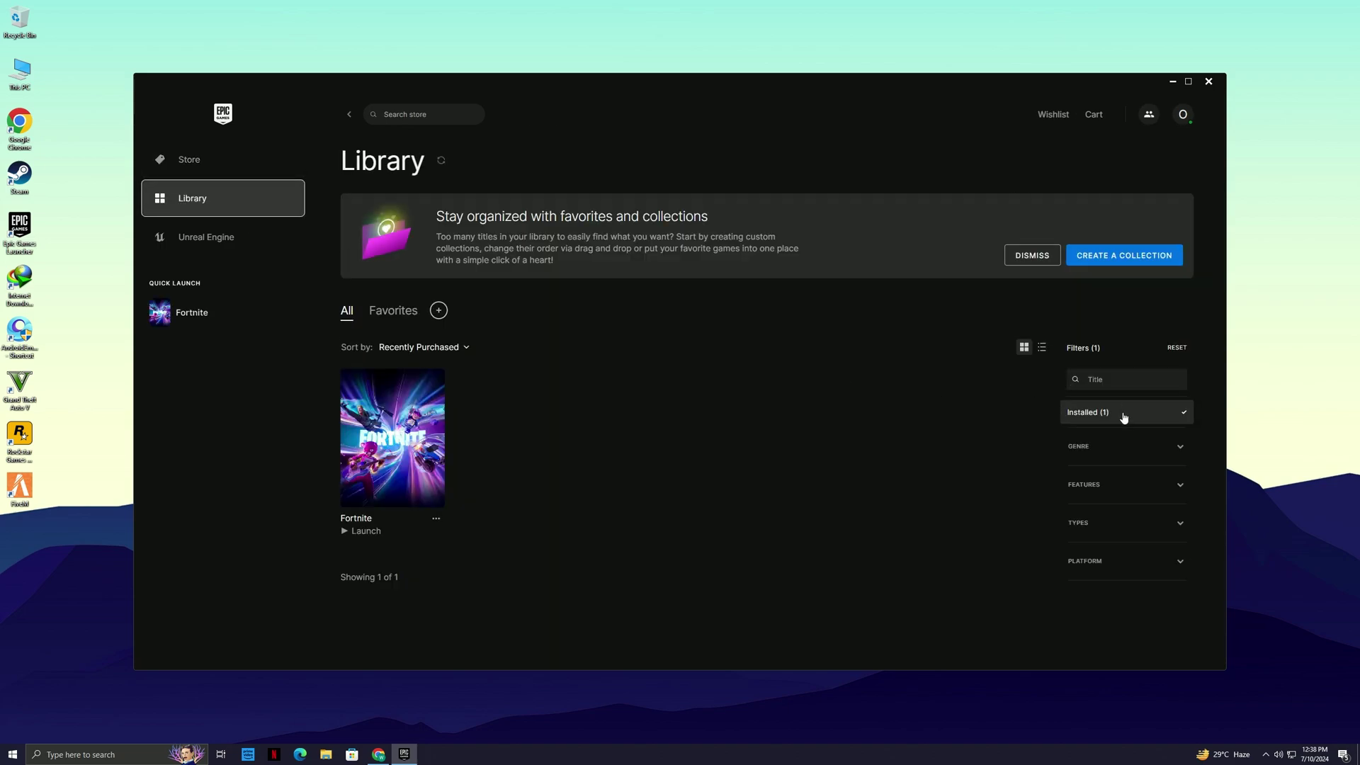
- Open Fortnite's management settings, examine the launch options text and close the dialog
click(436, 518)
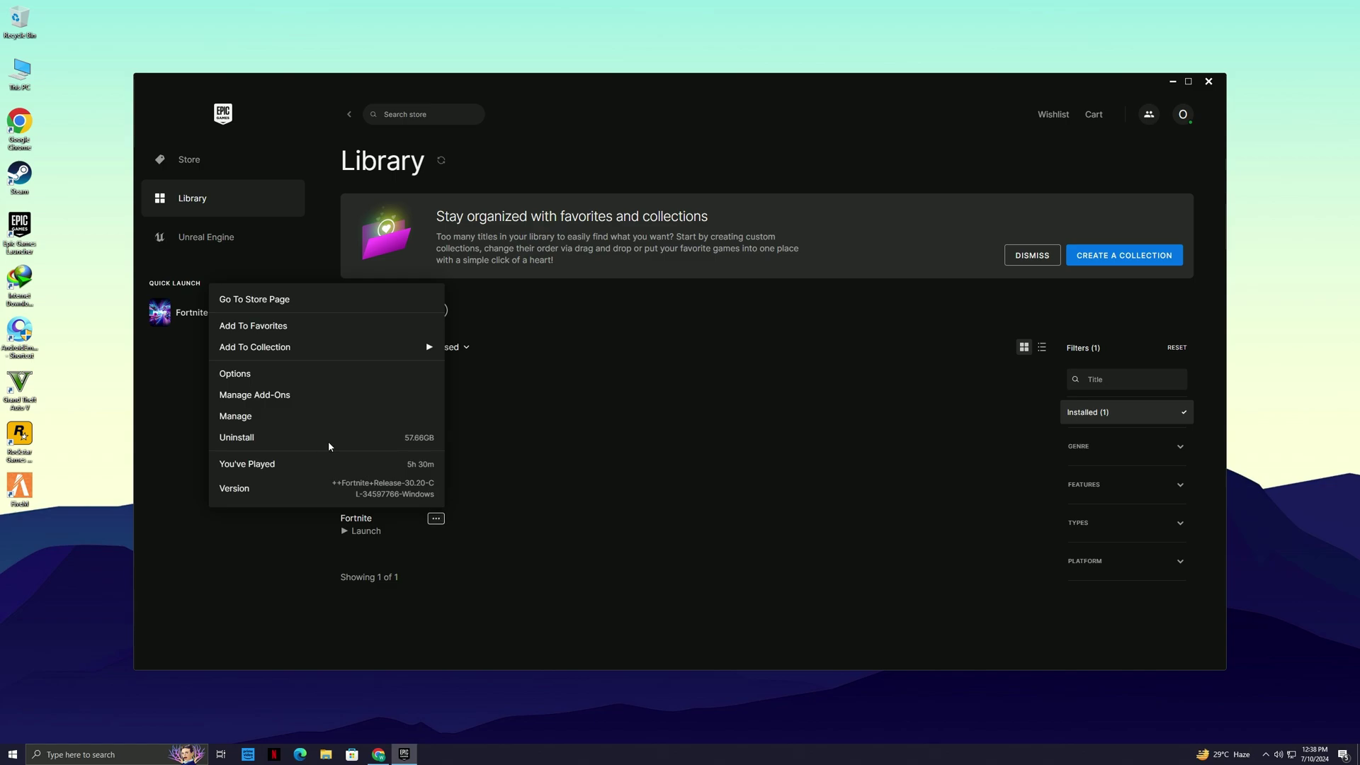
click(246, 420)
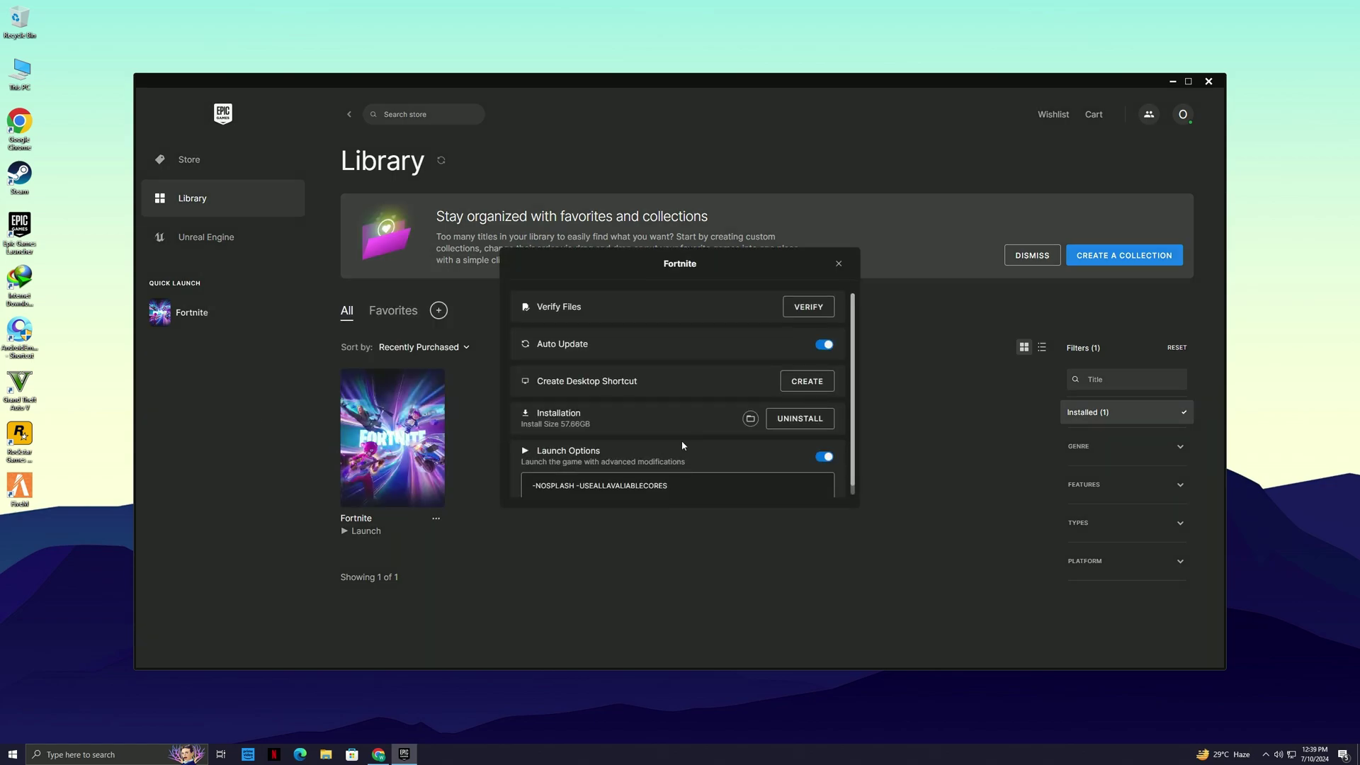
scroll(788, 458, down, 1)
drag(745, 472, 519, 472)
click(684, 476)
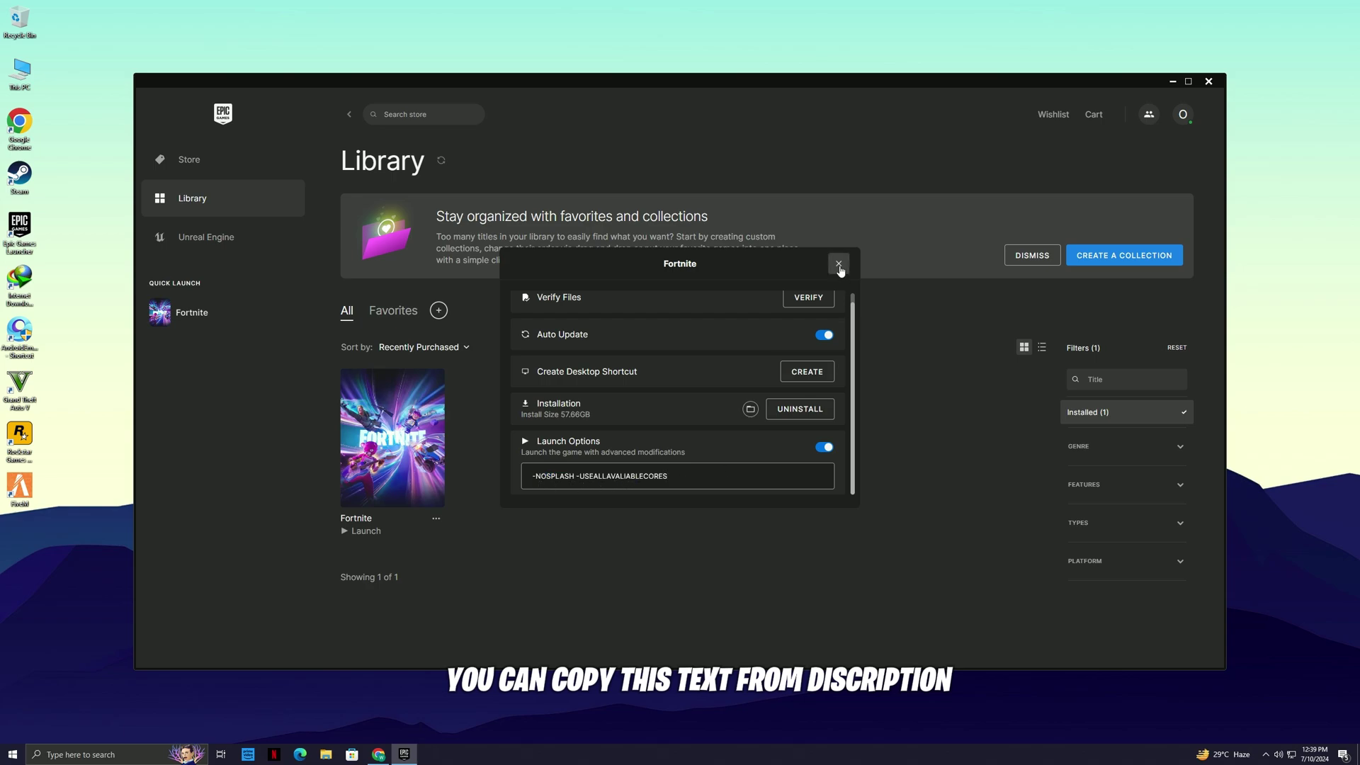
click(838, 263)
- Open Fortnite's installation options, examine the optional components including Pre-download Streamed Assets, then close the dialog and the launcher
click(435, 518)
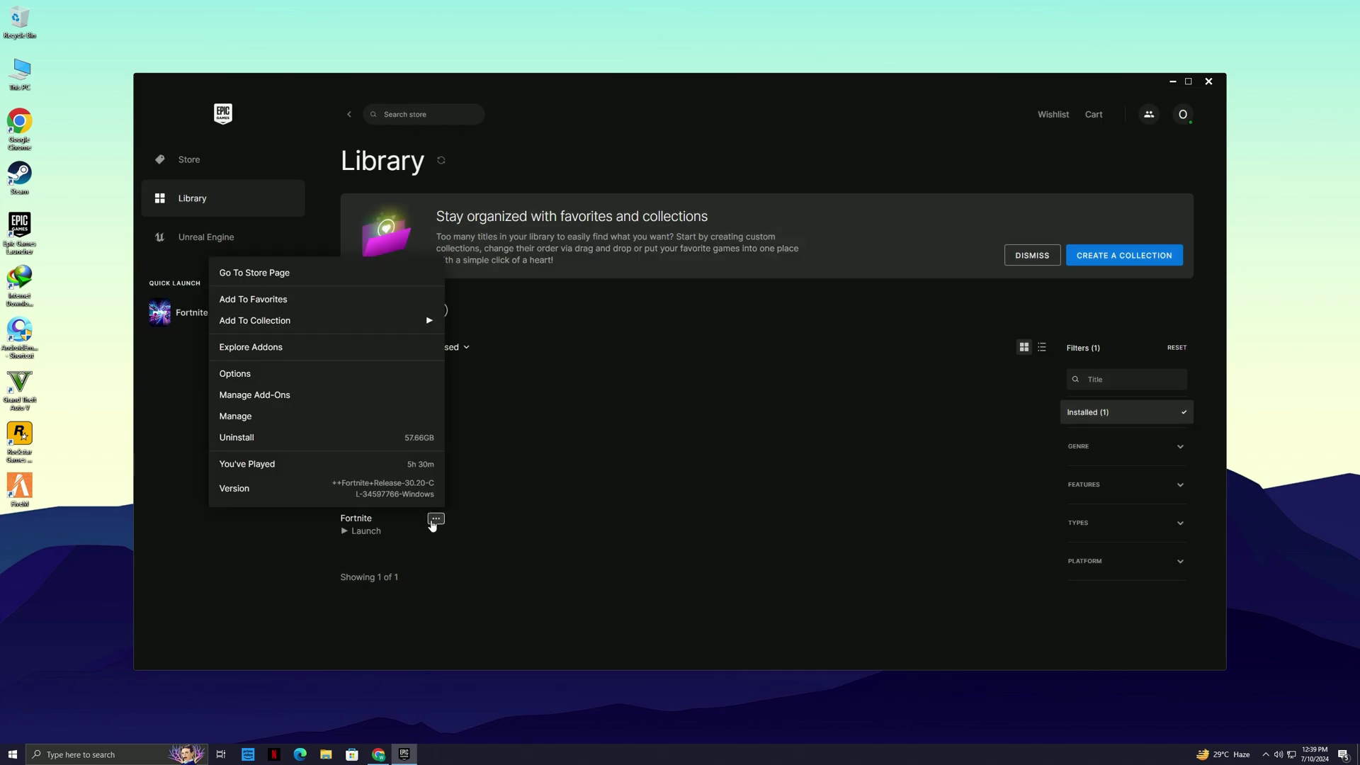
click(251, 373)
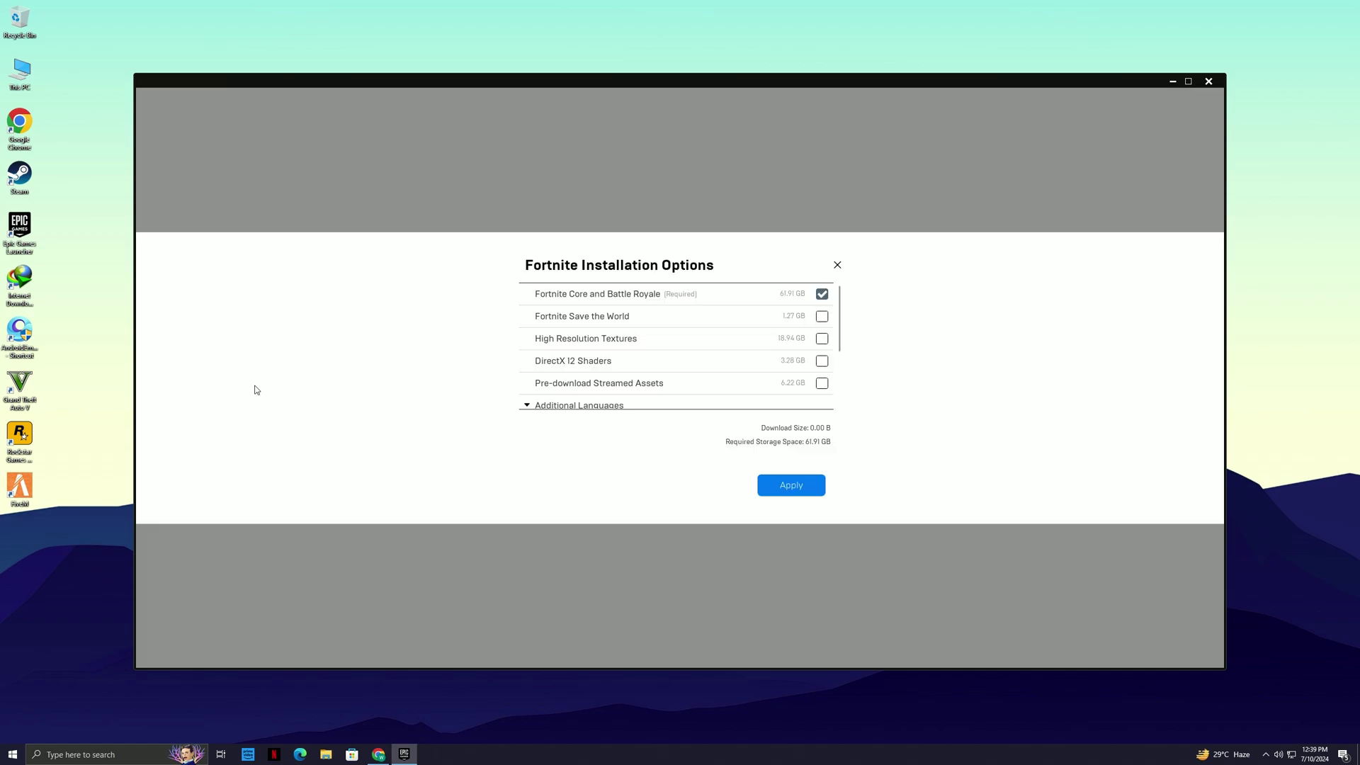
scroll(725, 373, down, 1)
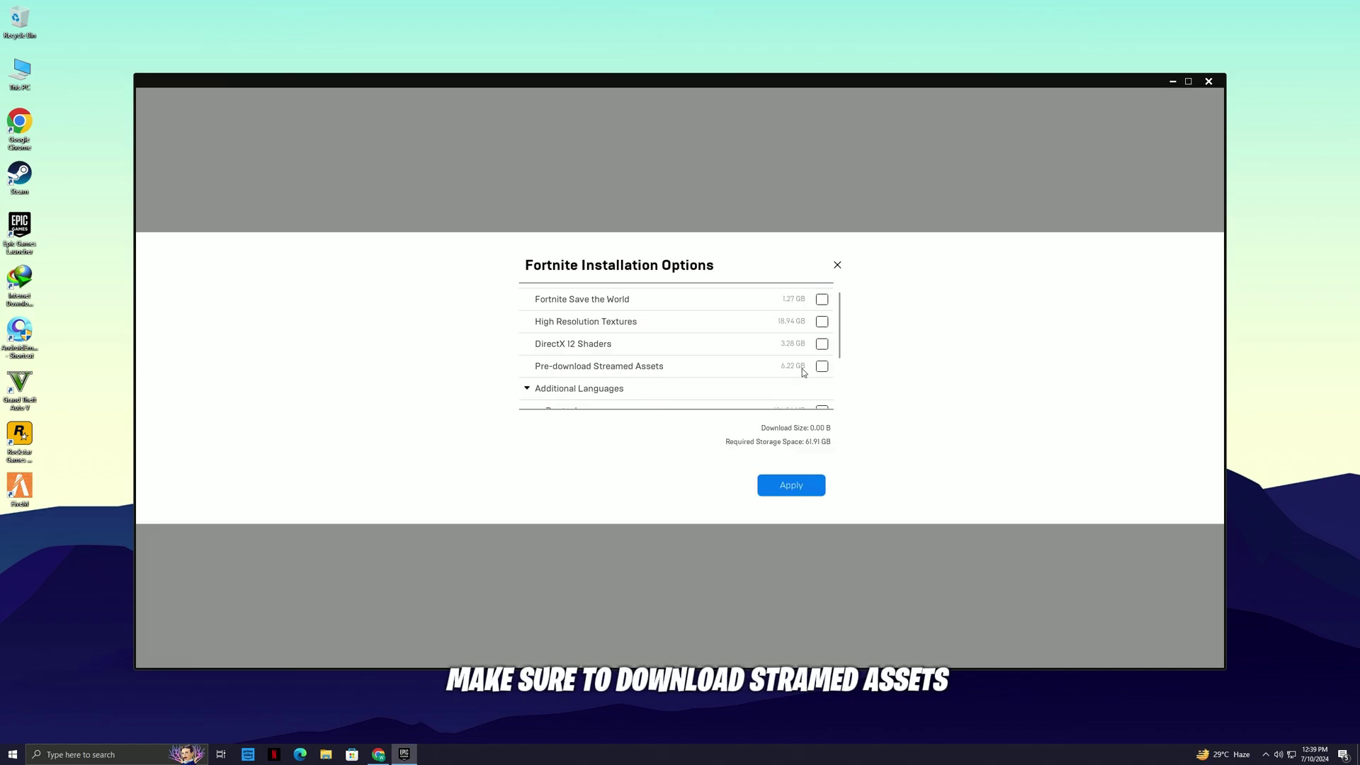
click(837, 266)
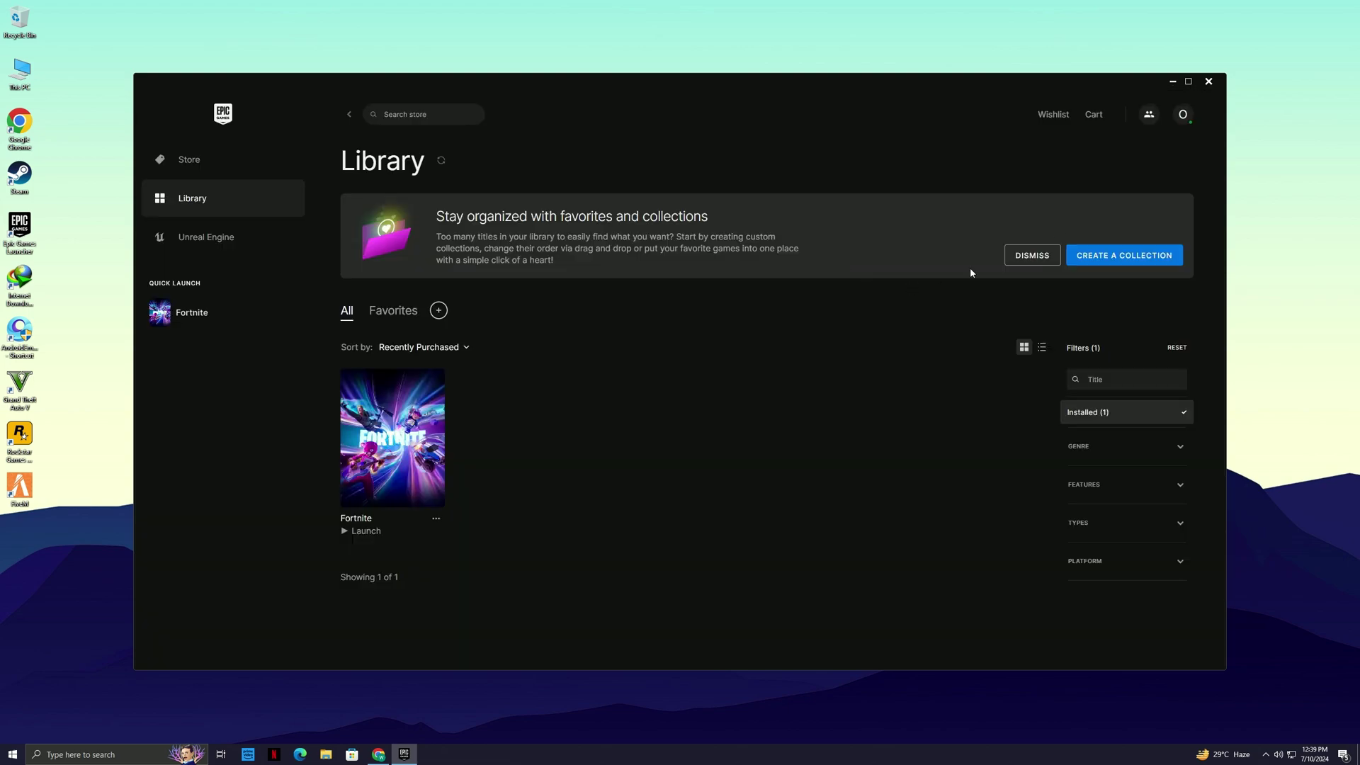
click(1208, 82)
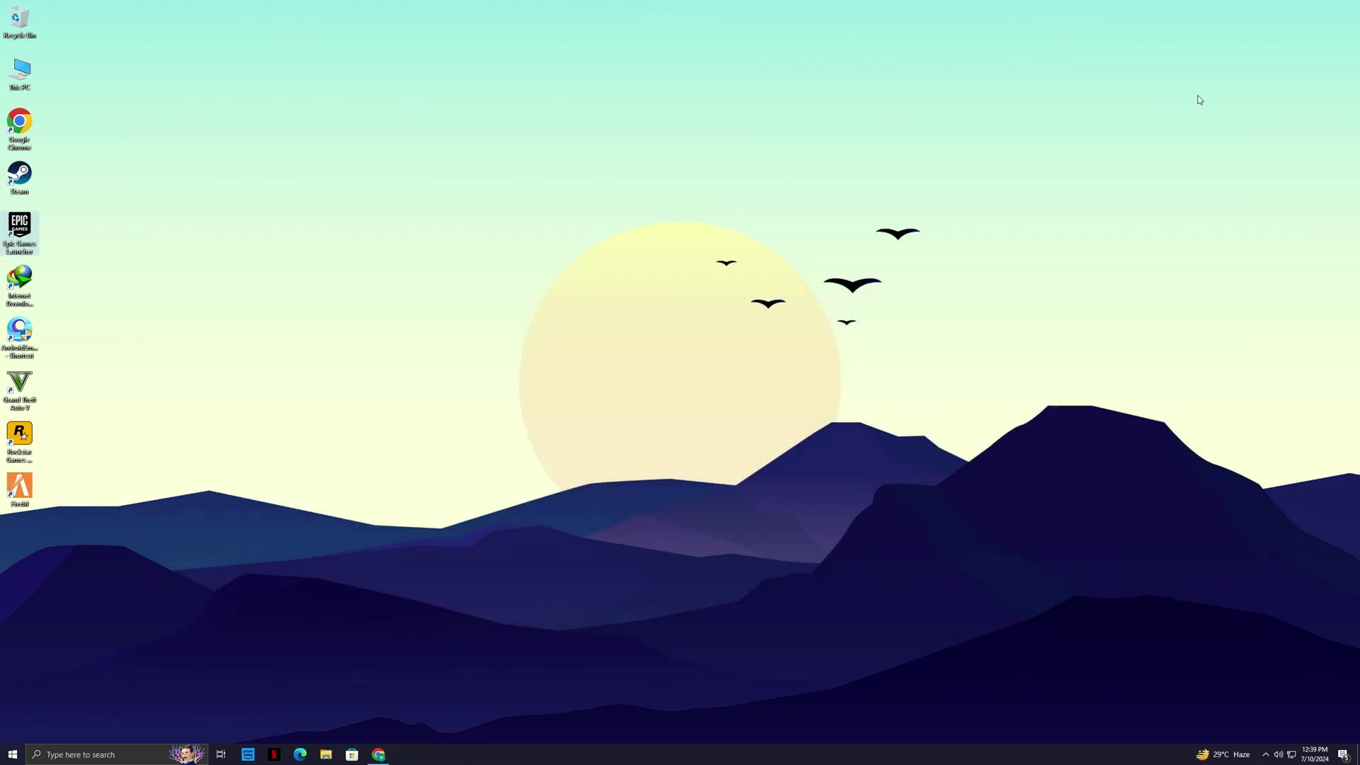
- Open Device Manager and expand the System devices category to find the high precision event timer
right_click(13, 754)
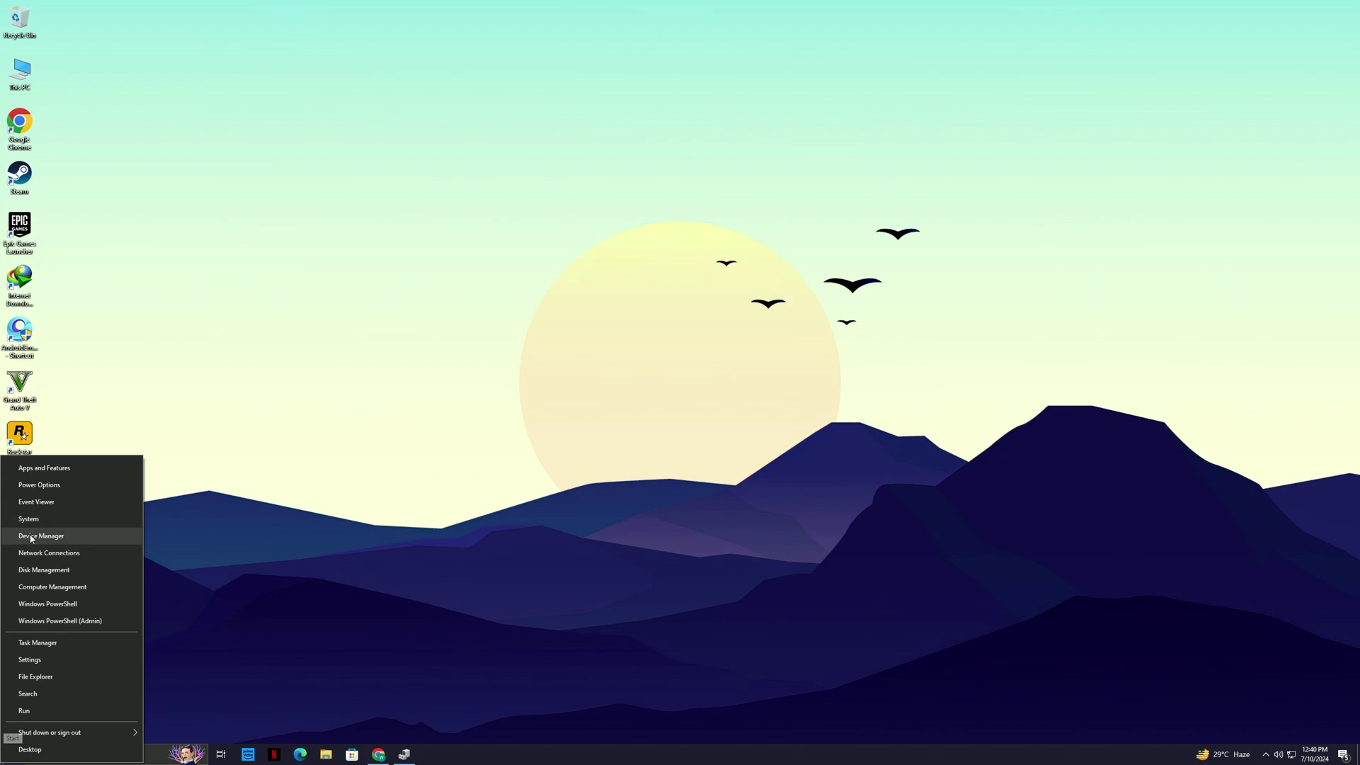
click(28, 535)
click(261, 274)
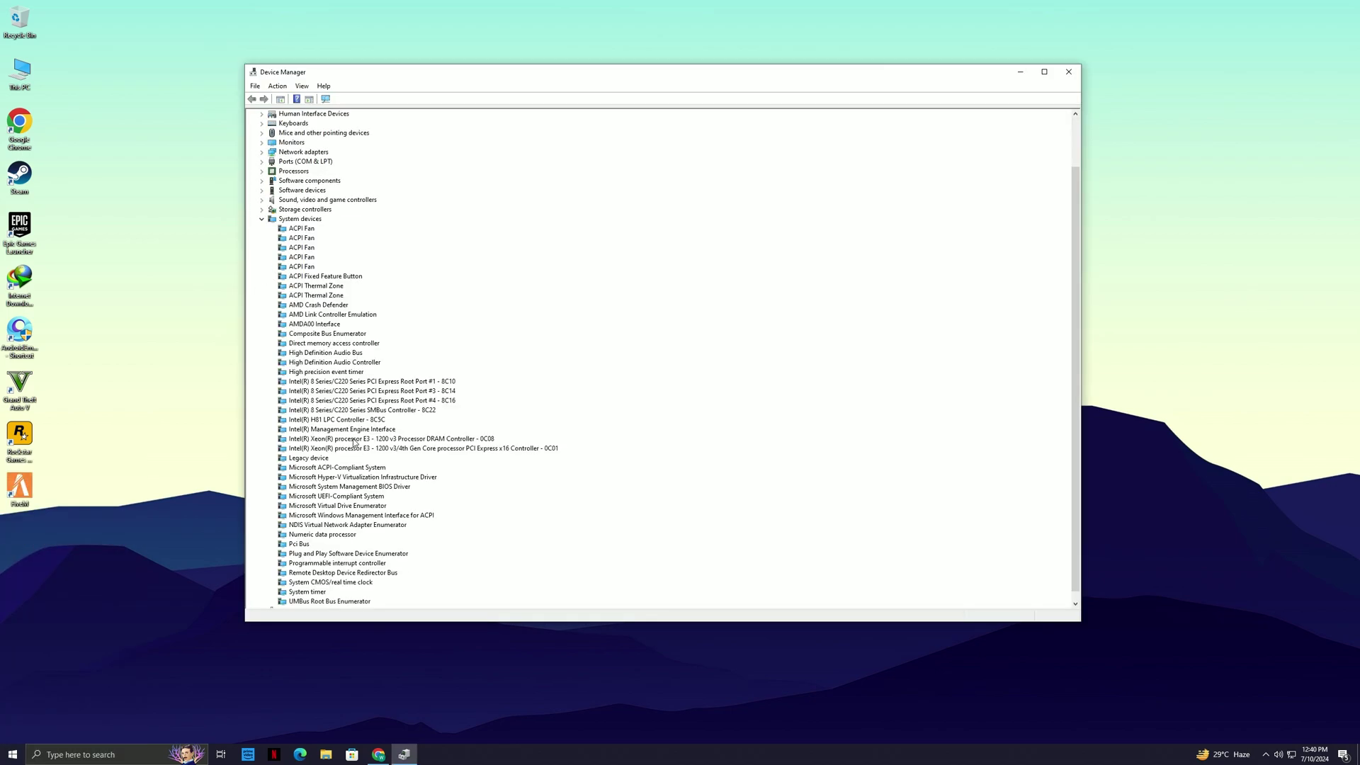
scroll(296, 365, up, 2)
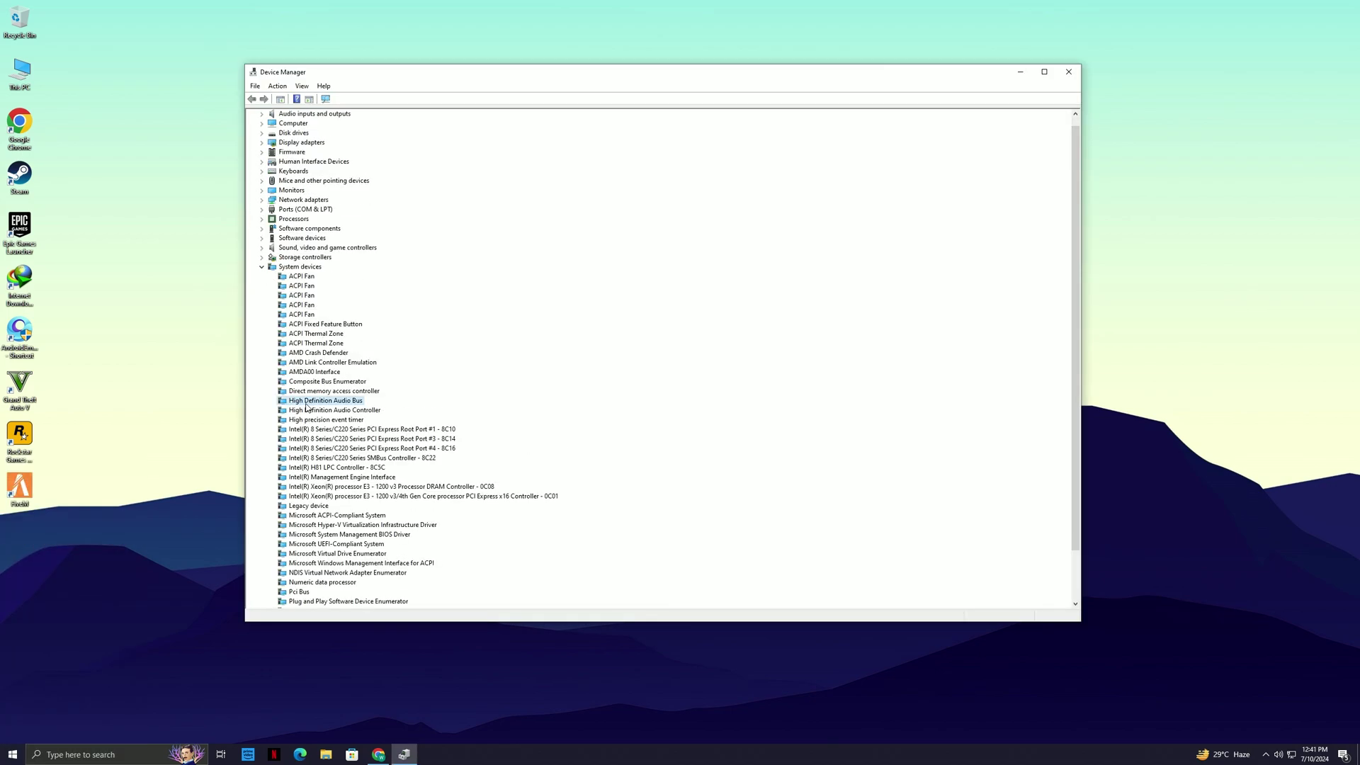
- Disable the High precision event timer device, confirm the change and close Device Manager
click(305, 419)
right_click(304, 424)
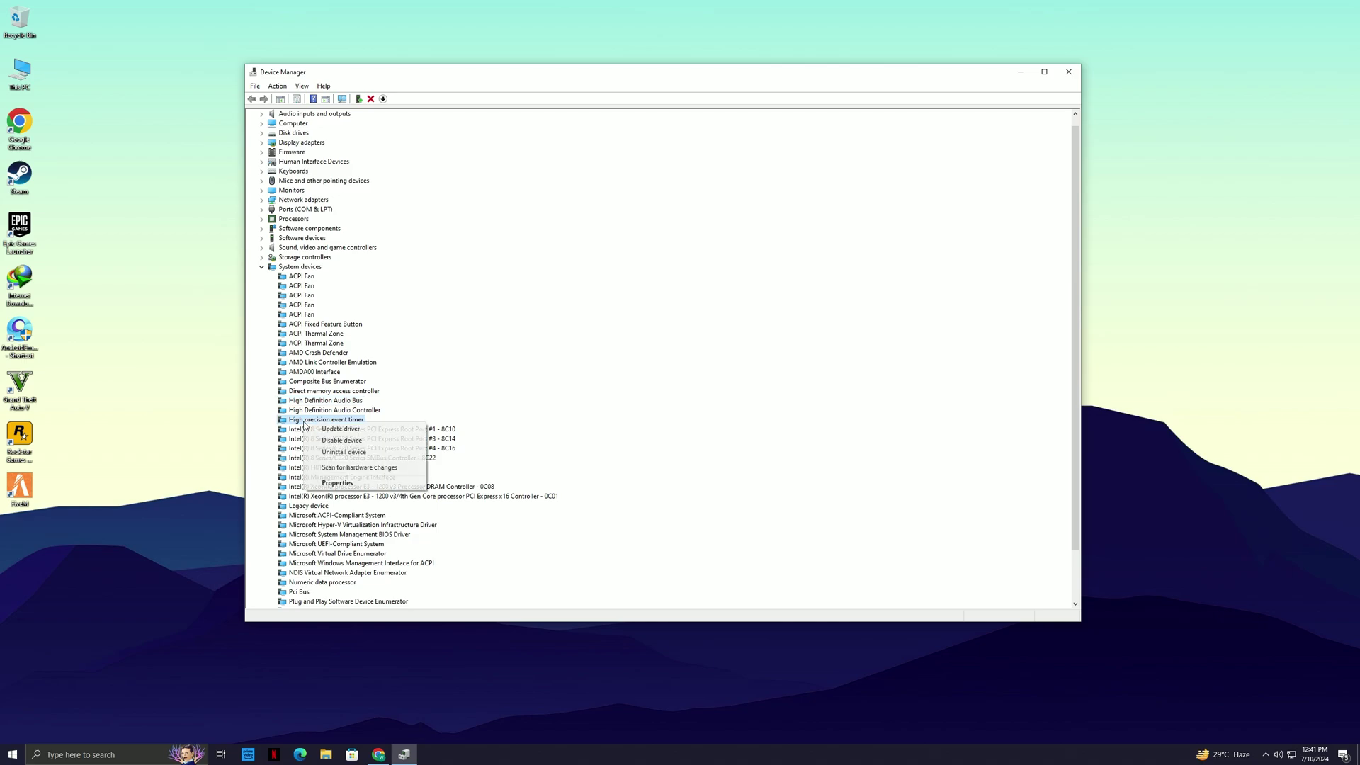
click(329, 448)
click(697, 389)
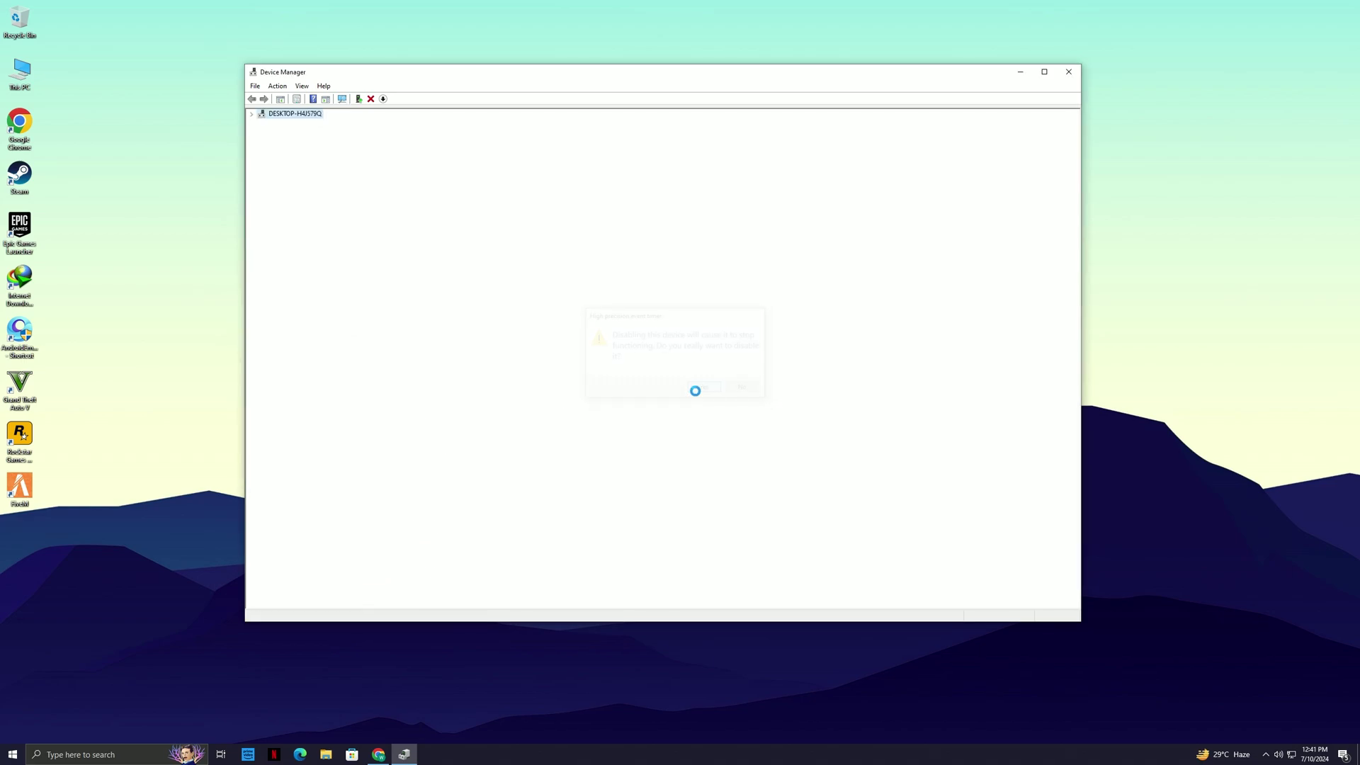
click(1068, 72)
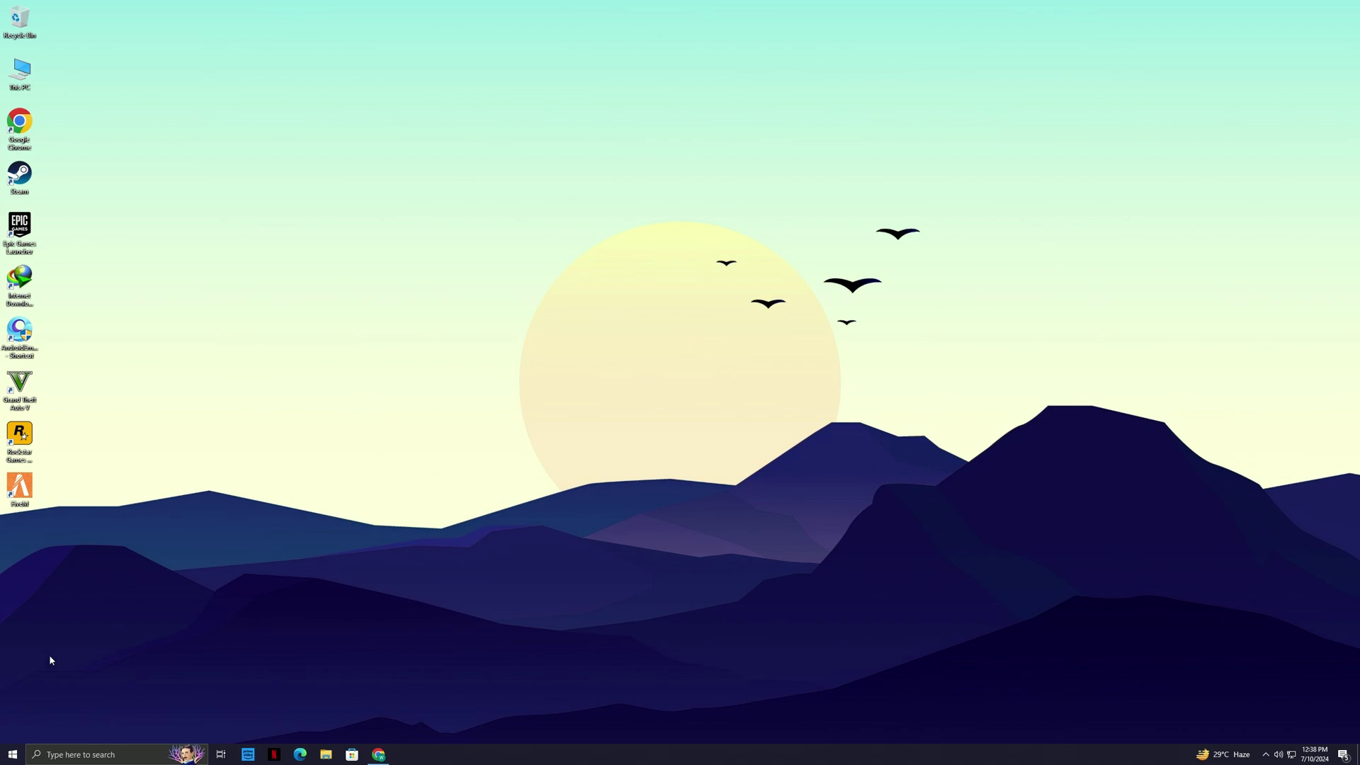
- Search Windows for "core" and open the Core isolation system settings
click(3, 758)
text(core)
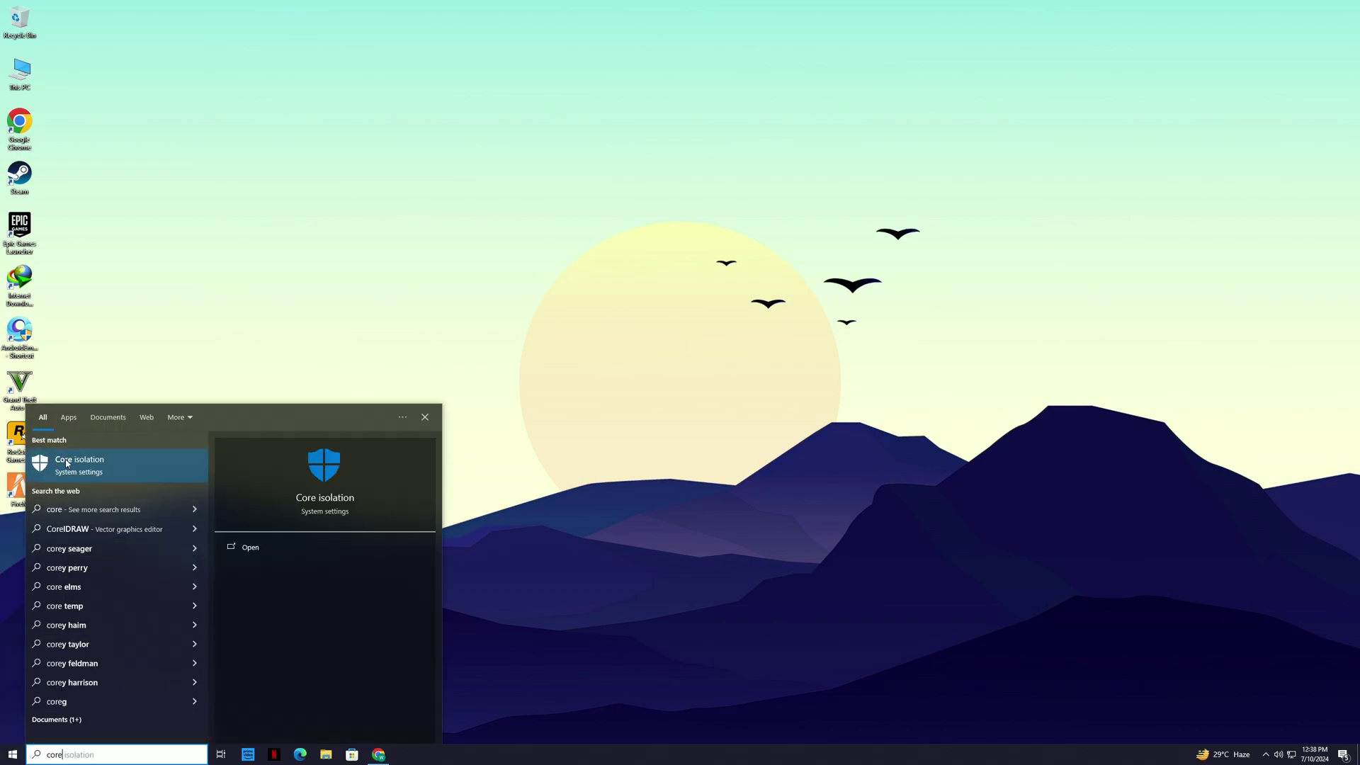
click(57, 465)
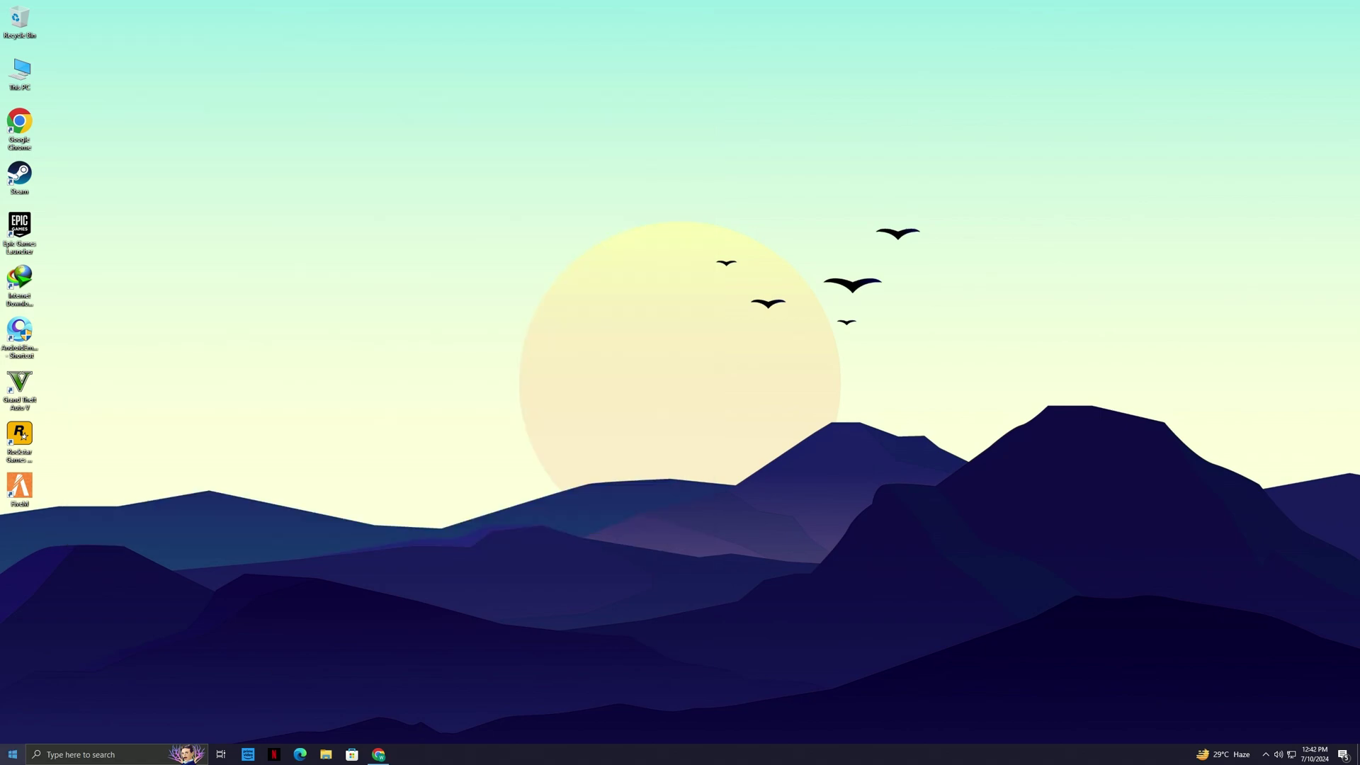
- Search Windows for "graphic" and open the Graphics settings page
click(12, 755)
text(g)
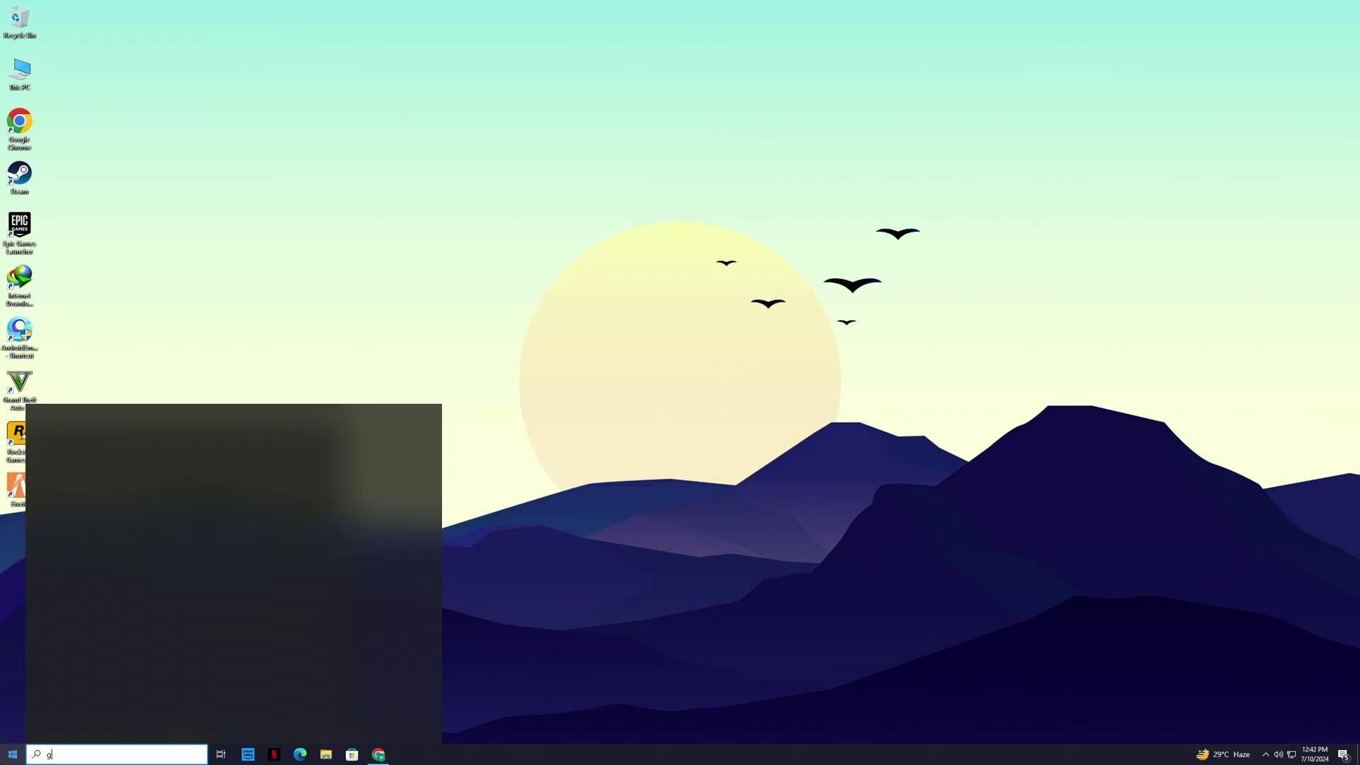
text(raphic)
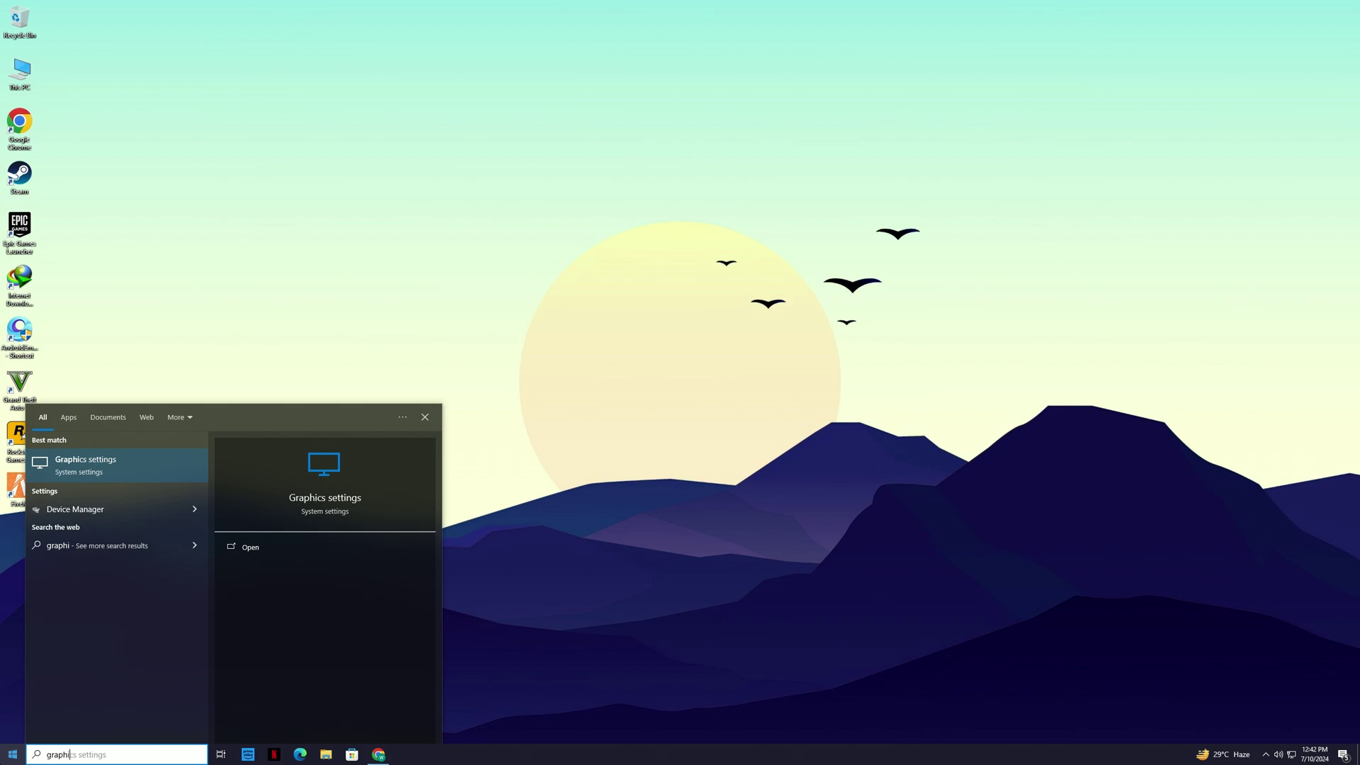
click(117, 475)
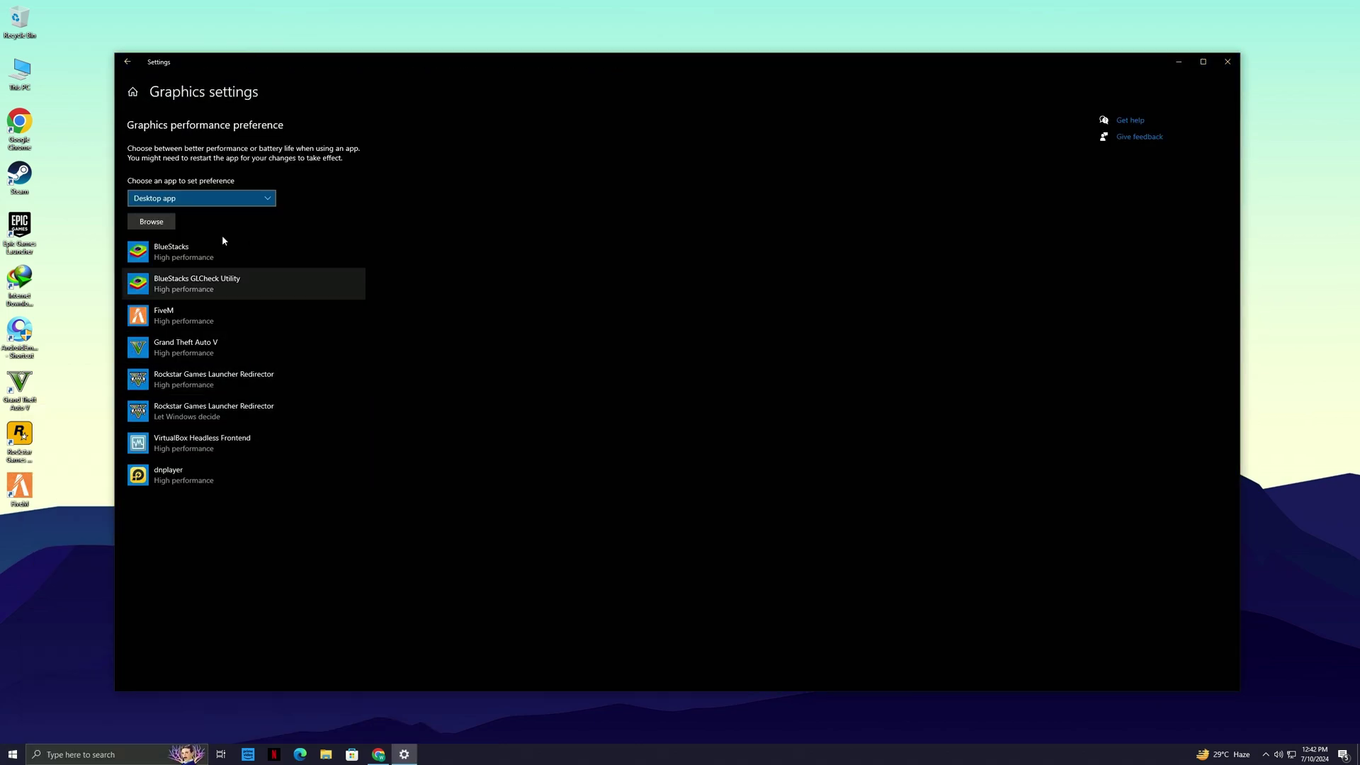
- Add the desktop app FortniteClient-Win64-Shipping from H:\Fortnite\FortniteGame\Binaries\Win64 to the graphics performance preference list
click(151, 222)
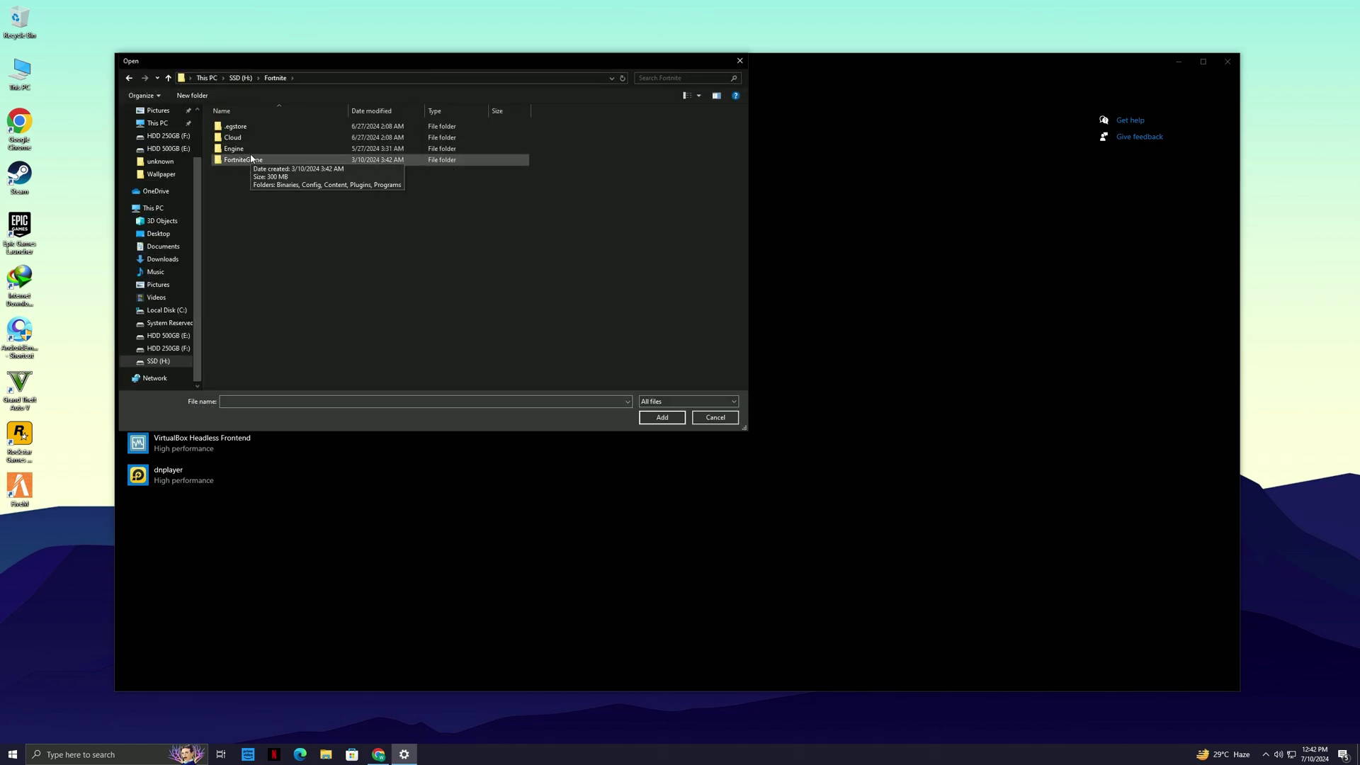
double_click(250, 158)
double_click(244, 126)
double_click(248, 137)
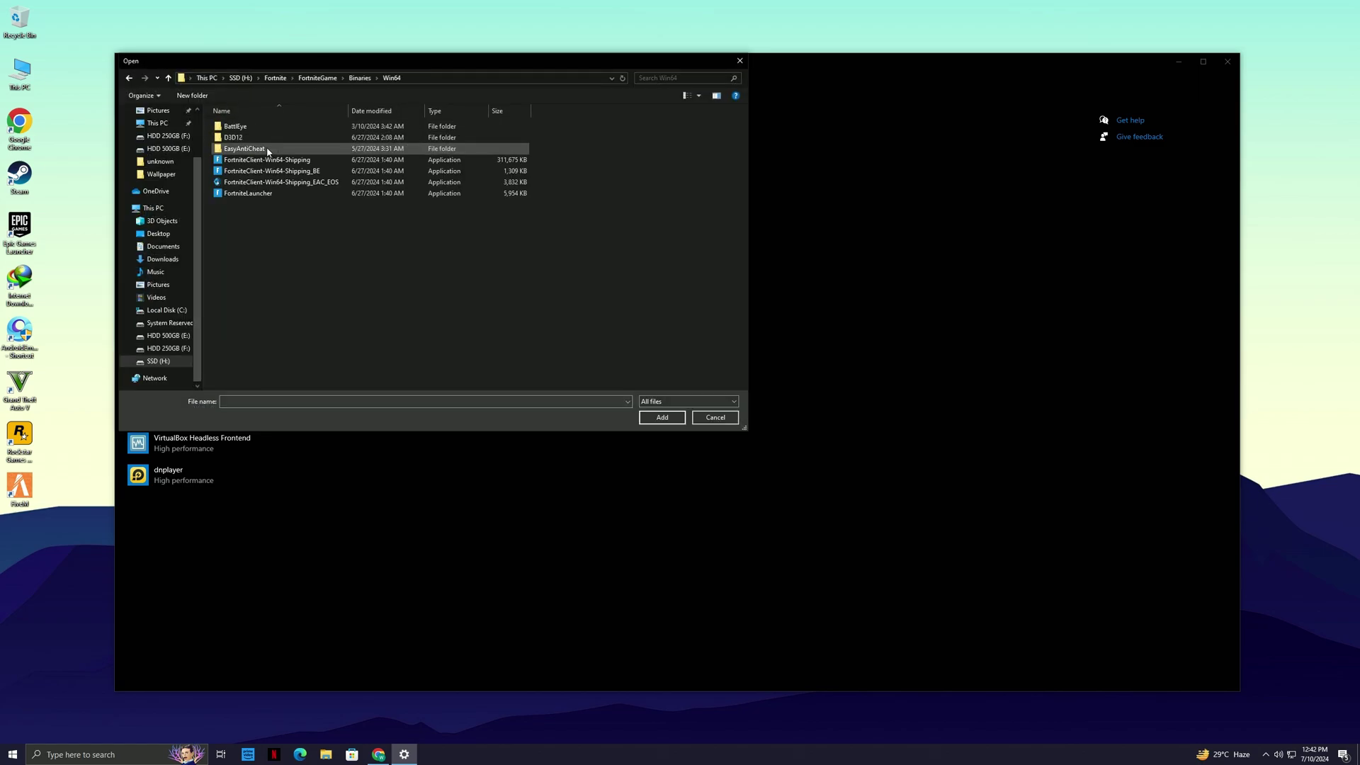
click(255, 161)
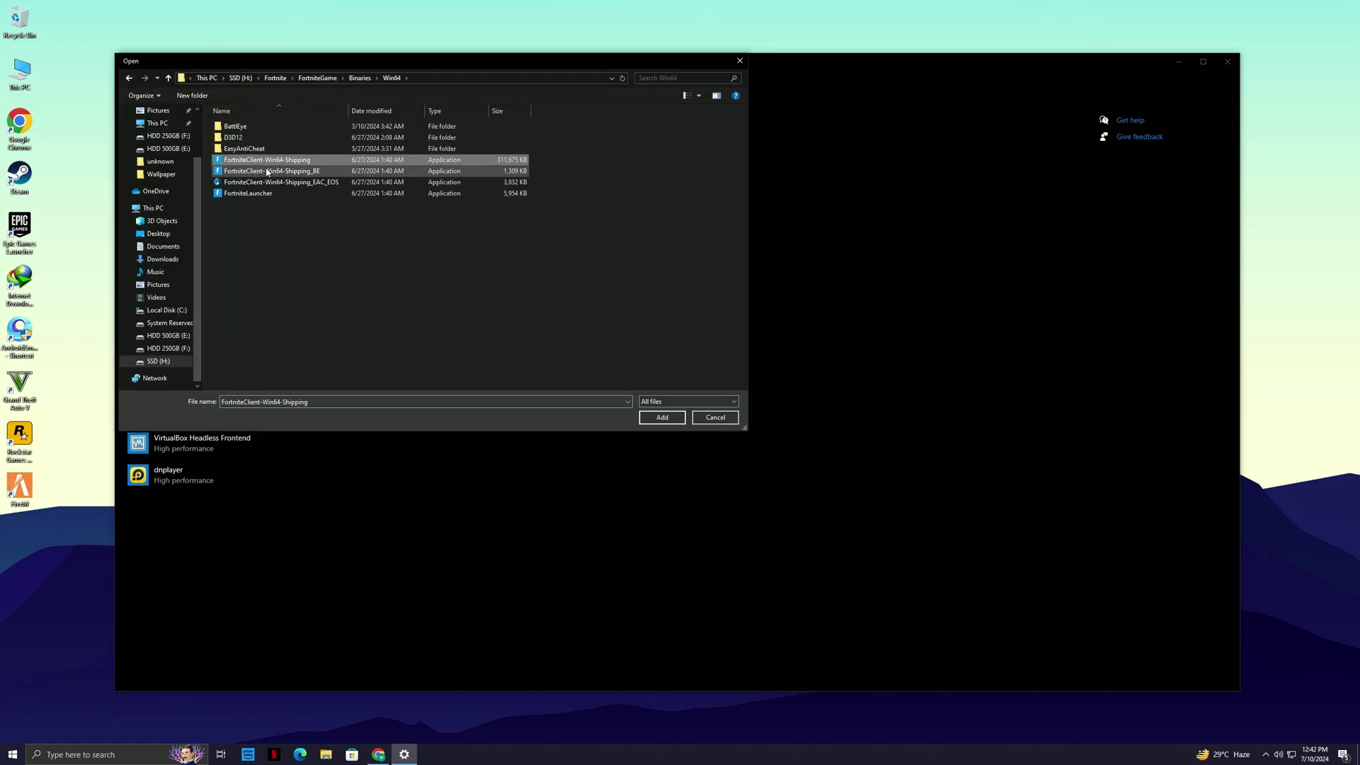
click(661, 417)
- Set the Fortnite entry's graphics preference to High performance and save it
click(199, 386)
click(282, 400)
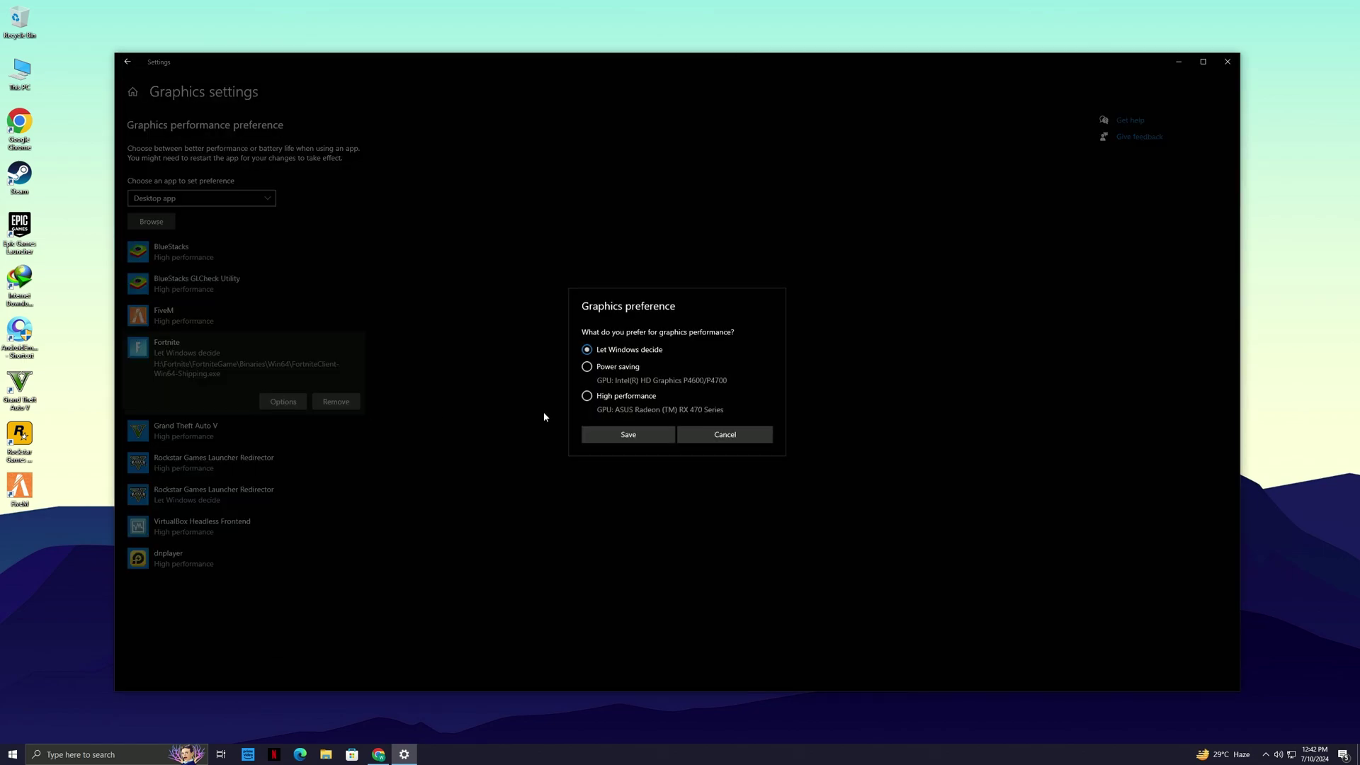
click(586, 395)
click(606, 436)
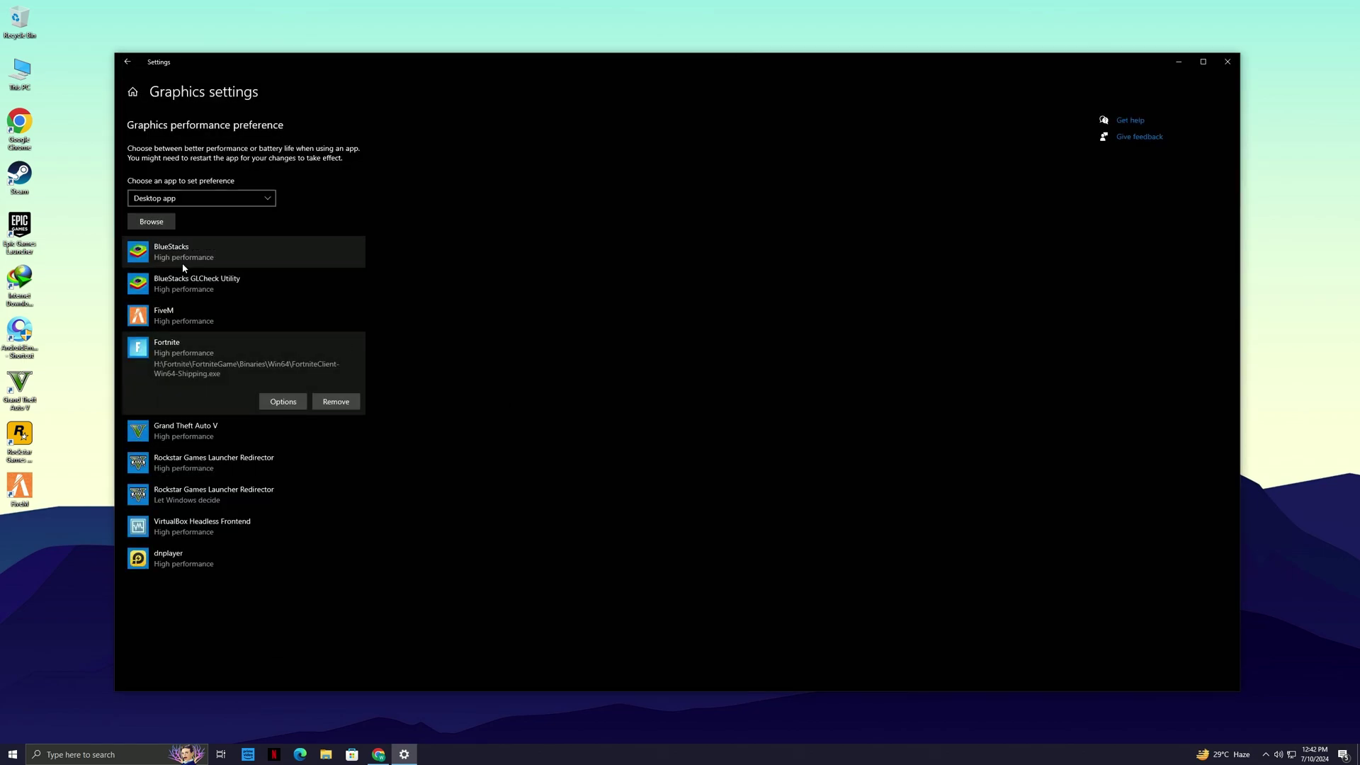
- Add FortniteClient-Win64-Shipping_BE to the graphics preference list and save its preference as High performance
click(152, 222)
click(255, 170)
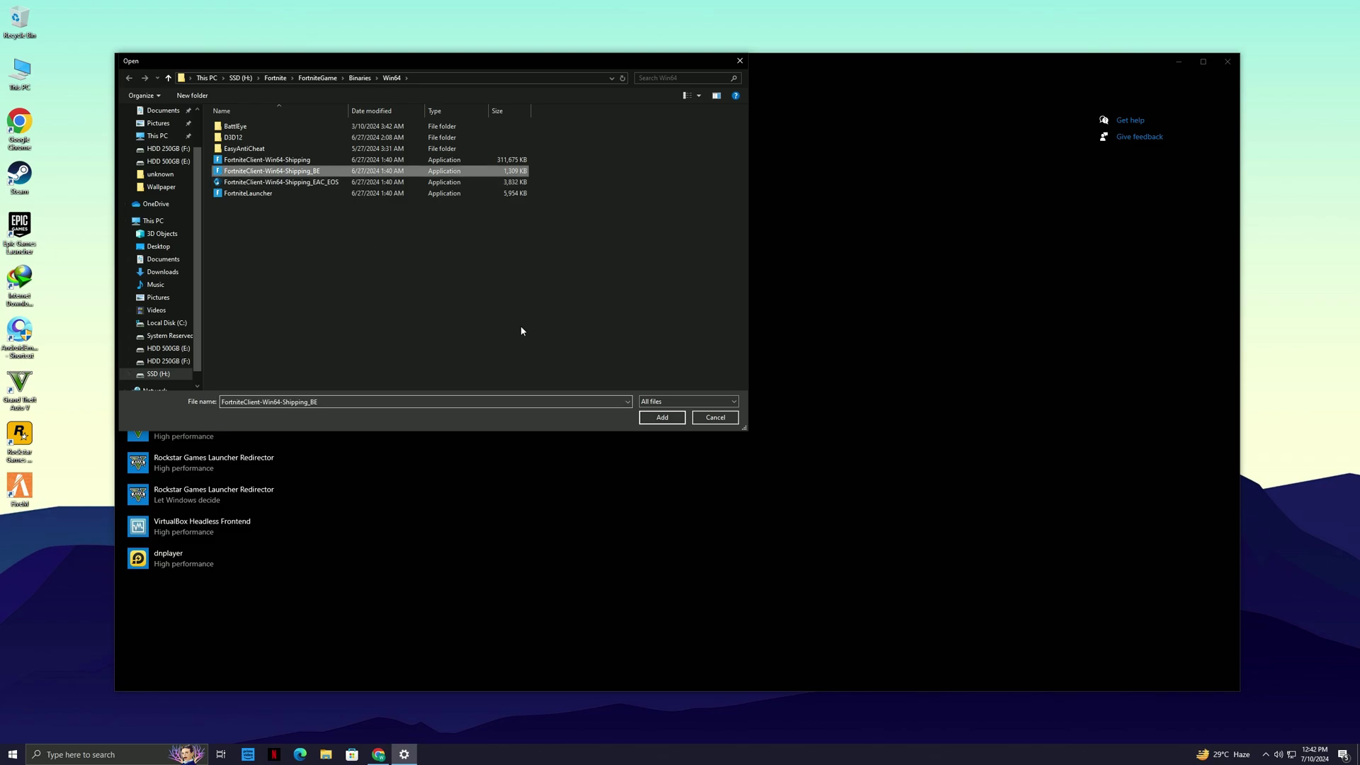
click(661, 417)
click(194, 295)
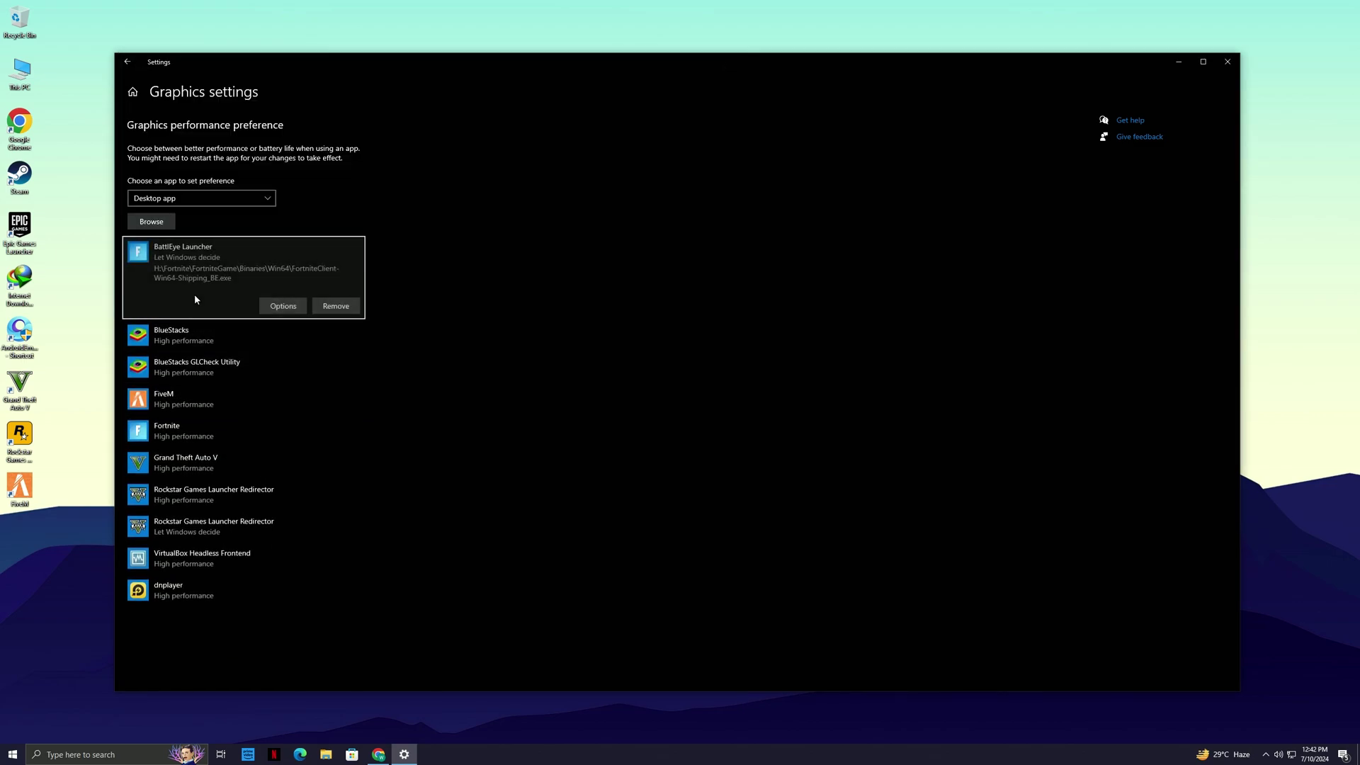
click(283, 306)
click(623, 398)
click(628, 434)
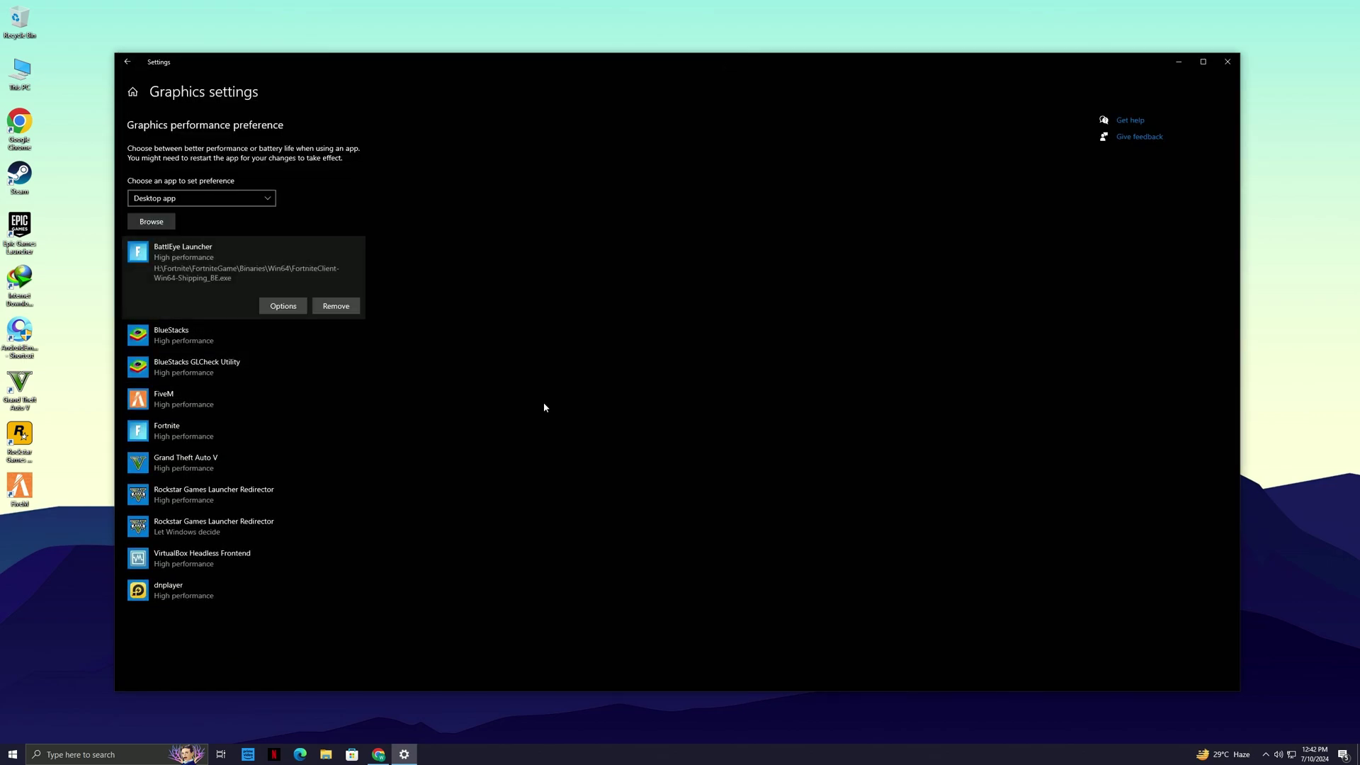
- Add FortniteClient-Win64-Shipping_EAC_EOS to the graphics performance preference list
click(162, 224)
click(243, 186)
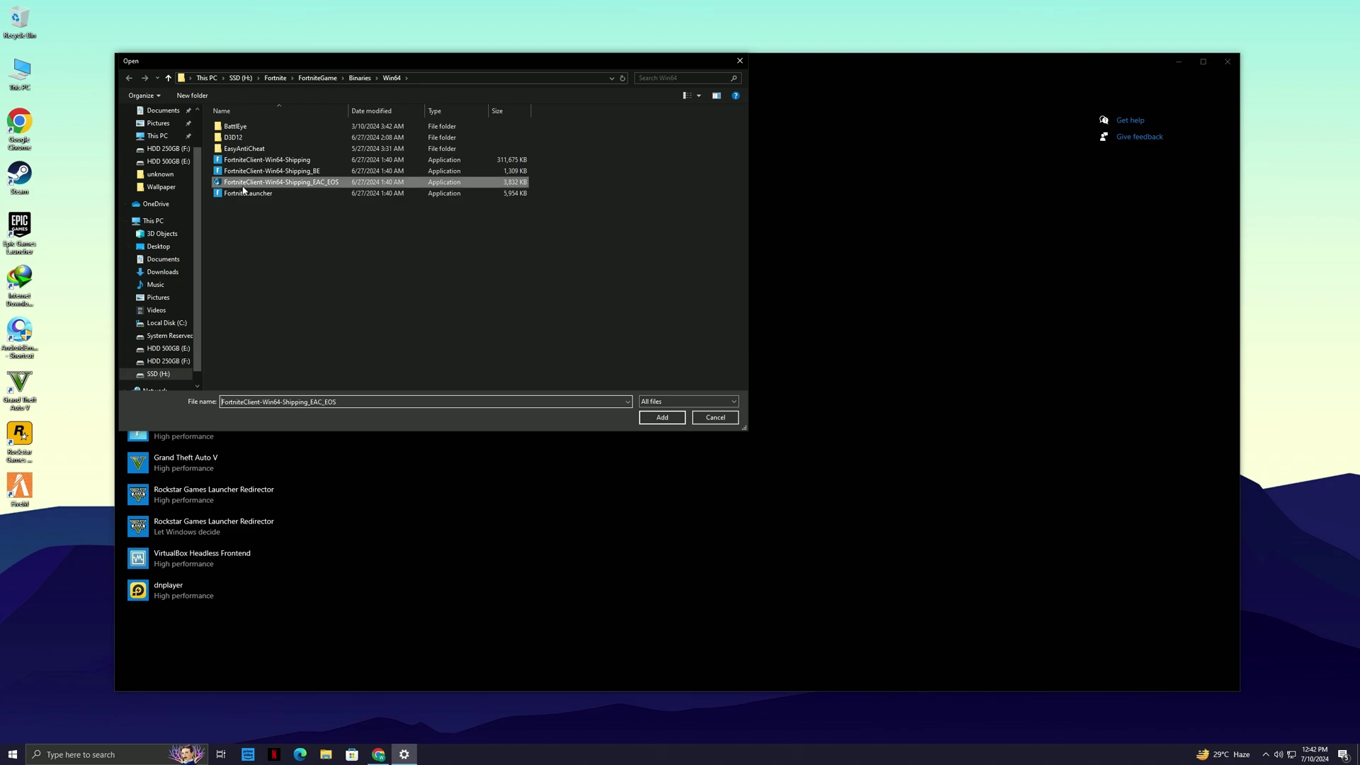
click(662, 417)
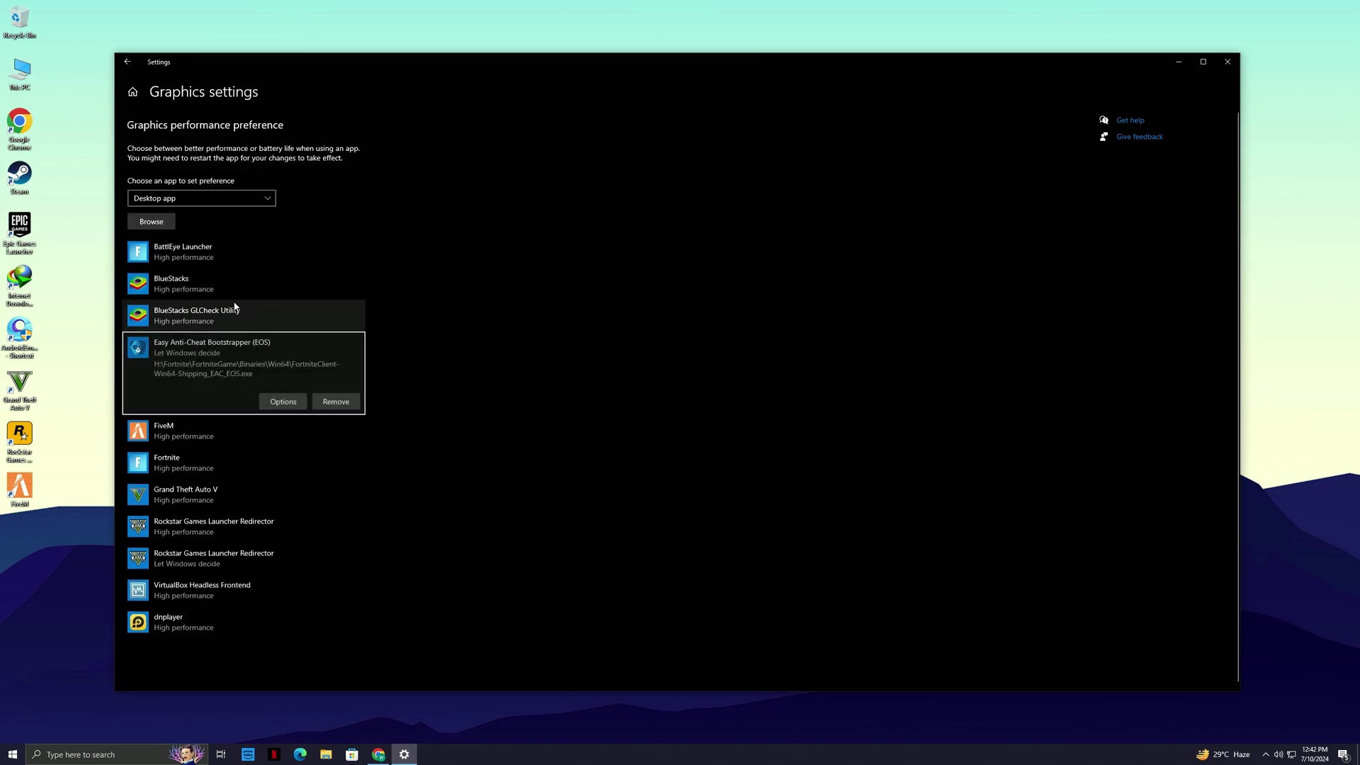
- Add FortniteLauncher to the graphics preference list, save its preference as High performance and close Settings
click(151, 222)
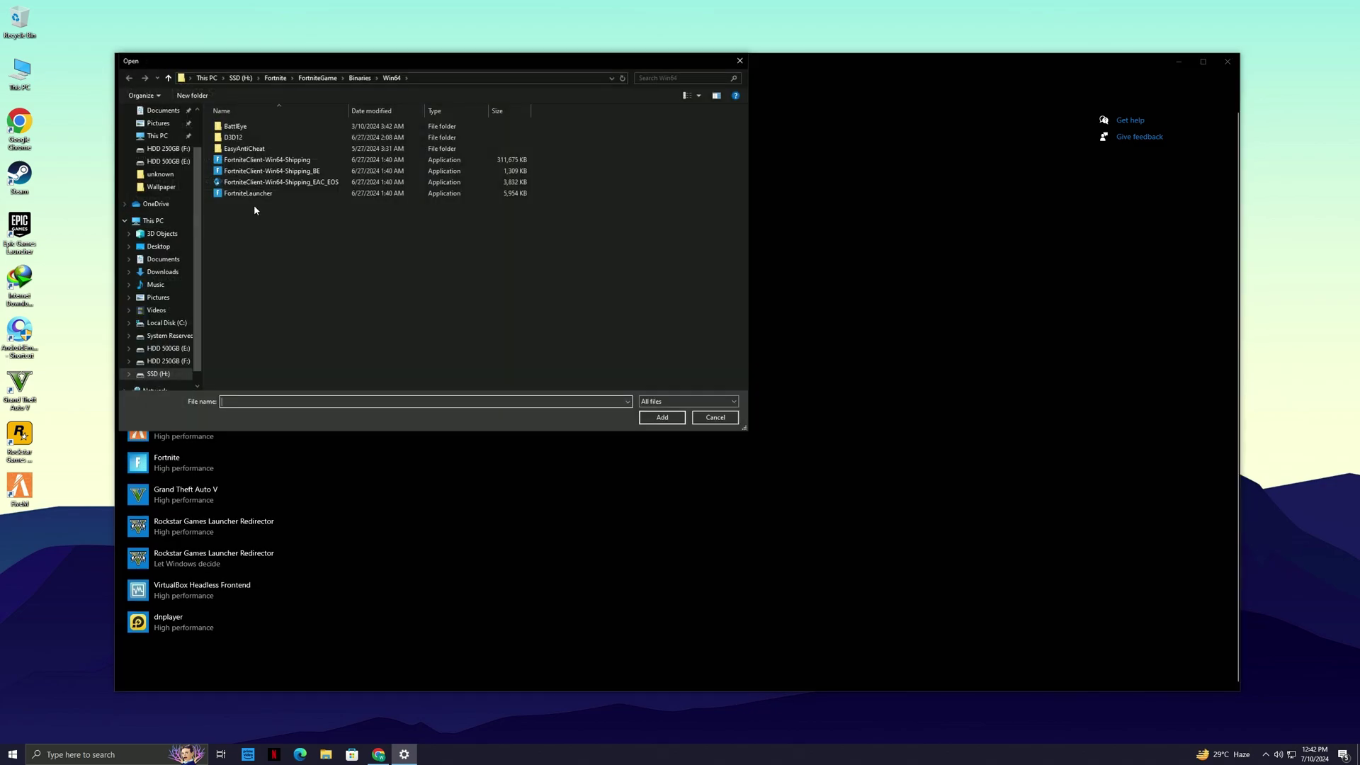
click(251, 194)
click(662, 417)
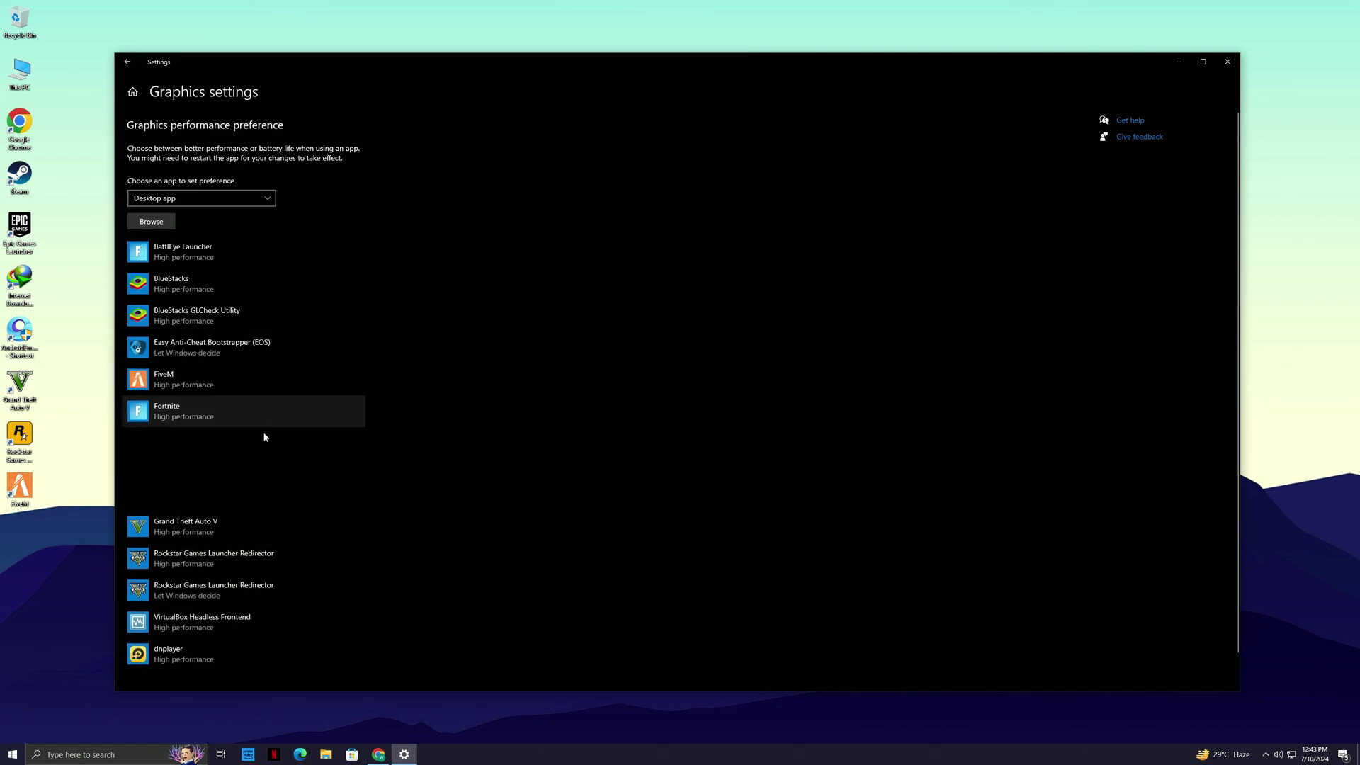
click(264, 437)
click(282, 497)
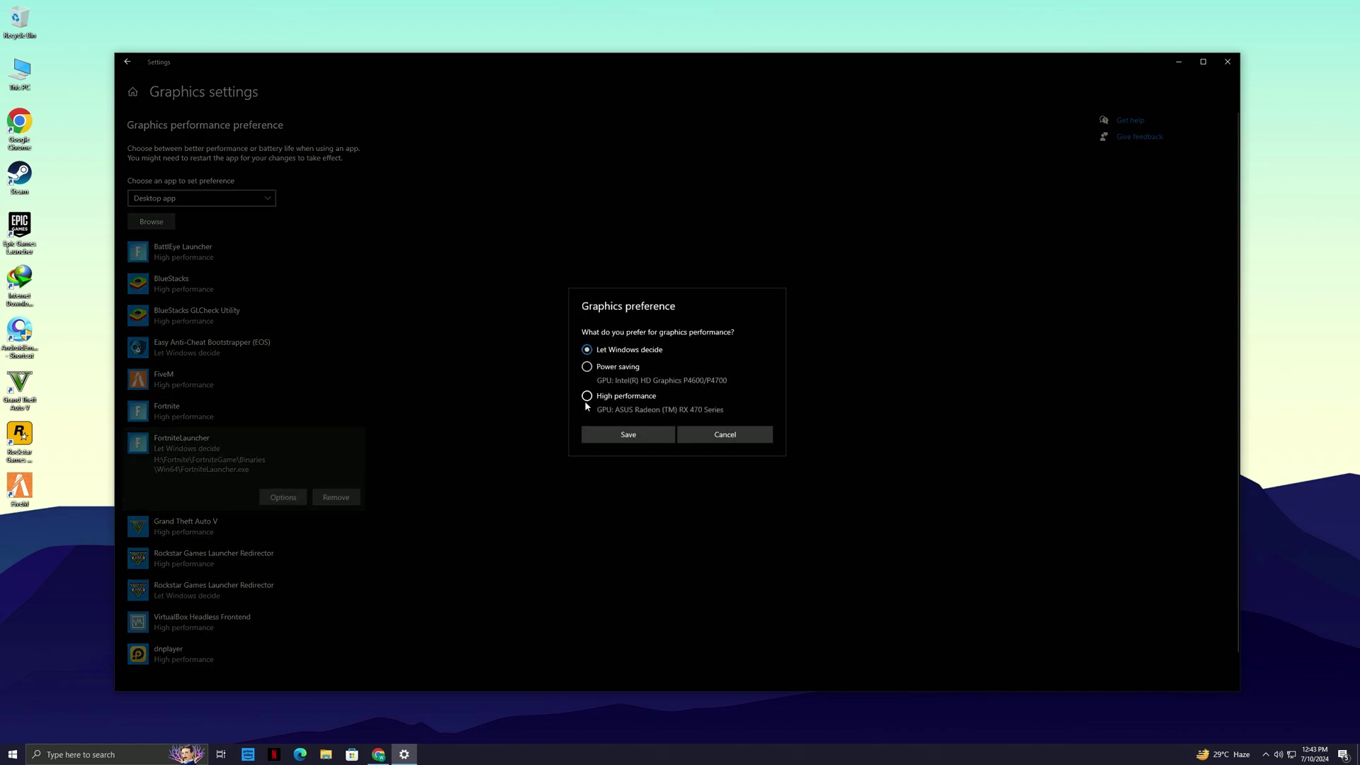
click(615, 435)
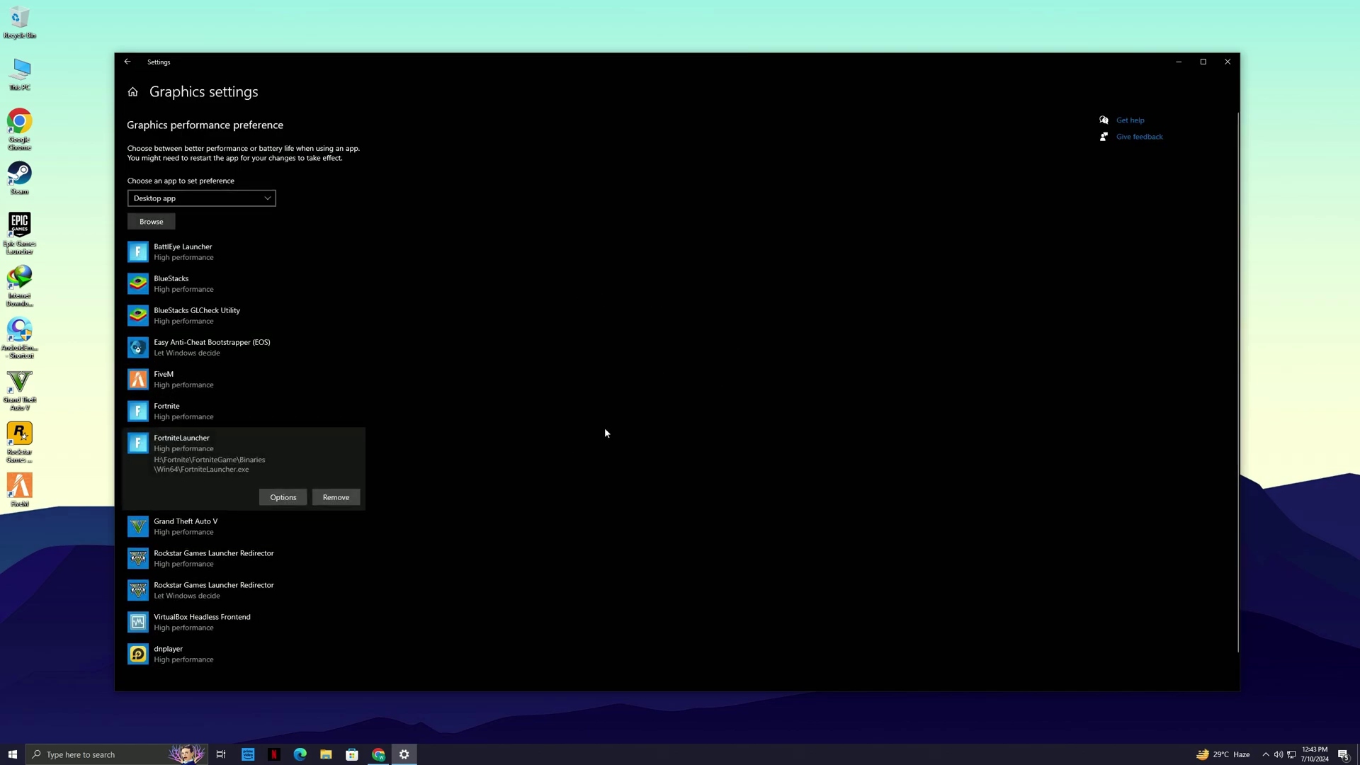
click(1227, 62)
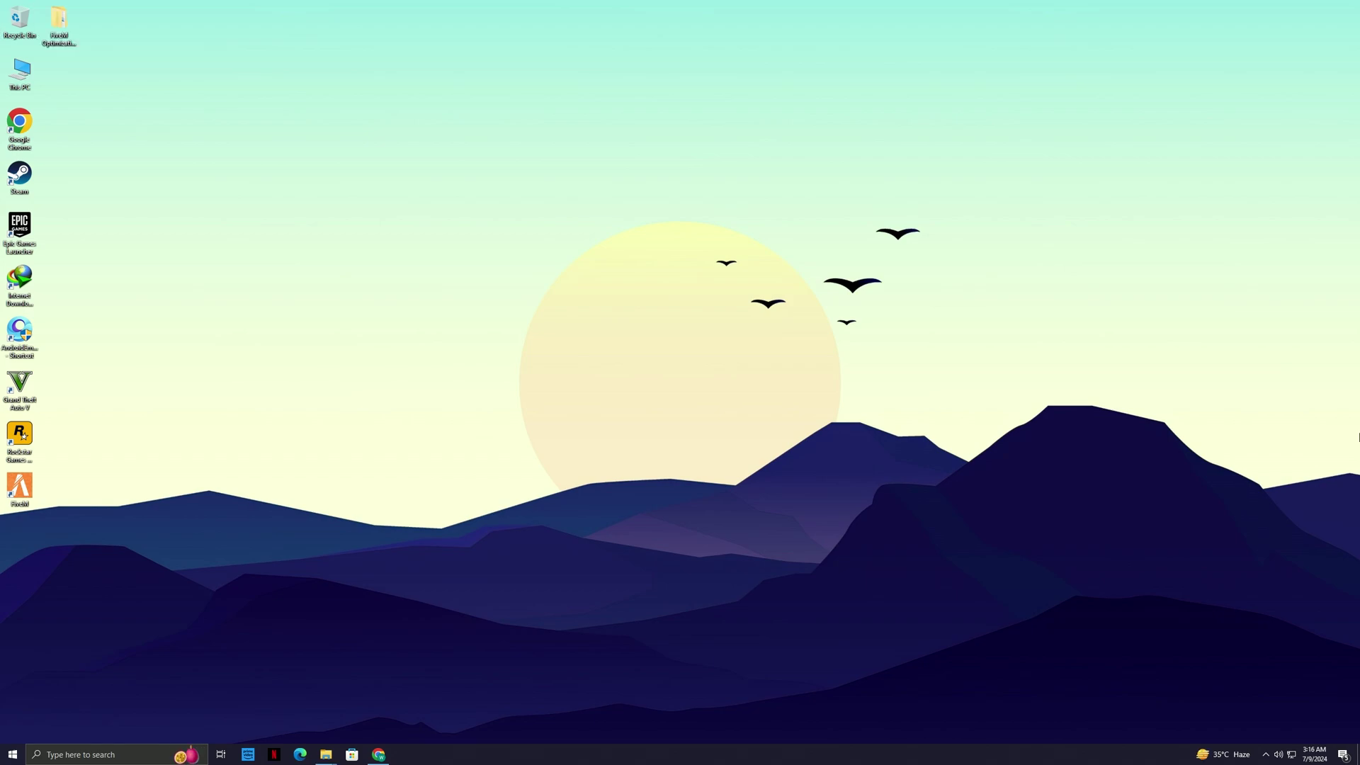
- Open the restore point settings and confirm that system protection is turned on for Local Disk (C:)
click(7, 756)
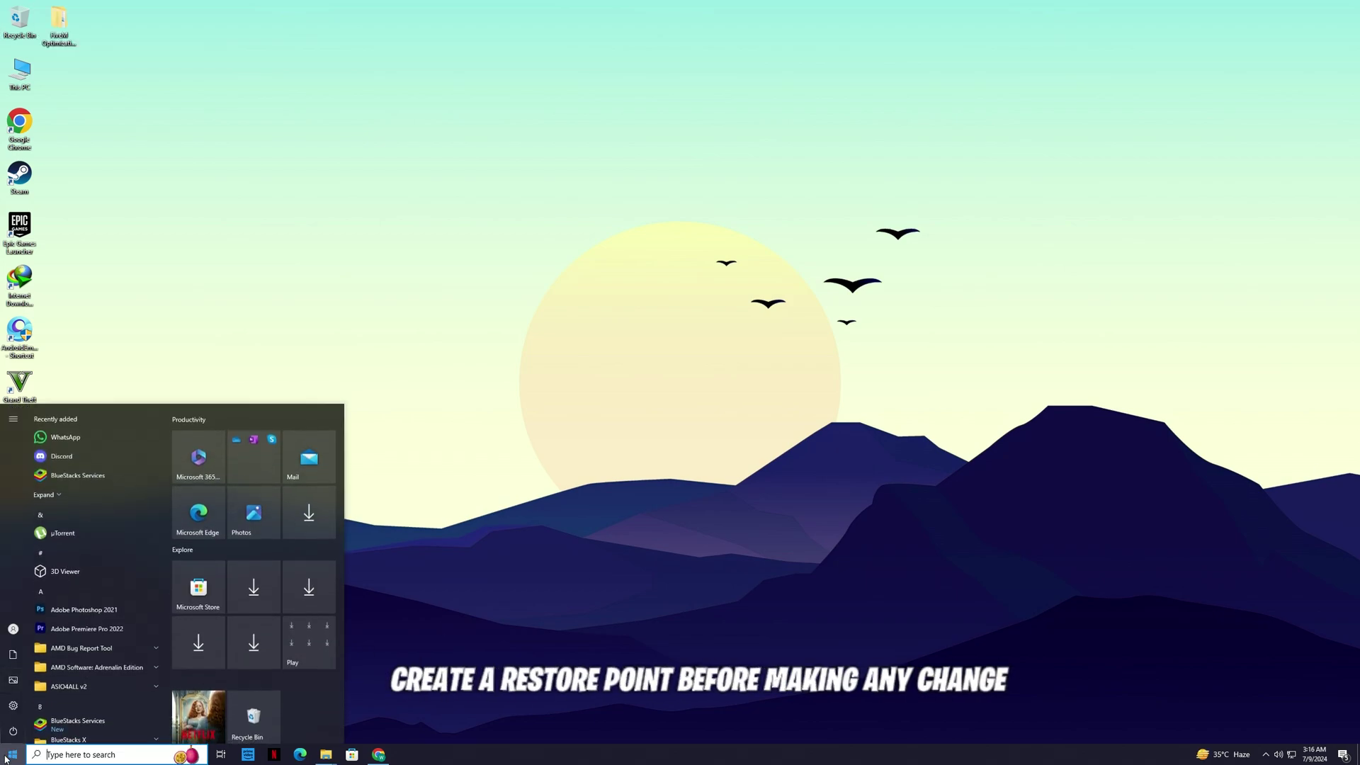
text(restore)
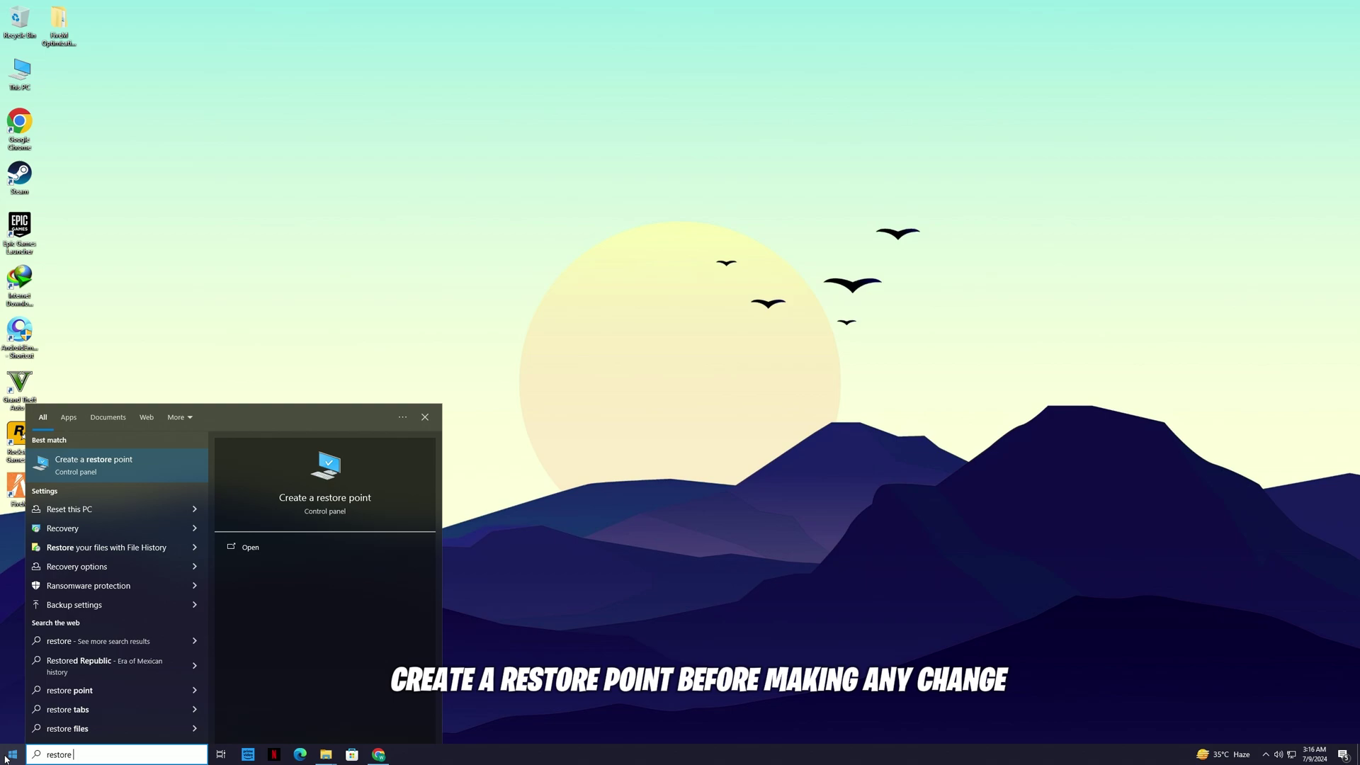
click(107, 464)
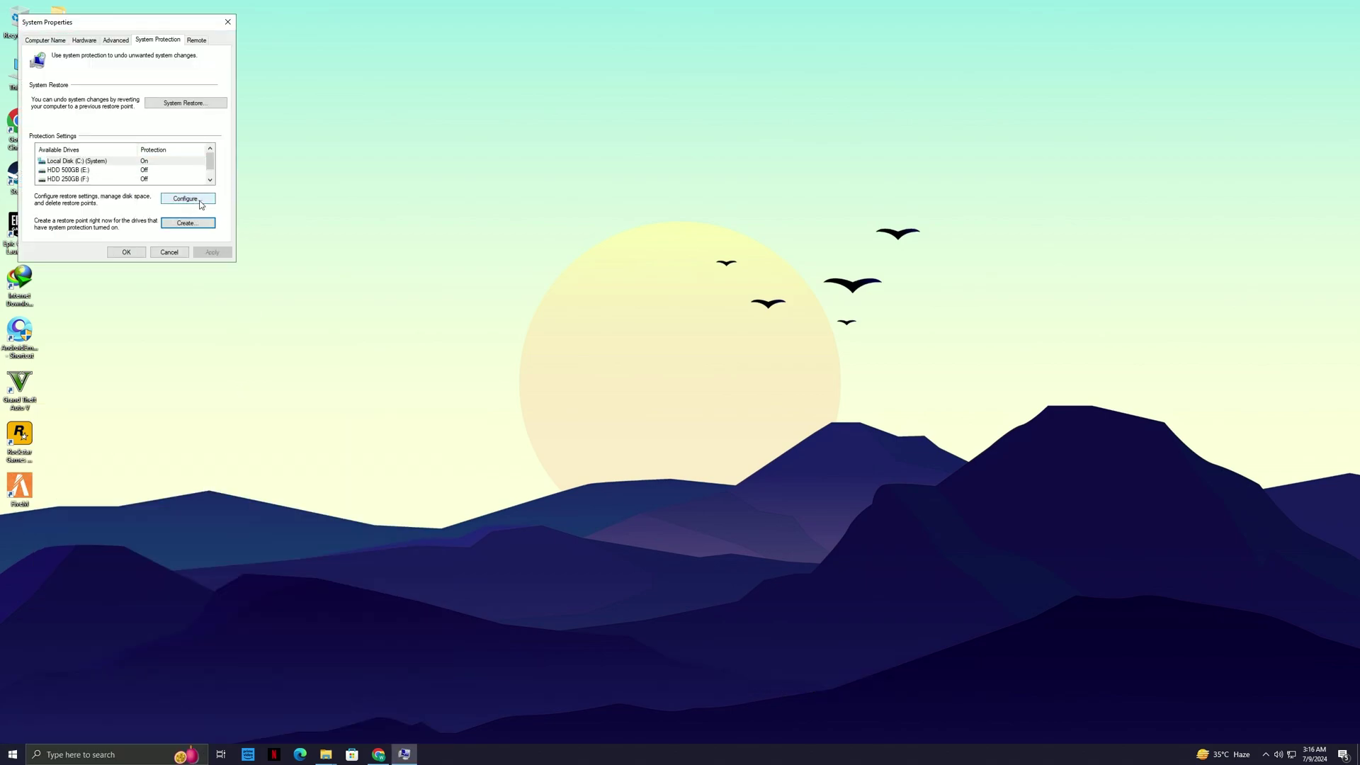
click(186, 200)
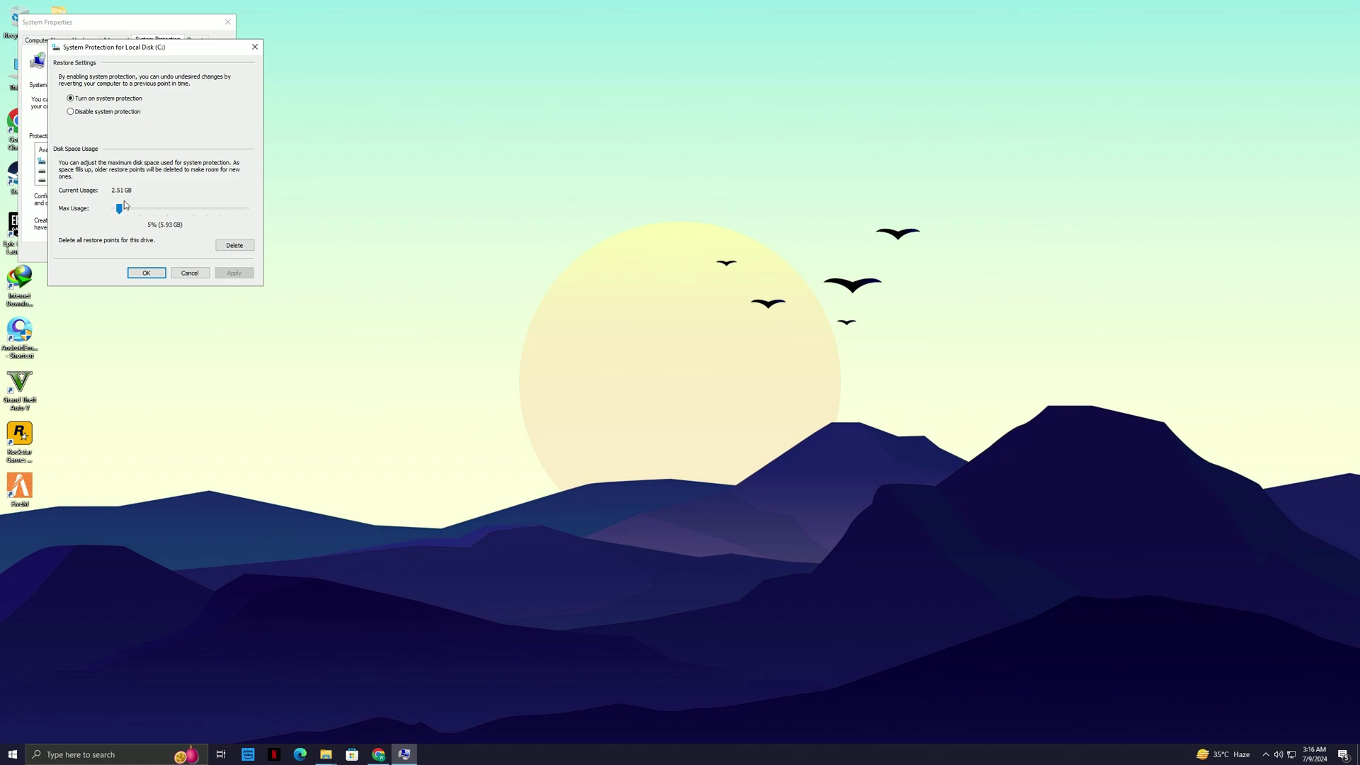
click(139, 271)
- Create a system restore point with the description Before
click(205, 223)
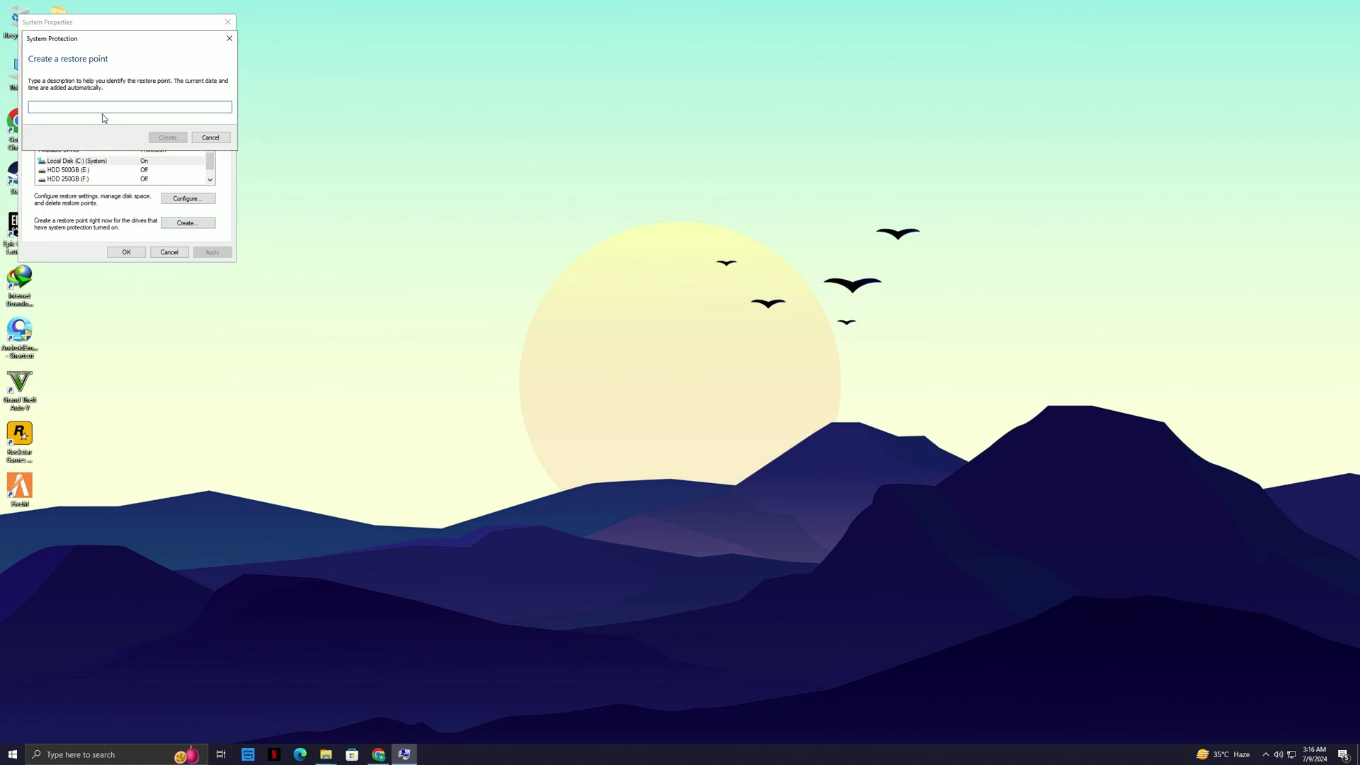
text(Before)
click(178, 138)
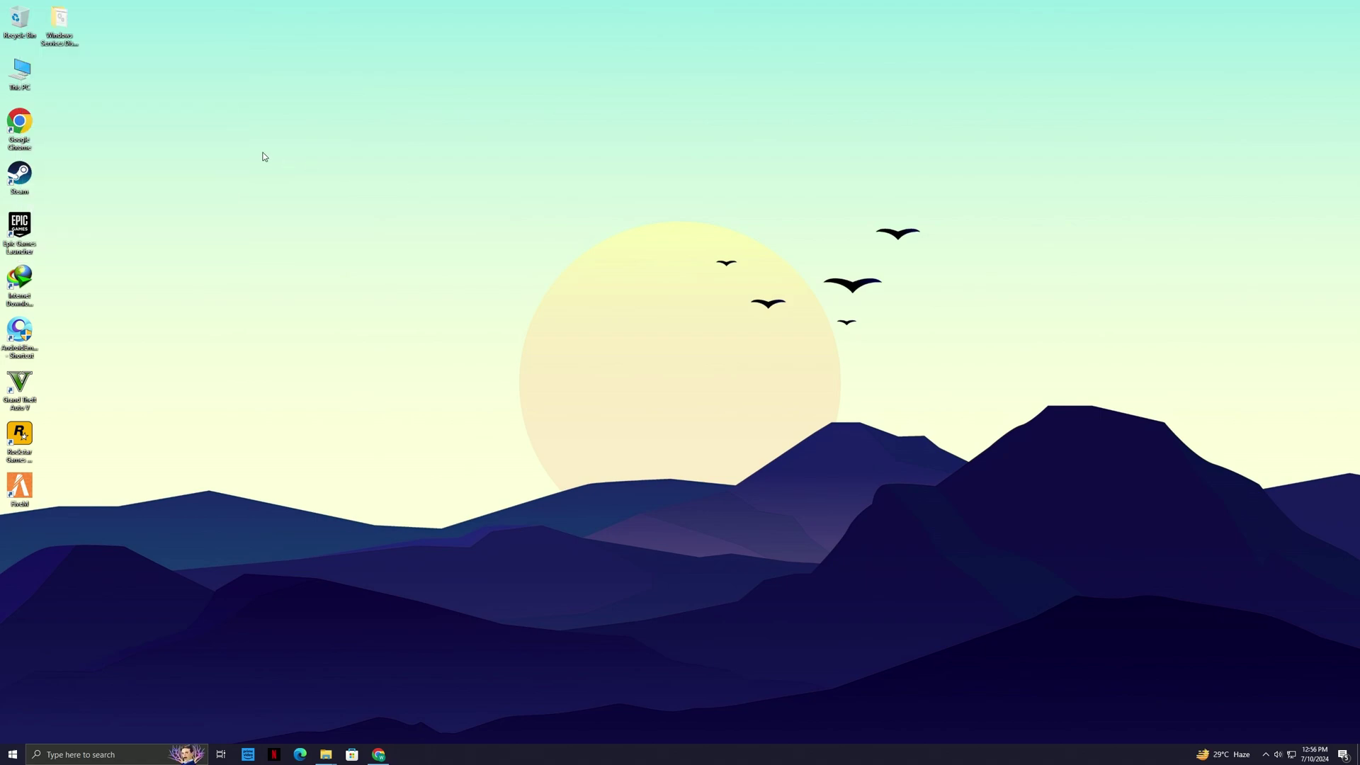
- Run Ultimate Windows Tweaker 4.7.1 as administrator from the Useful Services Disabler folder of the Windows Services Disable PACK
double_click(61, 48)
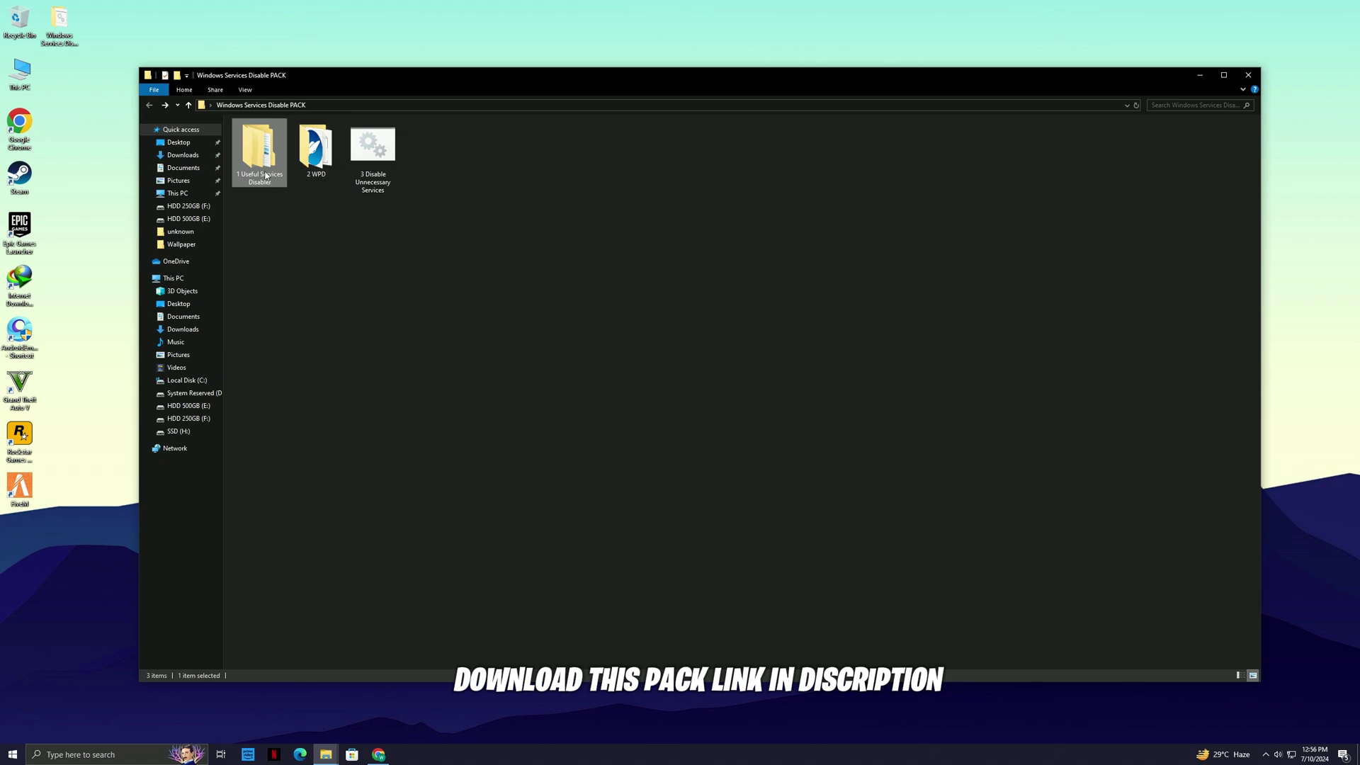
double_click(266, 173)
double_click(272, 150)
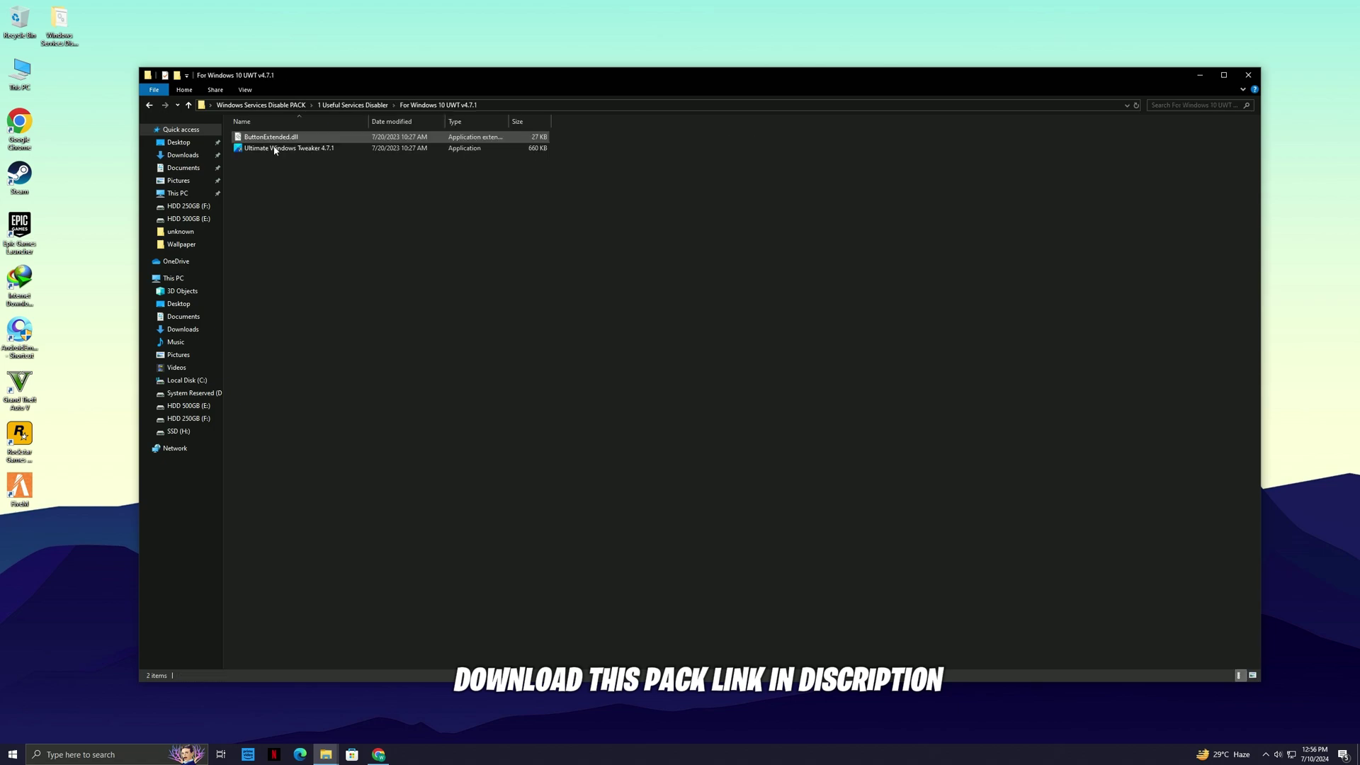
right_click(272, 152)
click(311, 170)
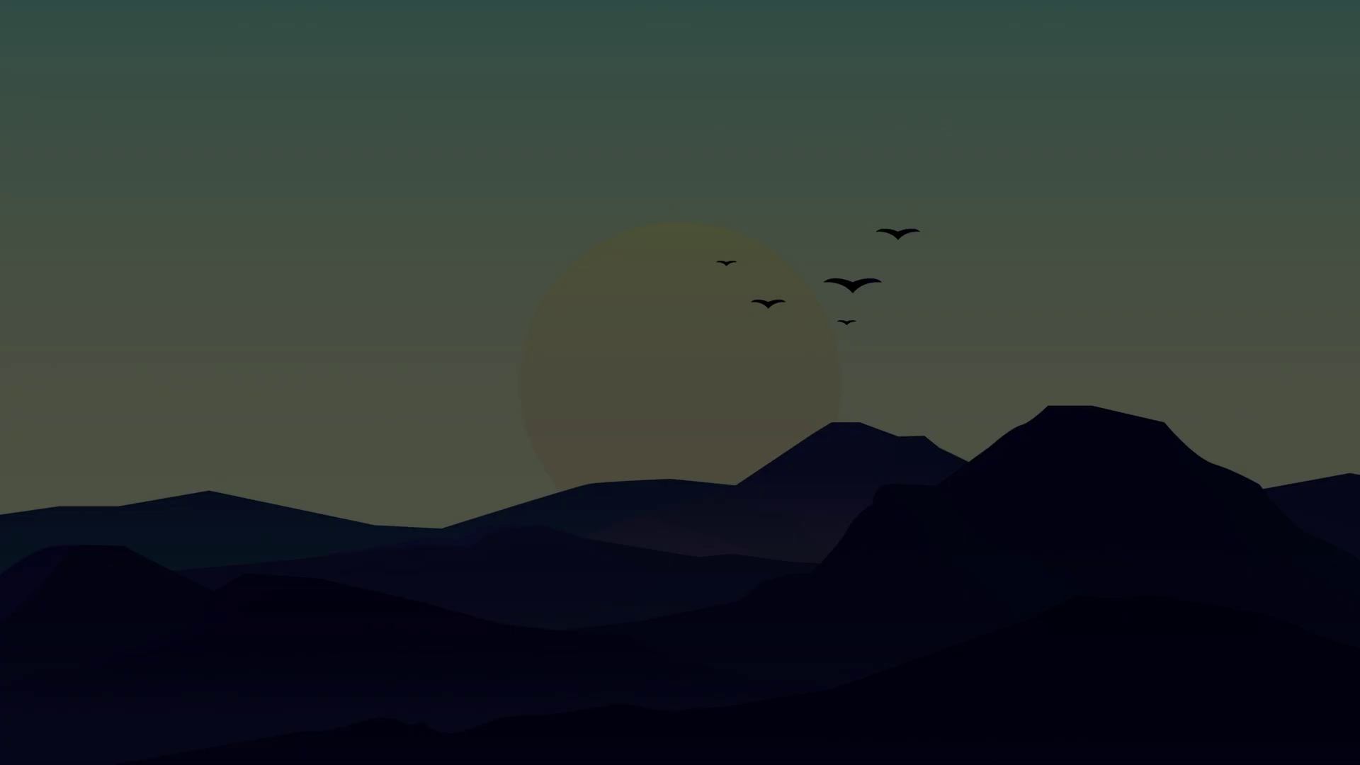
click(625, 451)
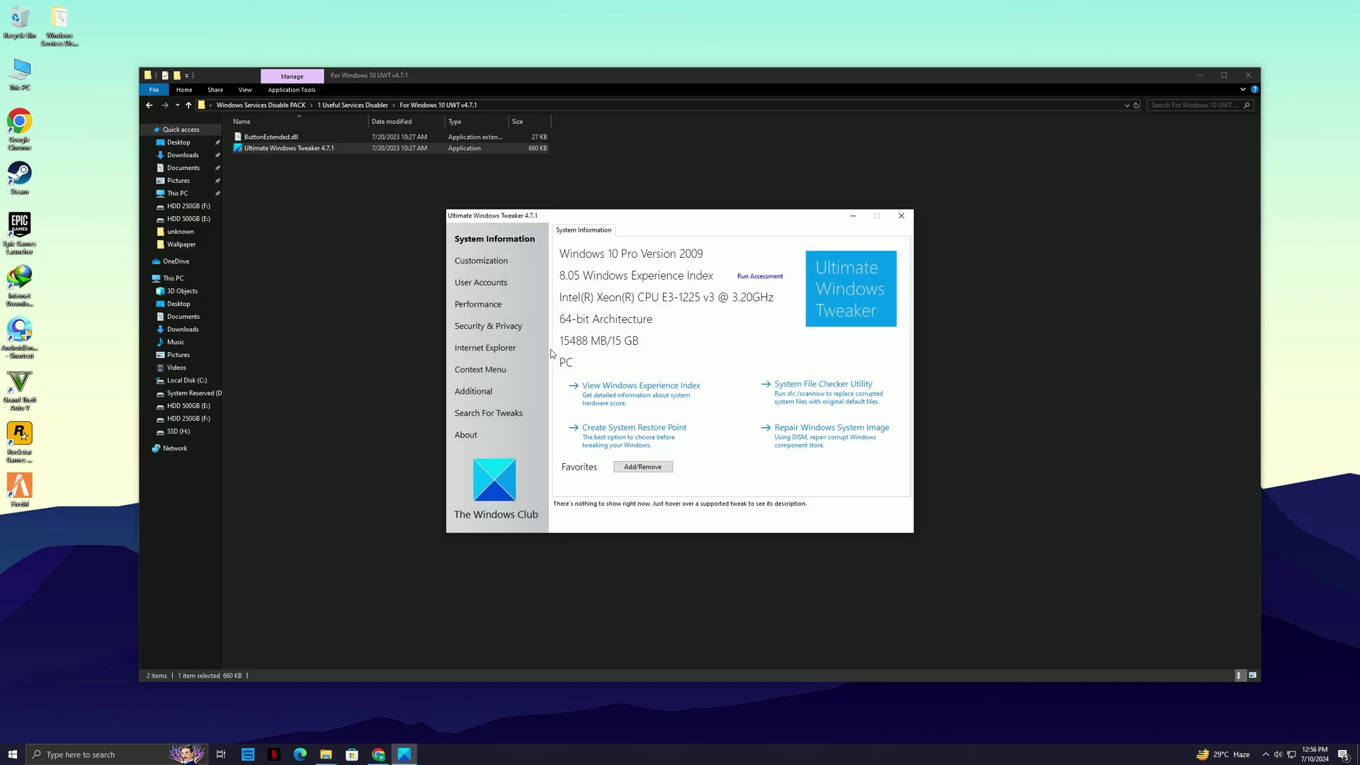
- In the performance tweaks, enable auto-ending non-responsive programs and increased IRQ8 priority, and disable automatic folder view discovery, the search indexer and Edge tab preloading
click(475, 262)
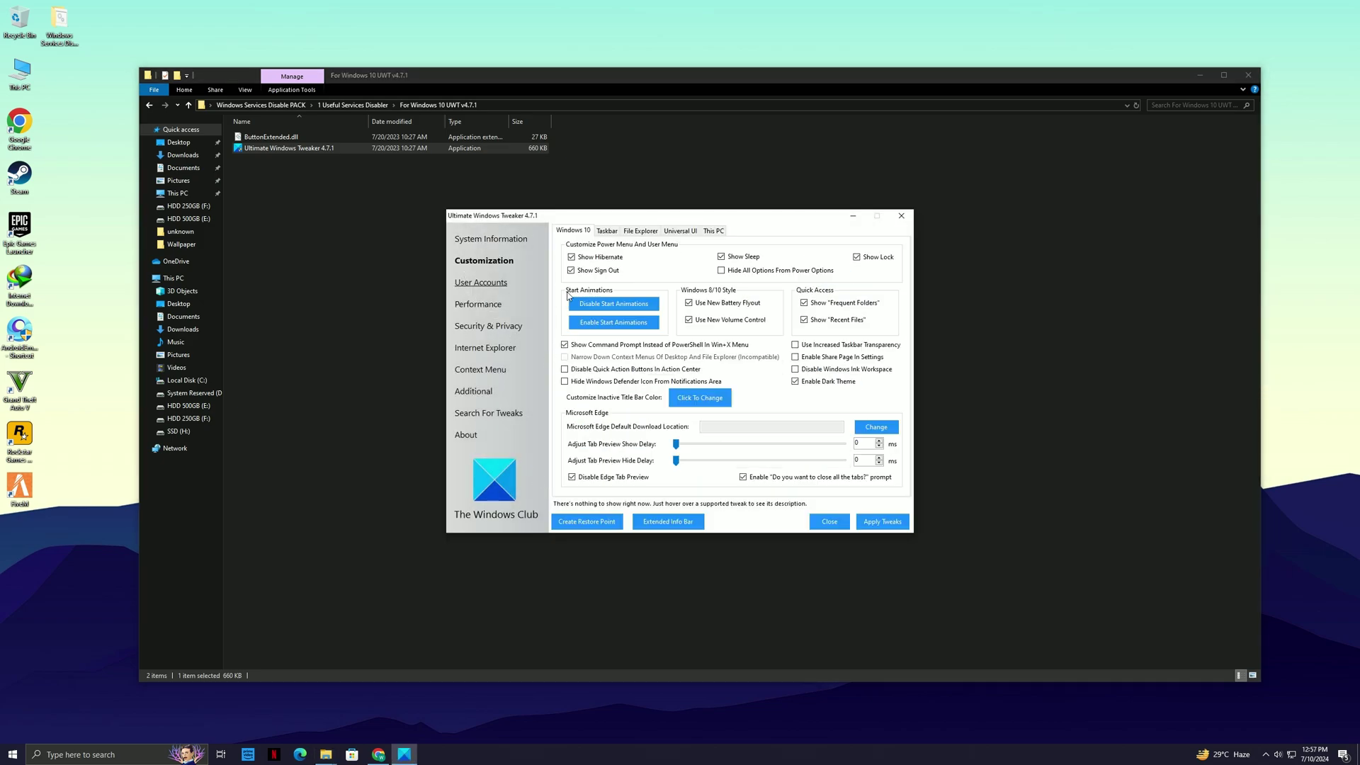
click(471, 305)
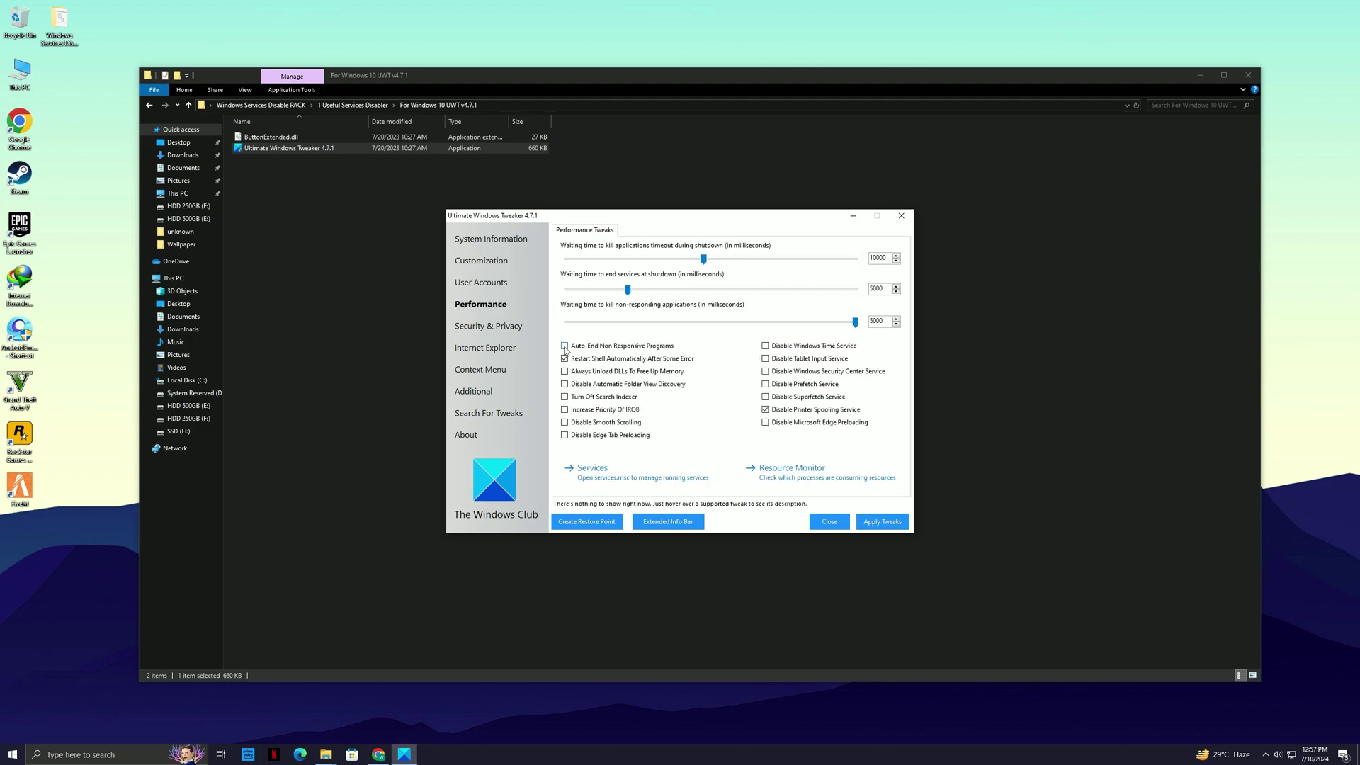
click(565, 347)
click(564, 384)
click(564, 396)
click(564, 410)
click(565, 435)
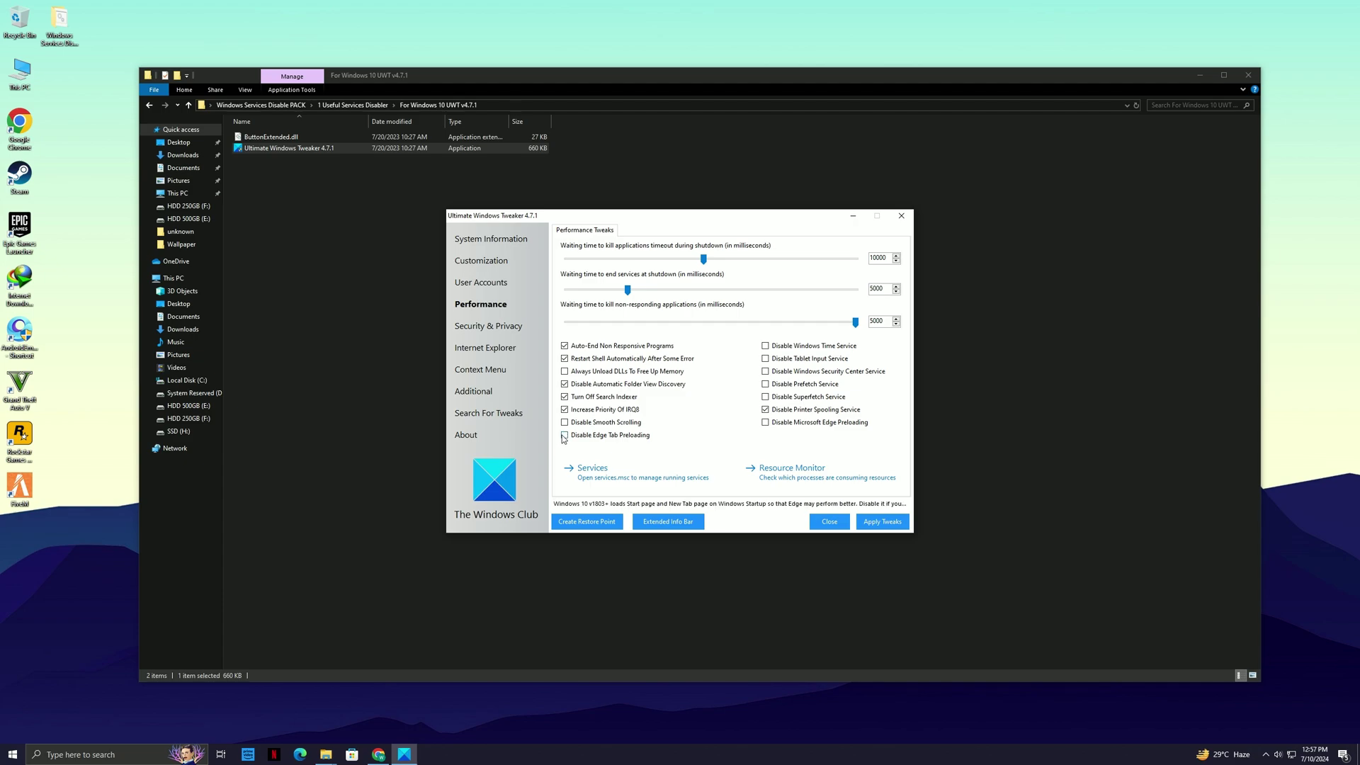
- Disable Microsoft Edge preloading, the Prefetch service and the Windows Time service
click(768, 423)
click(766, 385)
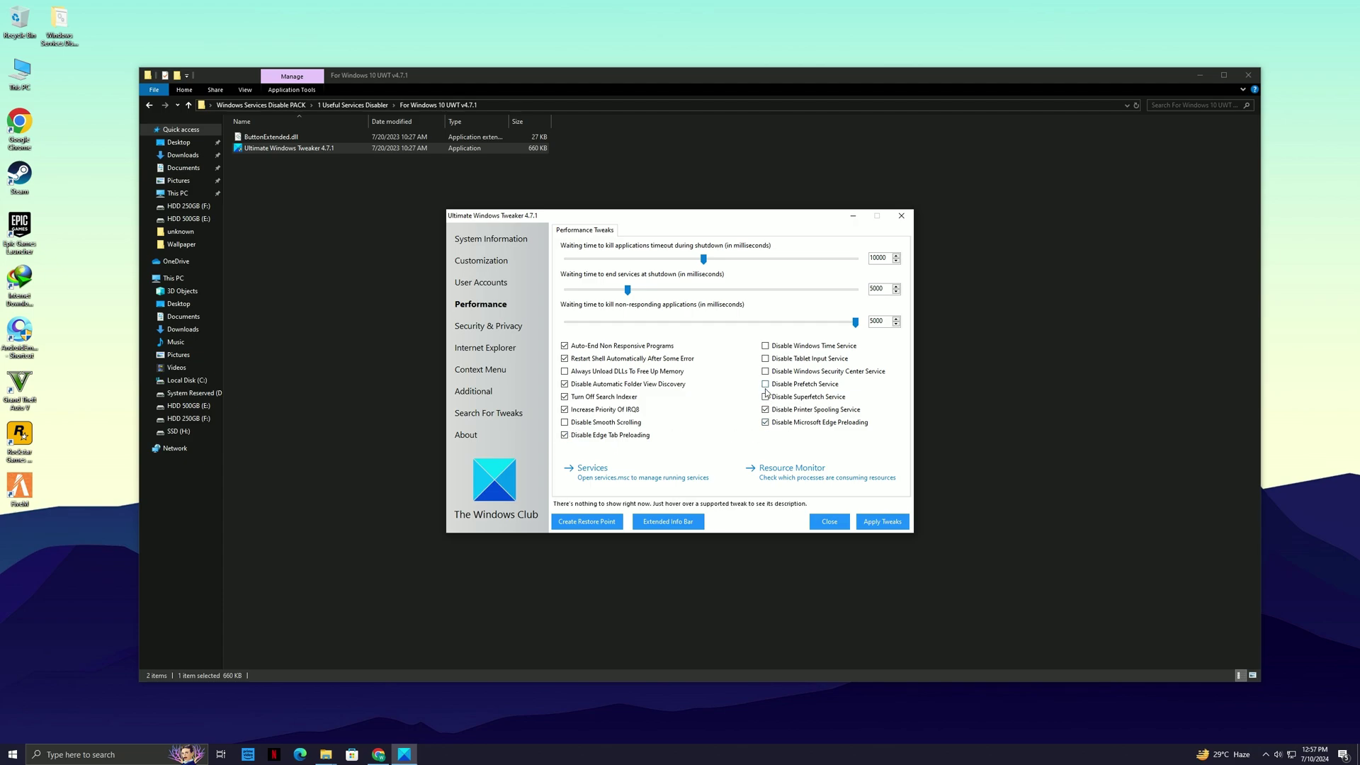
click(765, 351)
- In Security Settings, disable Registry Editor, Control Panel, Task Manager, Timeline Feature, Auto Logon Shift Override, File Explorer Options Menu, MMC Snap-ins and Encrypting File System
click(489, 326)
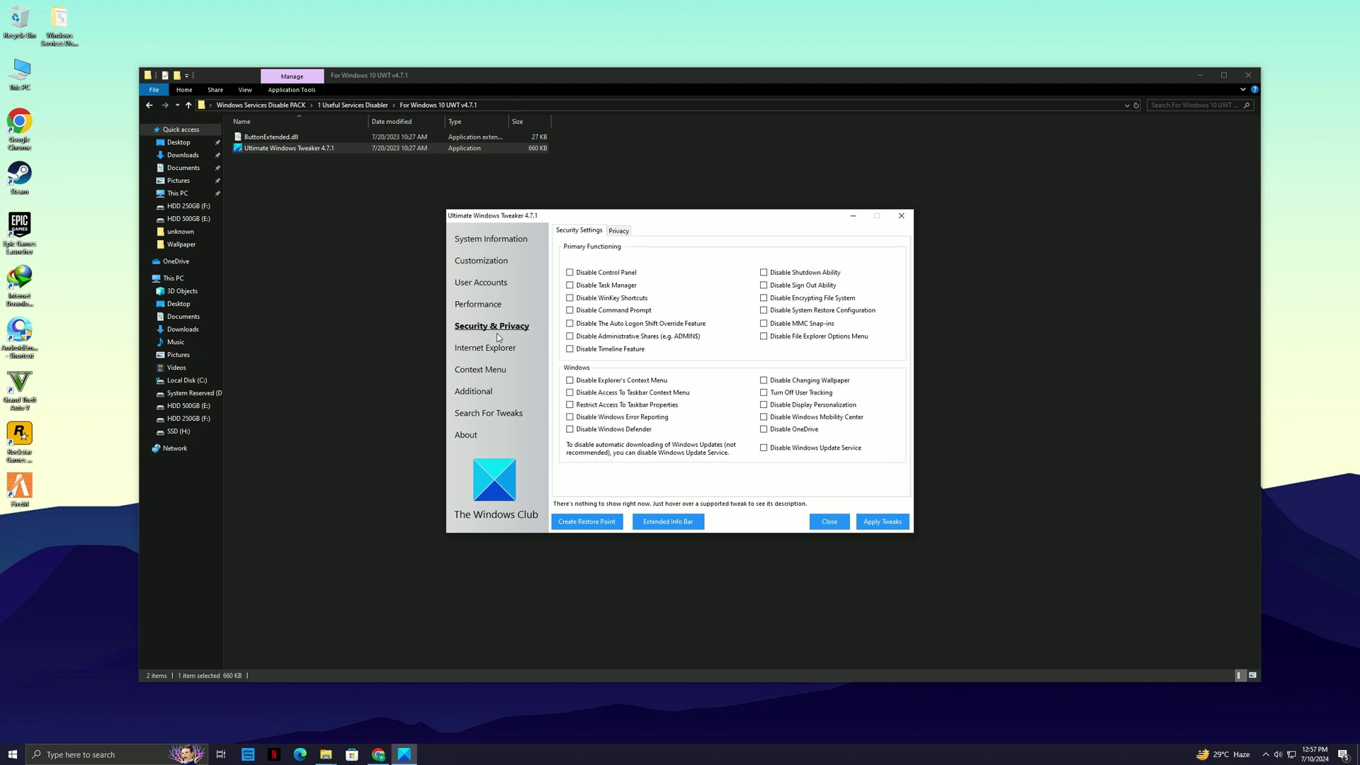
click(570, 286)
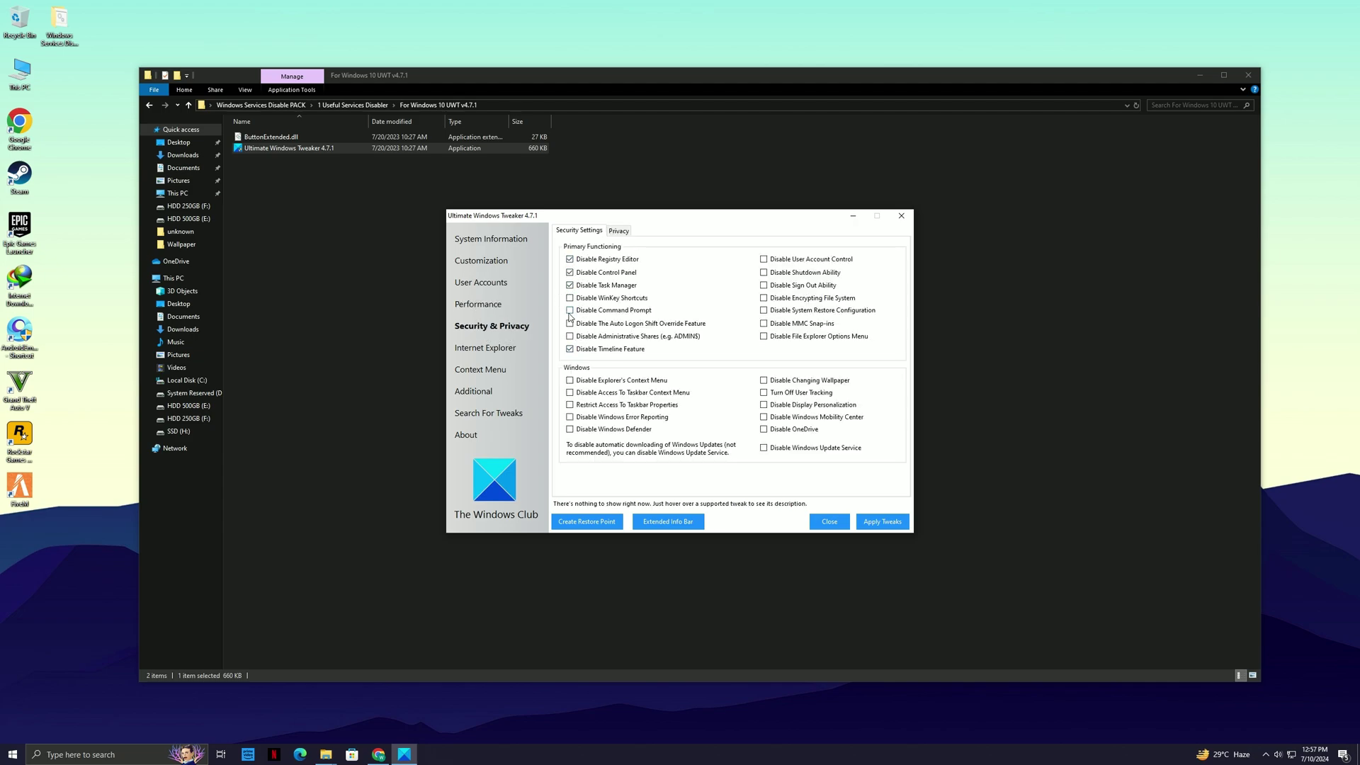
click(570, 324)
click(772, 338)
click(764, 323)
click(765, 299)
- Turn off user tracking and disable Windows Mobility Center, OneDrive and Explorer's context menu in the Windows security settings
click(764, 394)
click(764, 418)
click(765, 430)
click(570, 430)
click(572, 381)
click(571, 429)
- Enable the menu bar and suggested sites in the Internet Explorer tweaks
click(484, 351)
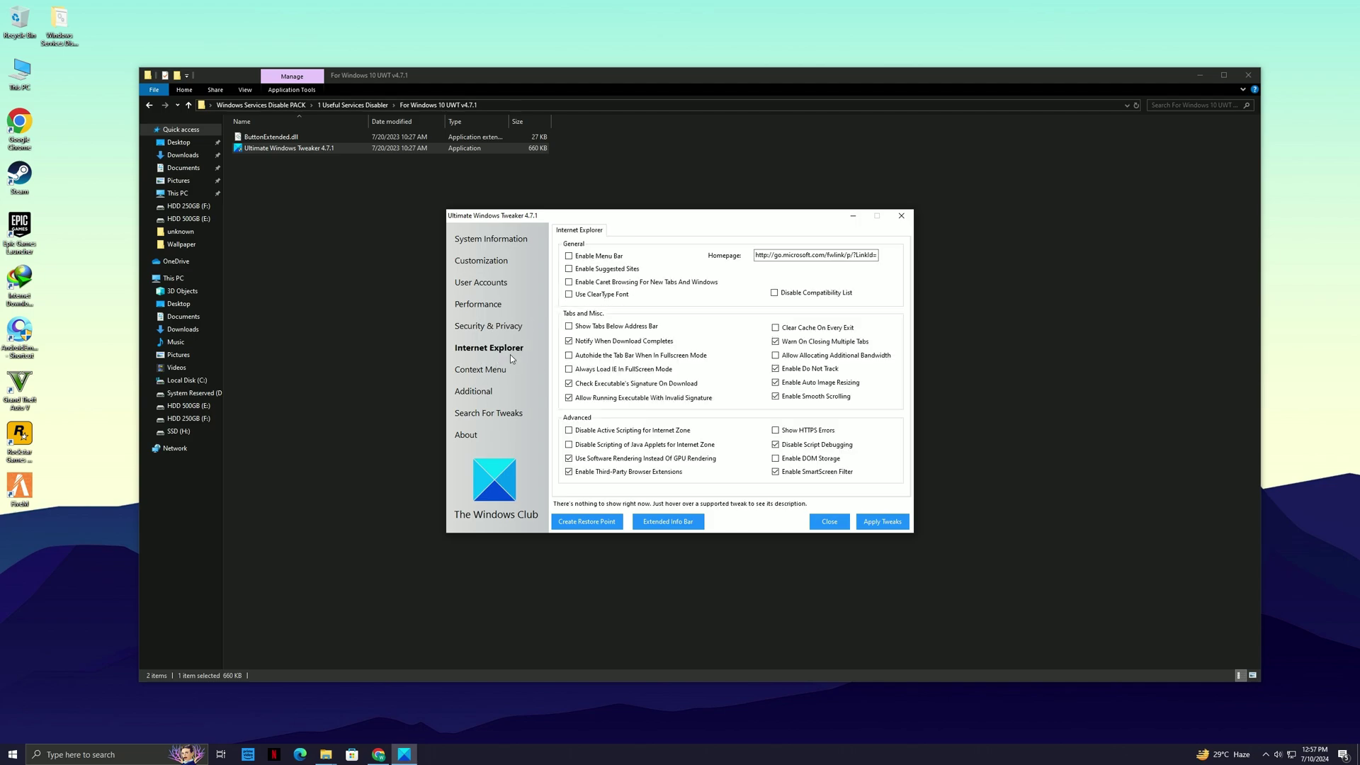
click(570, 258)
click(570, 269)
- In the additional network tweaks, disable recent shares, hide the computer from the browser list and enable NTLM 2 support, then apply all tweaks
click(475, 394)
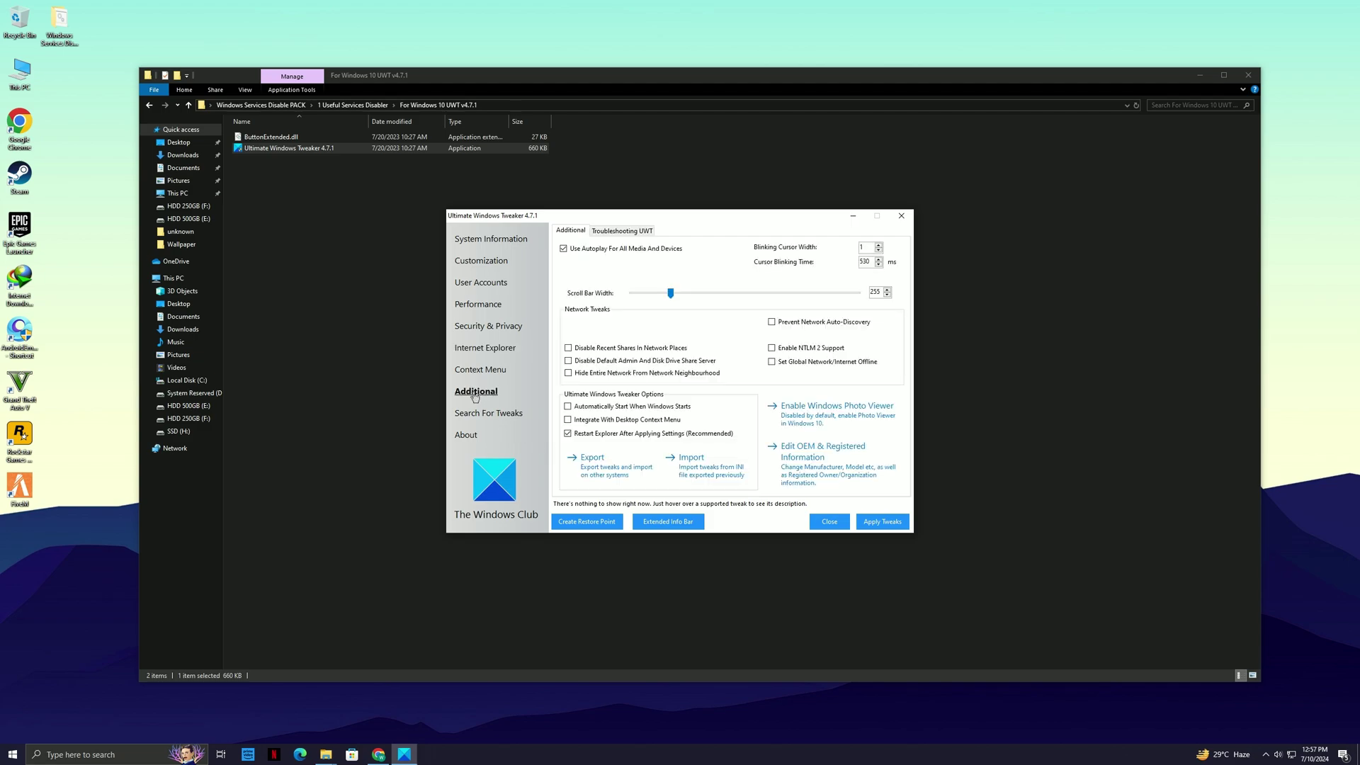
click(568, 348)
click(772, 335)
click(779, 349)
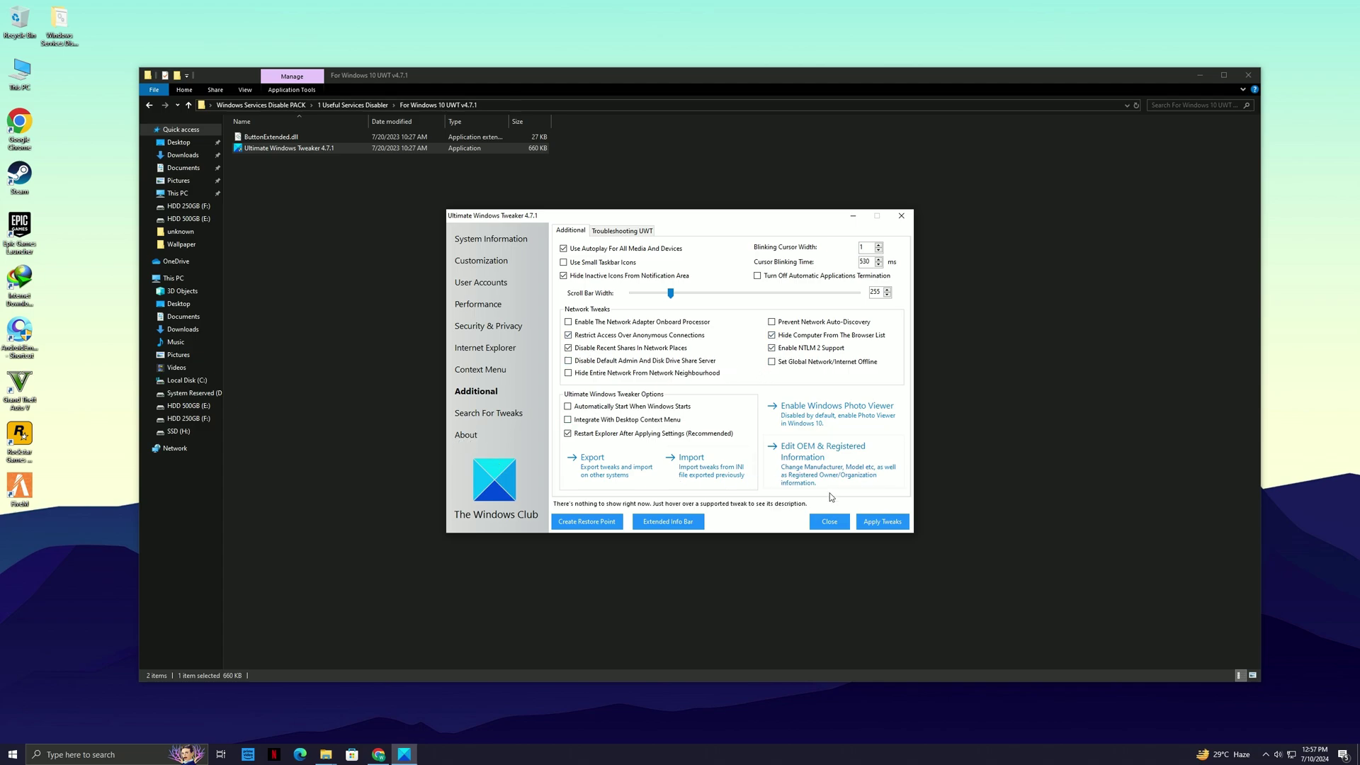
click(875, 524)
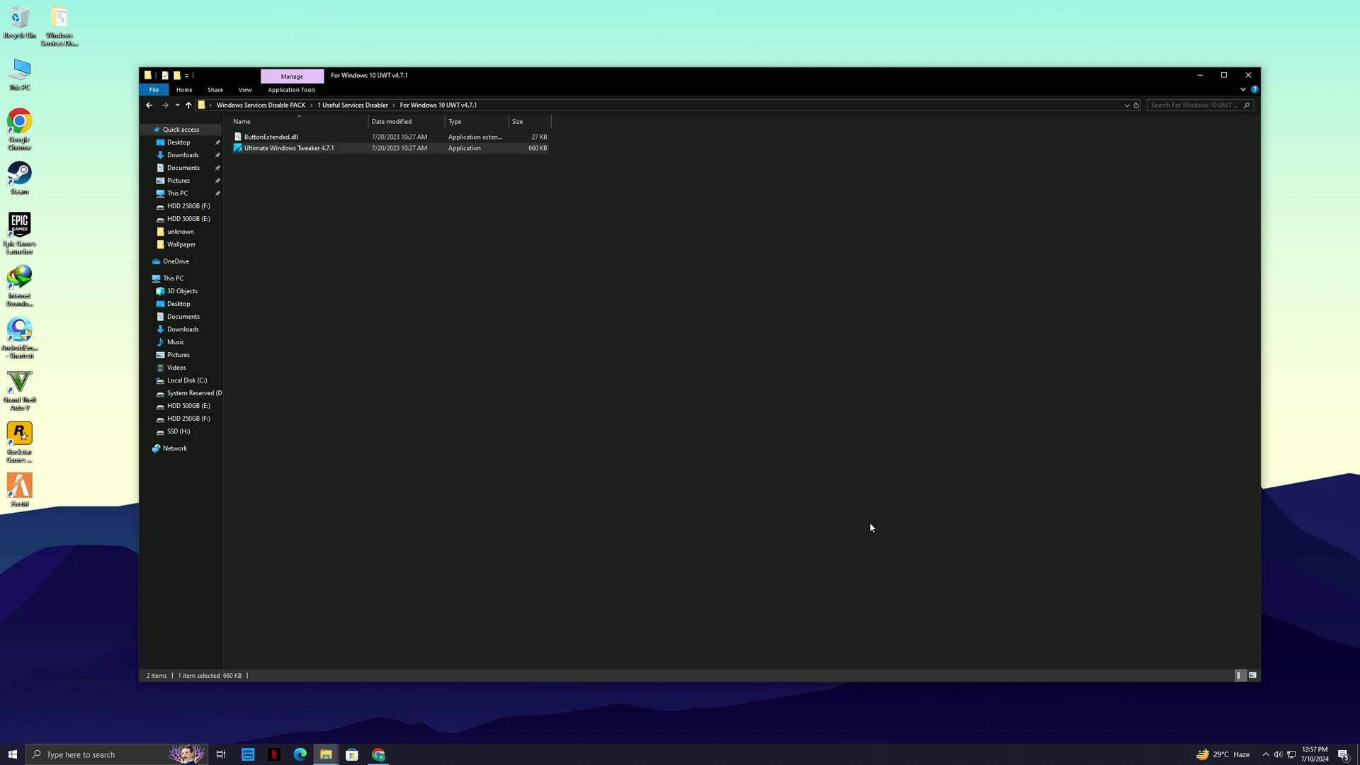
- Return to the Windows Services Disable PACK folder and run WPD from its 2 WPD folder as administrator
click(149, 105)
click(149, 104)
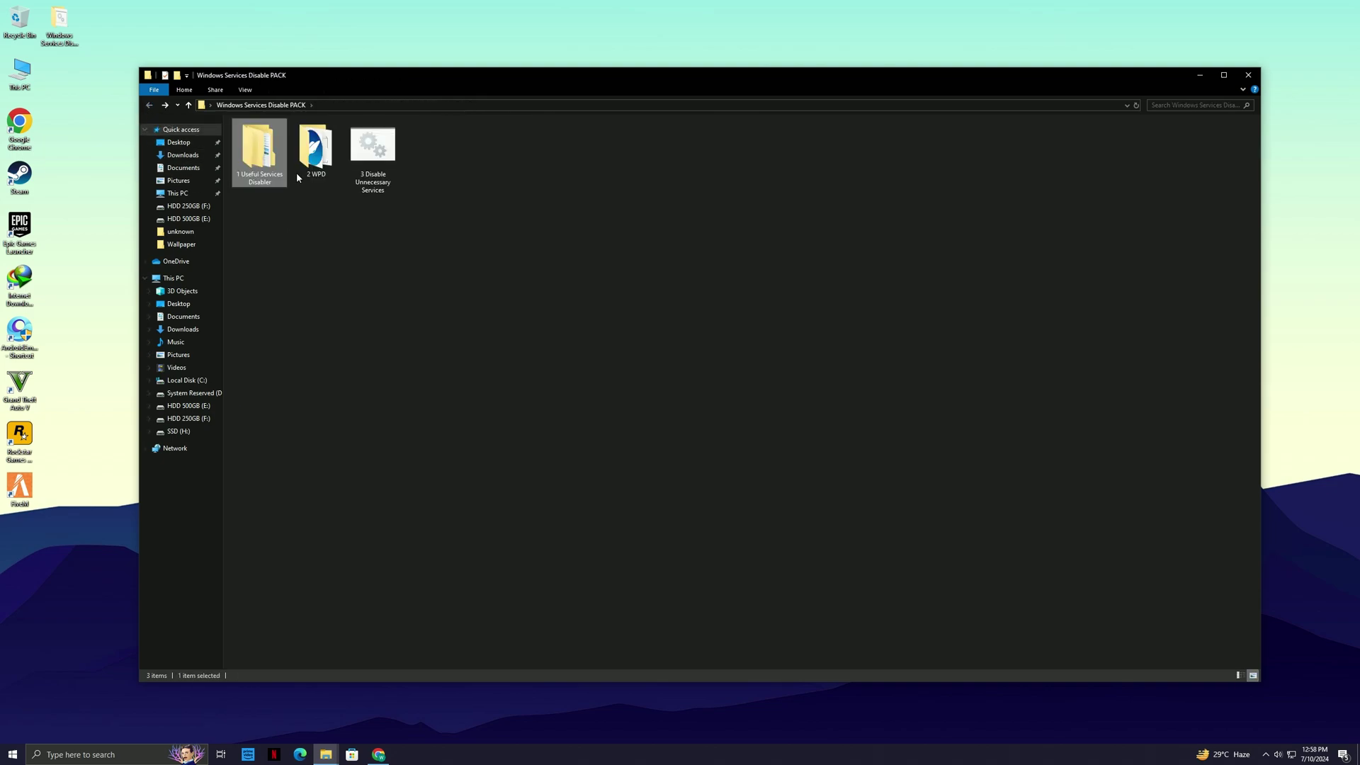
double_click(326, 162)
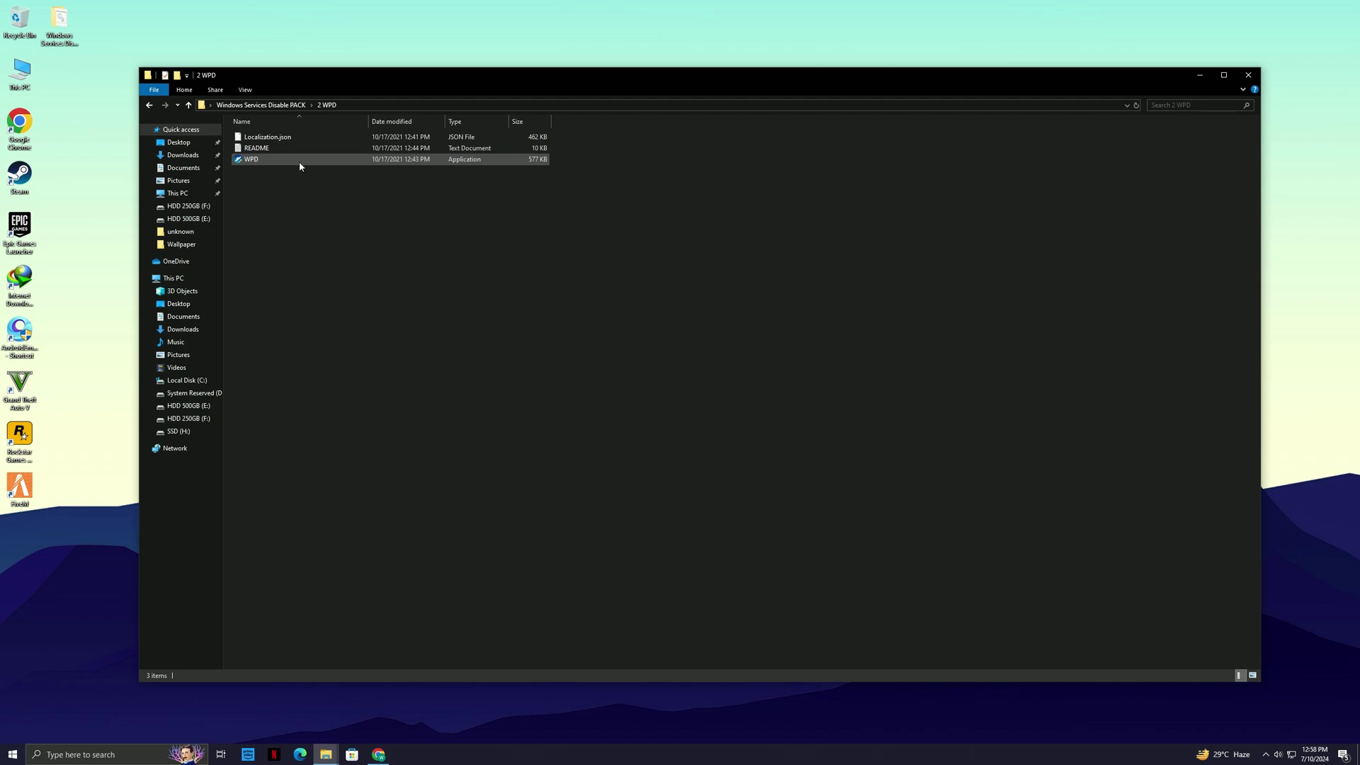
right_click(299, 162)
click(270, 164)
right_click(269, 164)
click(299, 181)
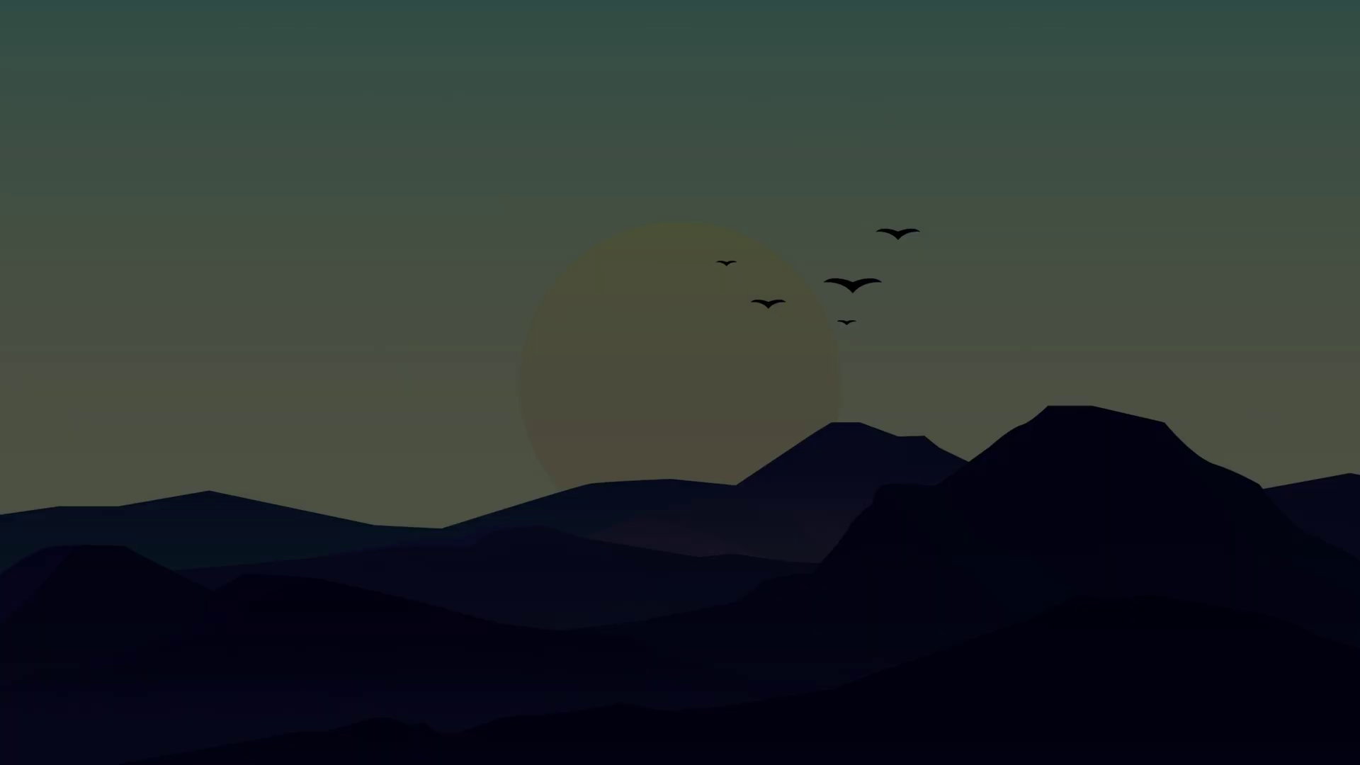
click(652, 448)
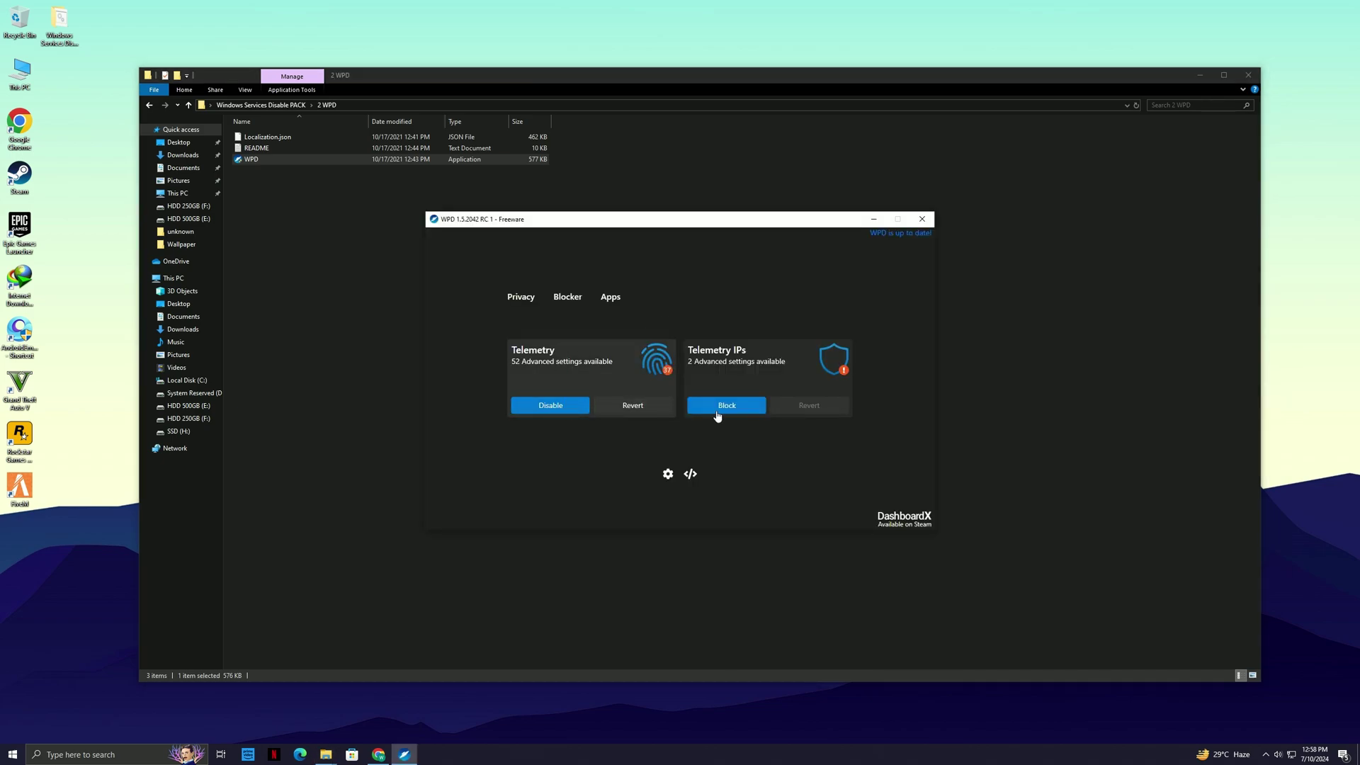
- Block the telemetry IPs and disable telemetry in WPD, then close it and return to the pack folder
click(729, 409)
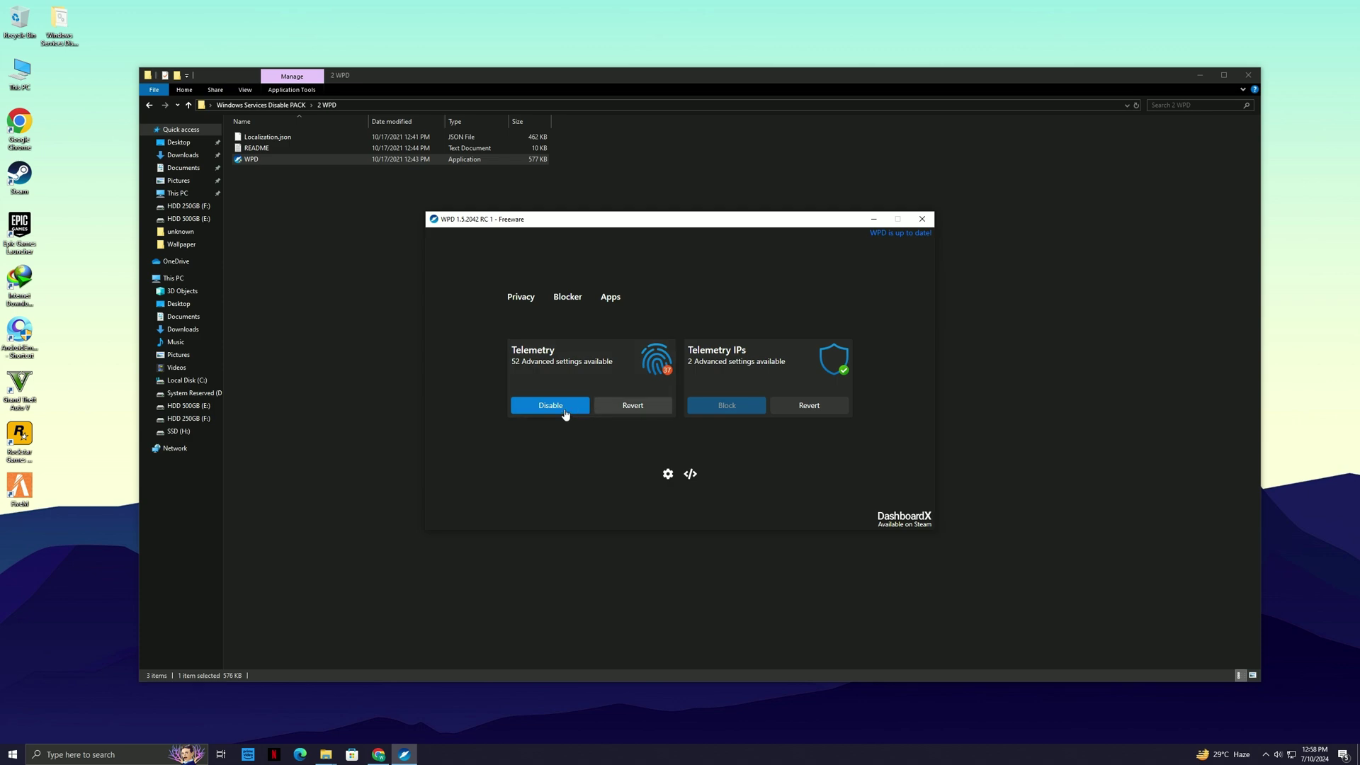
click(565, 410)
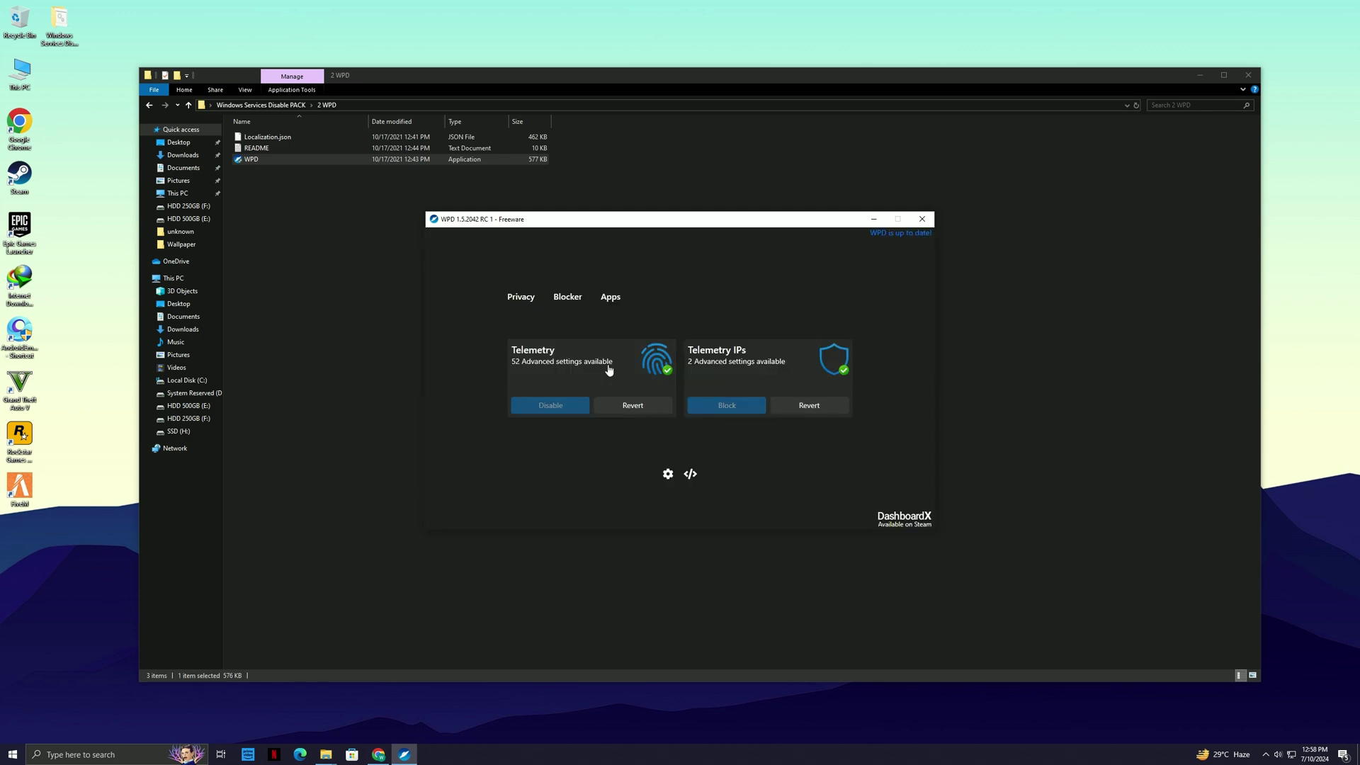
click(921, 219)
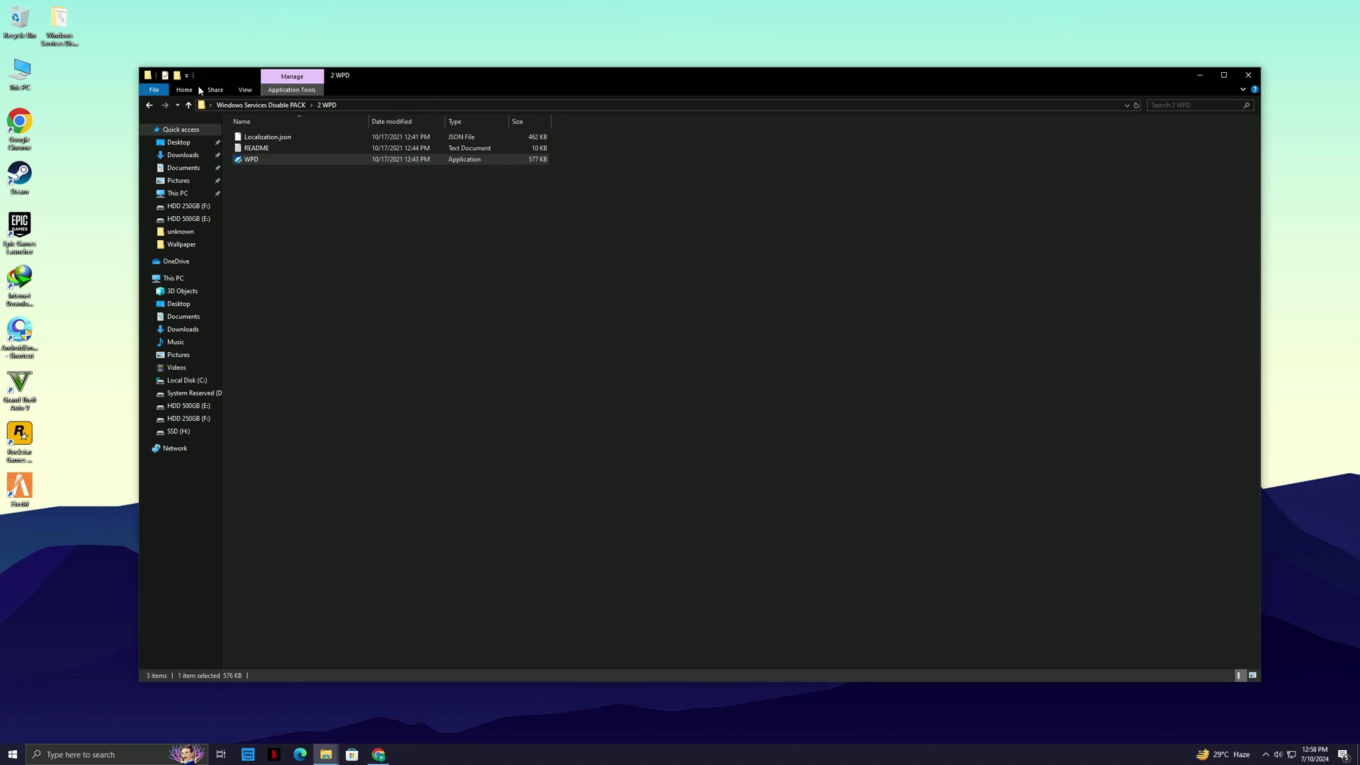
click(189, 104)
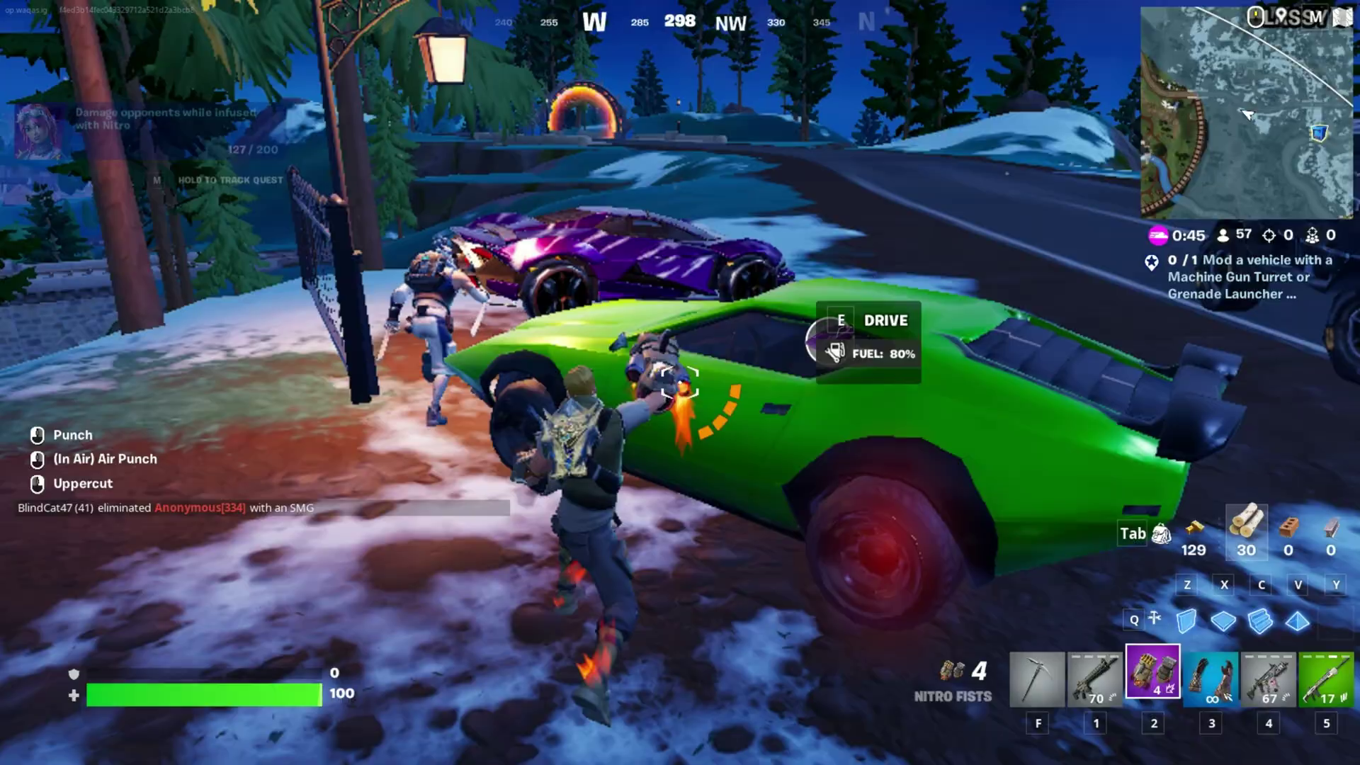
key(w)
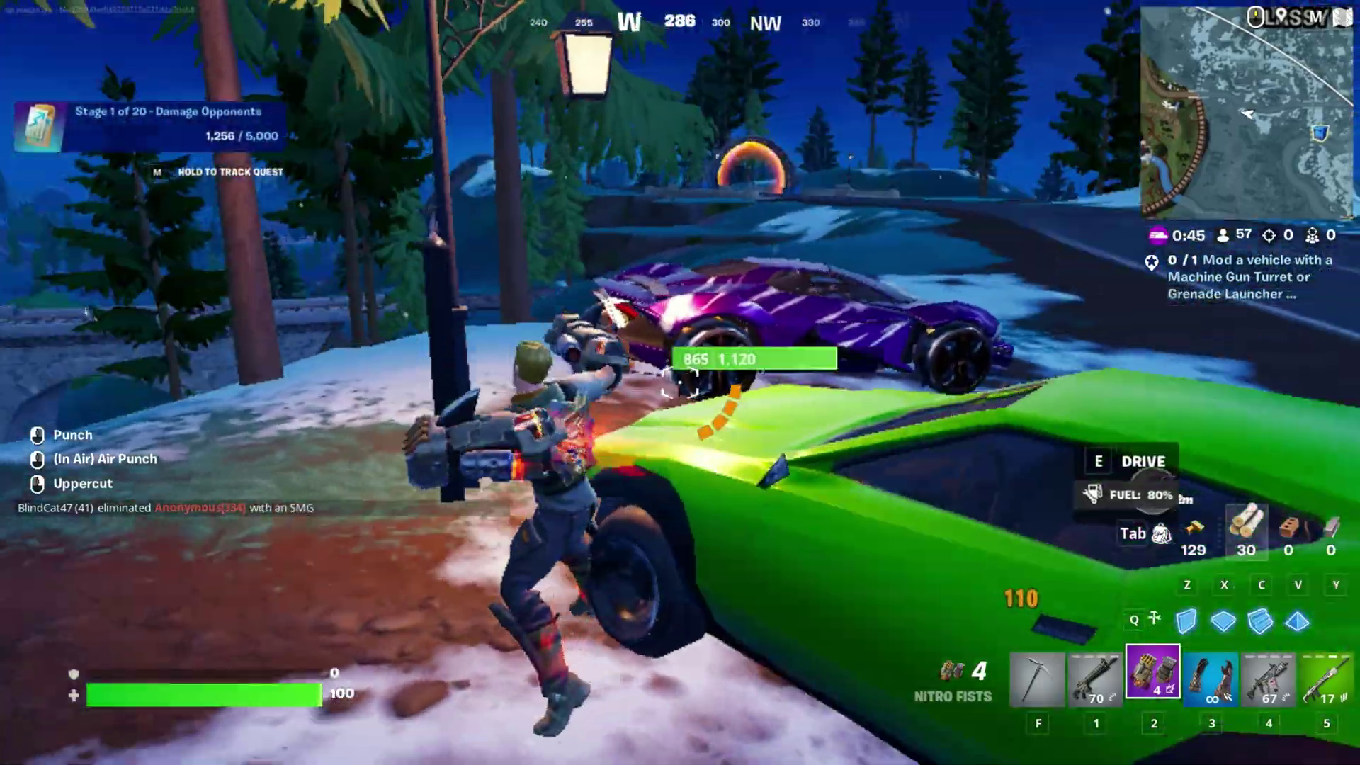
key(w)
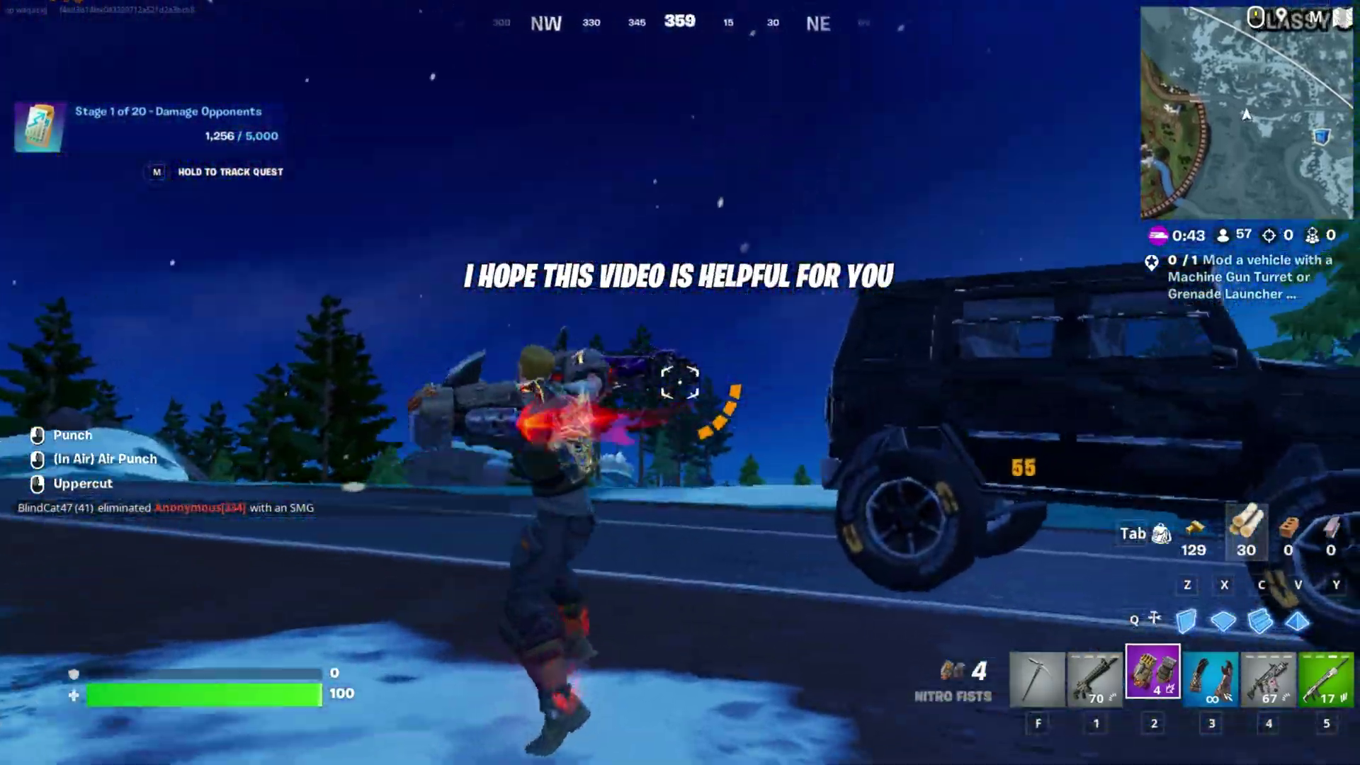
key(w)
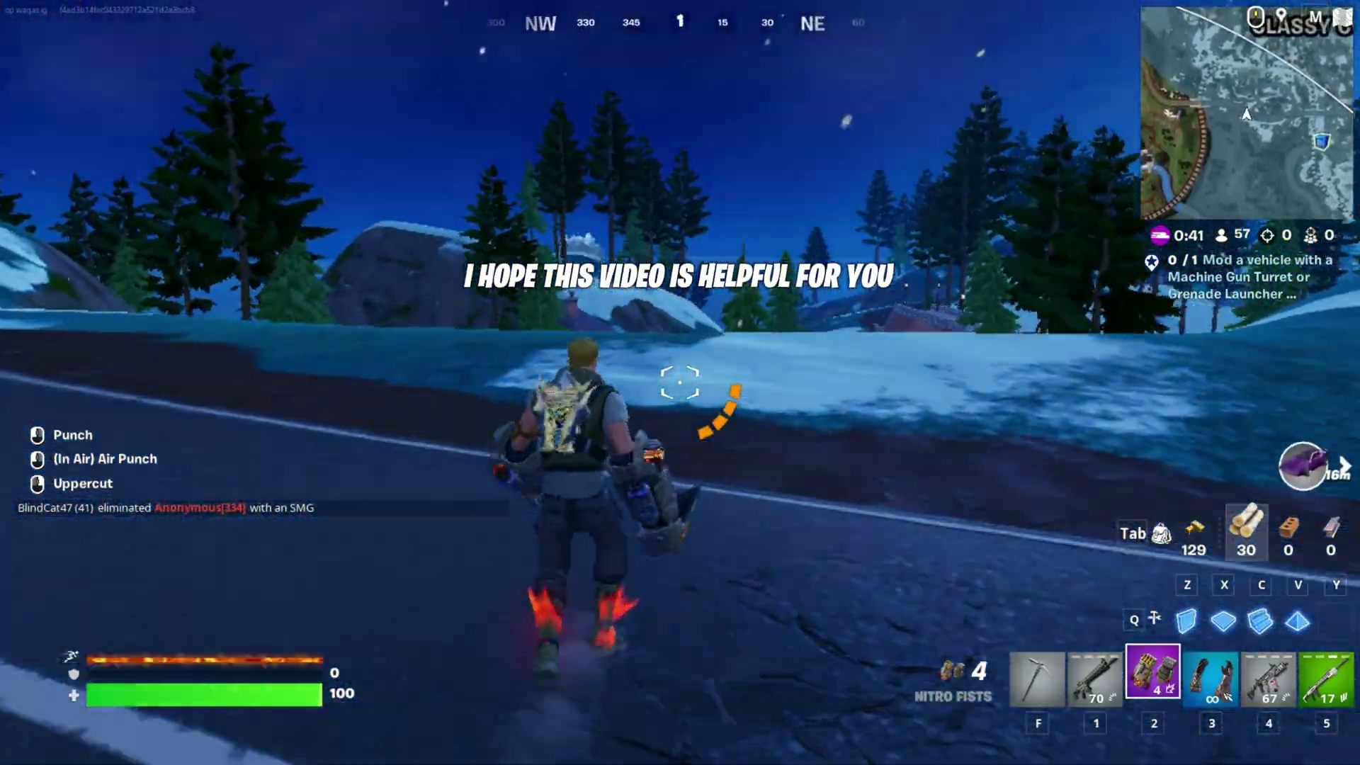
key(w)
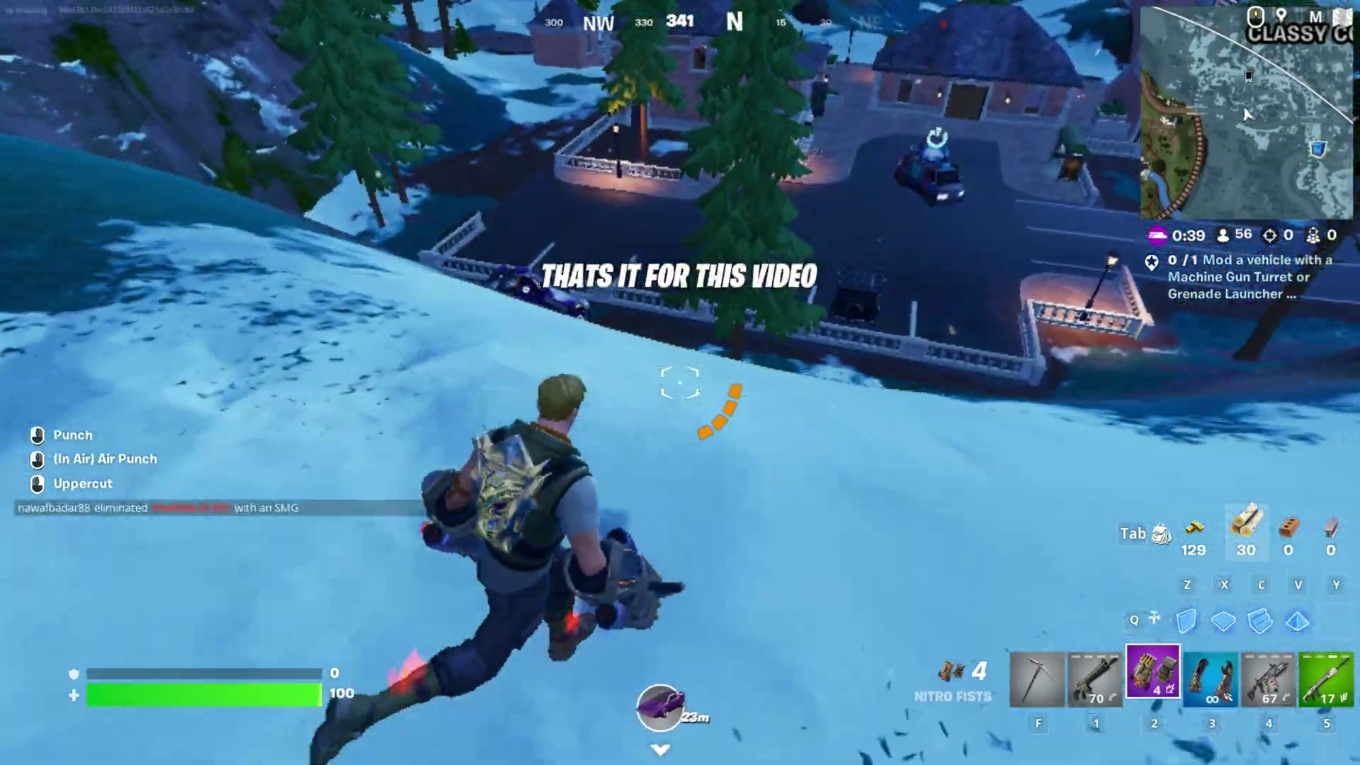
click(680, 382)
key(w)
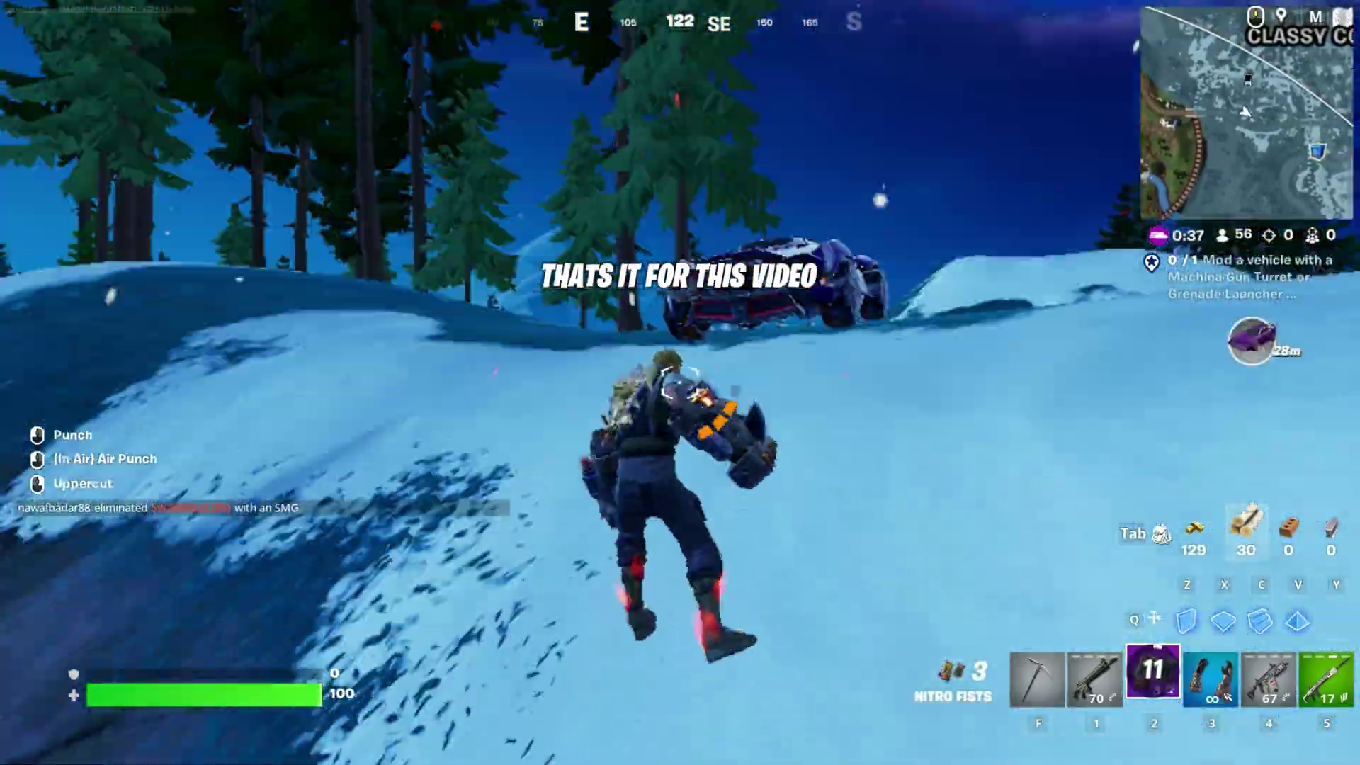
key(w)
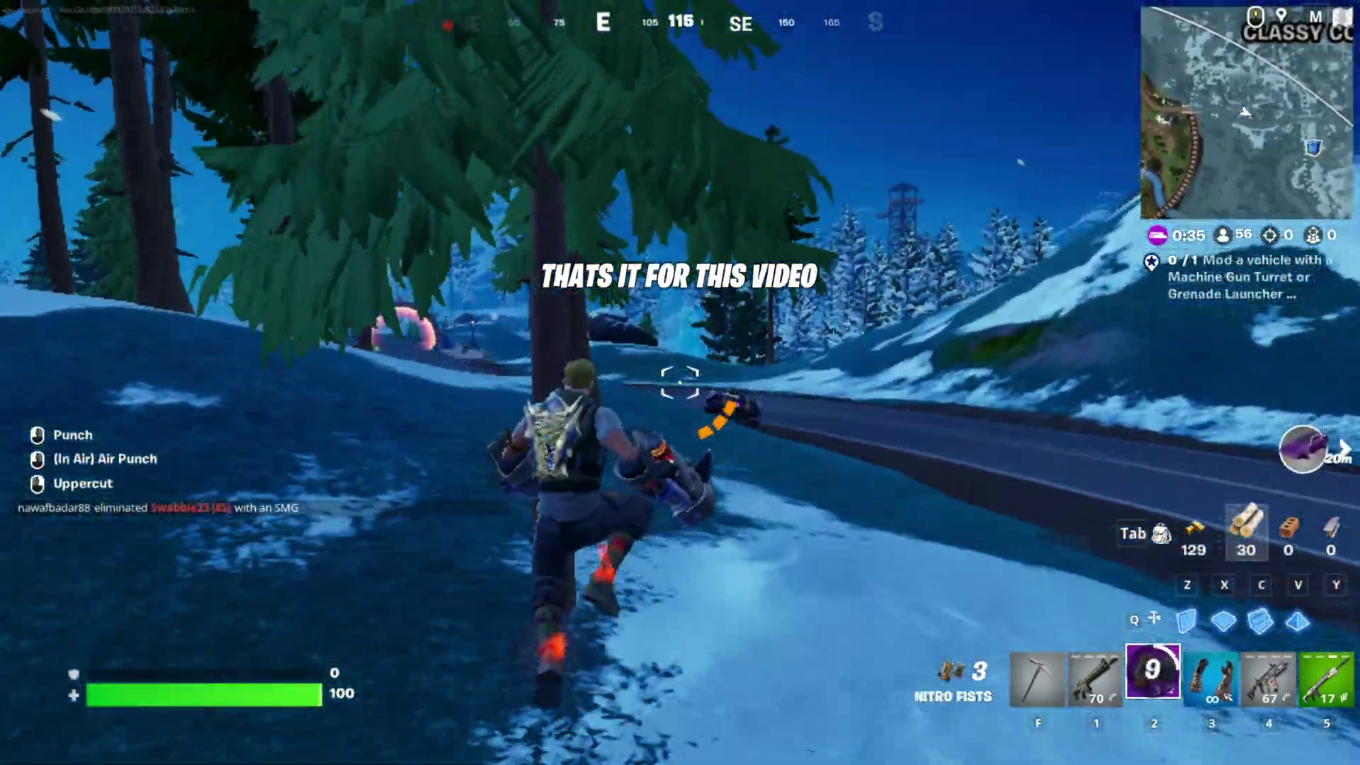
click(680, 383)
key(w)
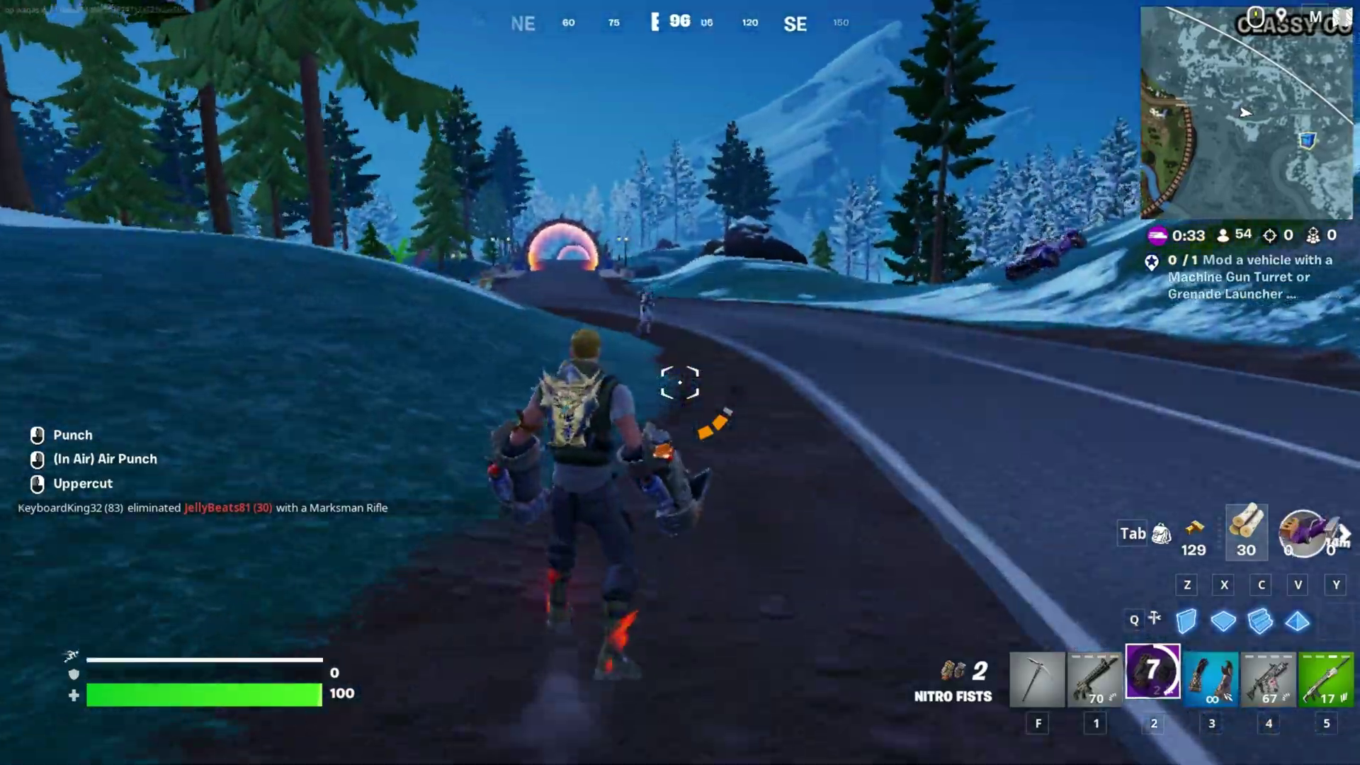
click(680, 382)
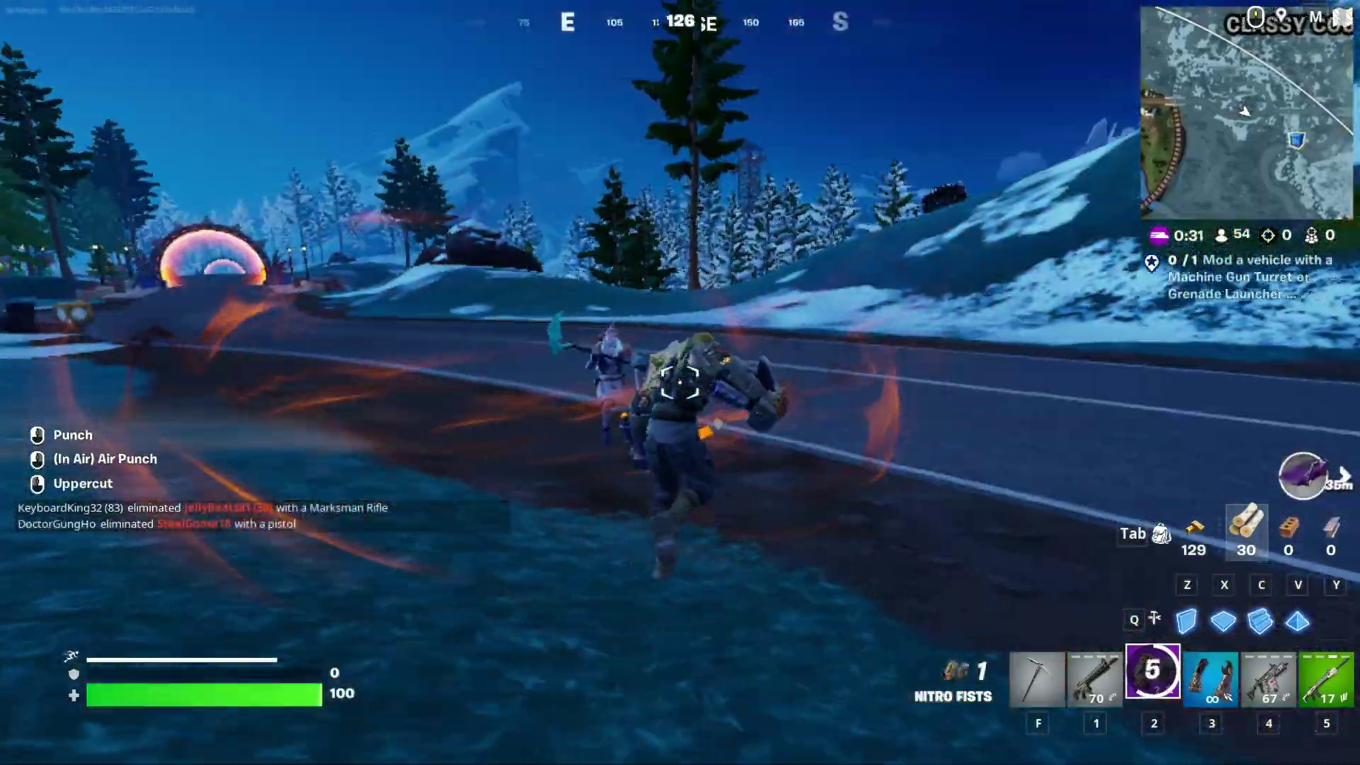